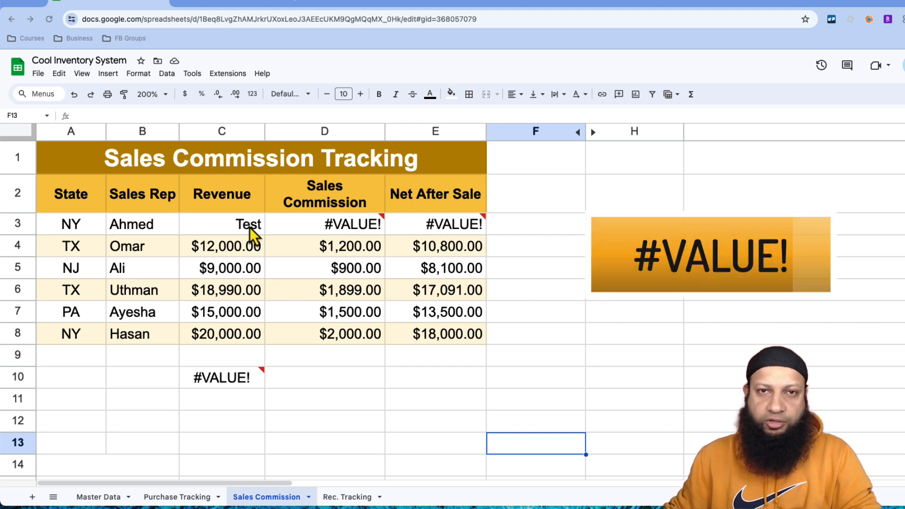
Step: Examine the formulas and error notes of the commission in D3 and the net amount in E3
left_click(322, 228)
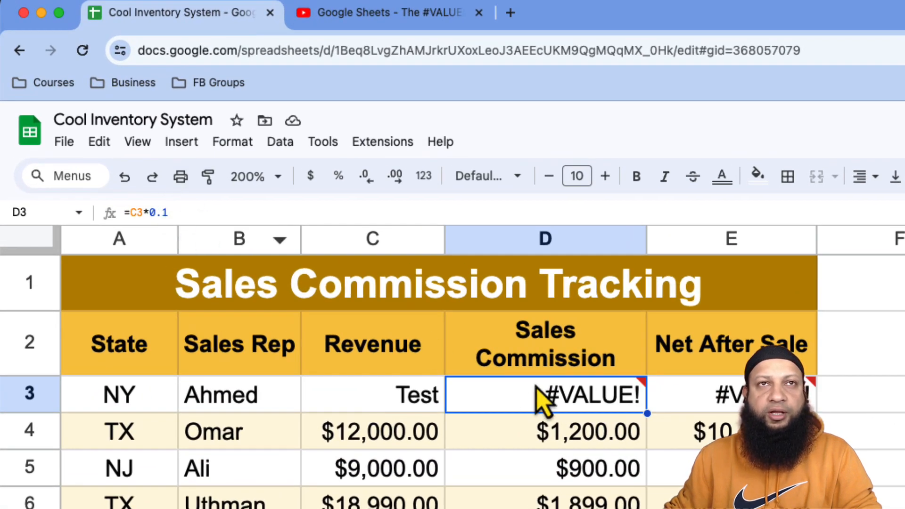
mouse_move(549, 398)
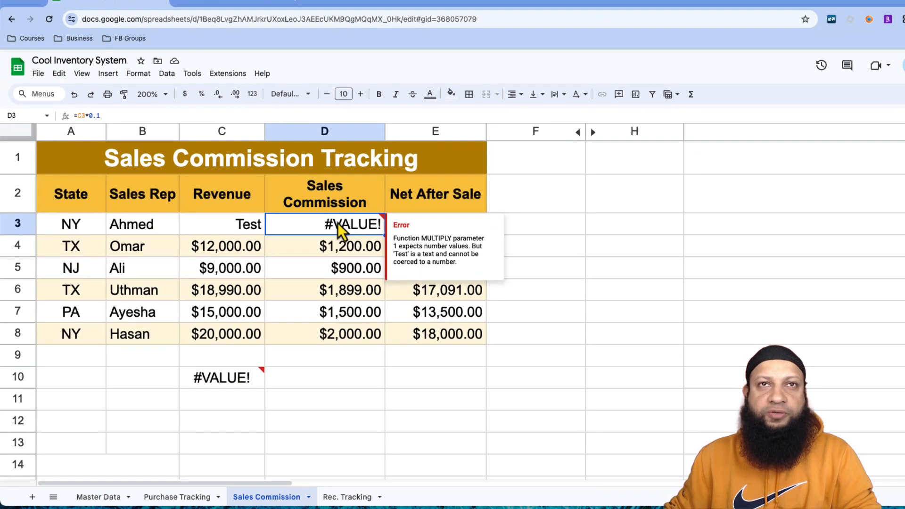
left_click(854, 397)
mouse_move(756, 398)
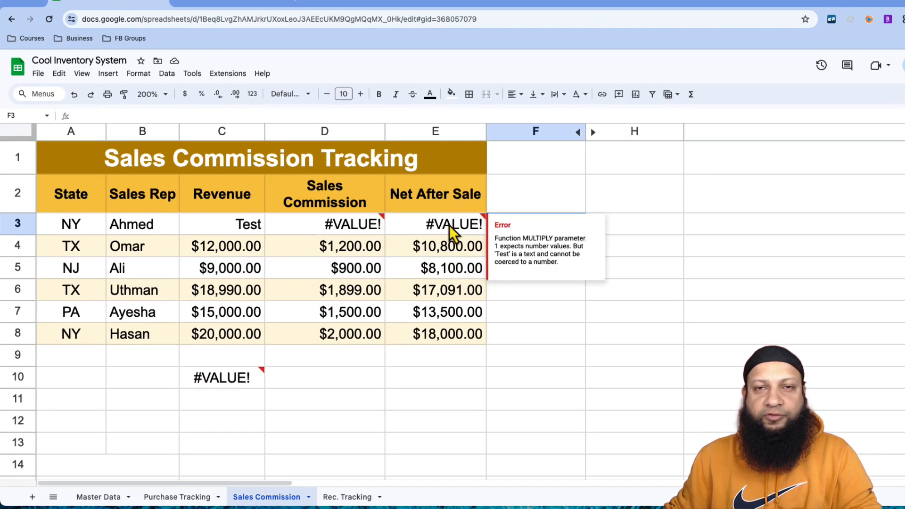
left_click(452, 231)
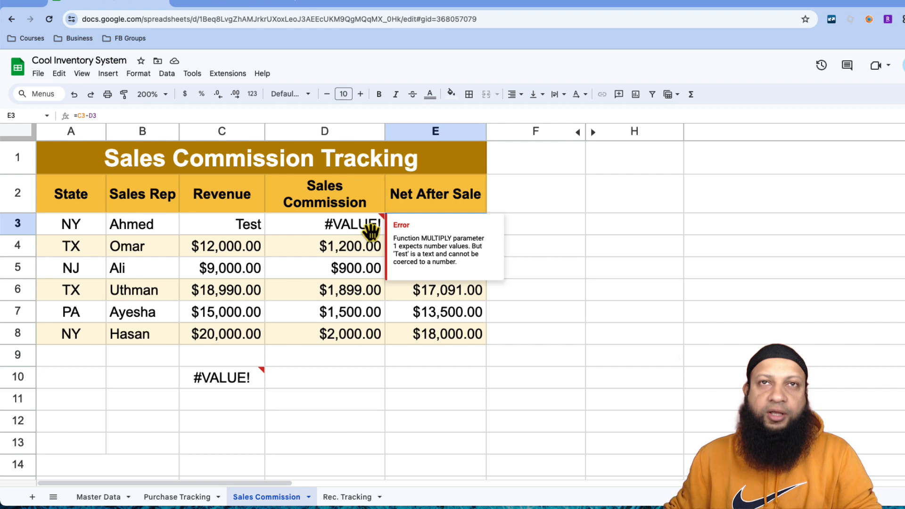
mouse_move(475, 222)
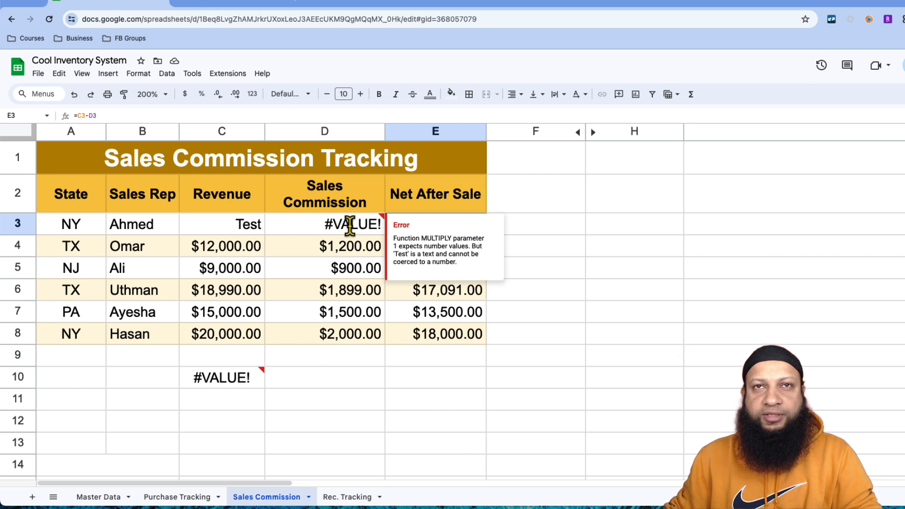
Step: Try replacing the text in revenue cell C3 with 50000, and undo the entry
left_click(247, 225)
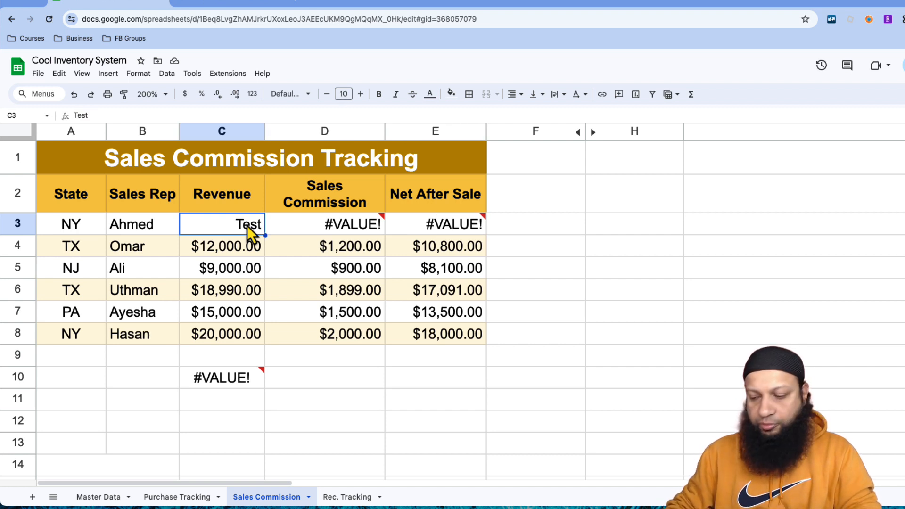
type("50000")
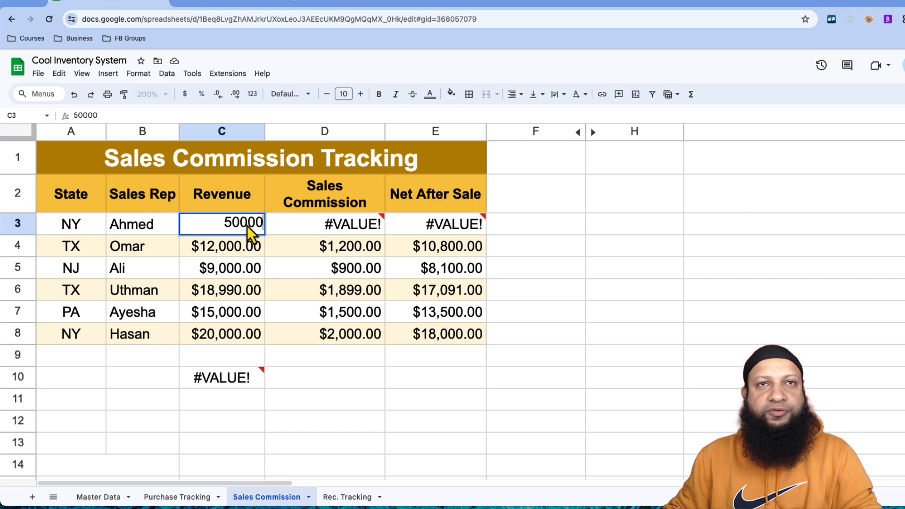
key("Return")
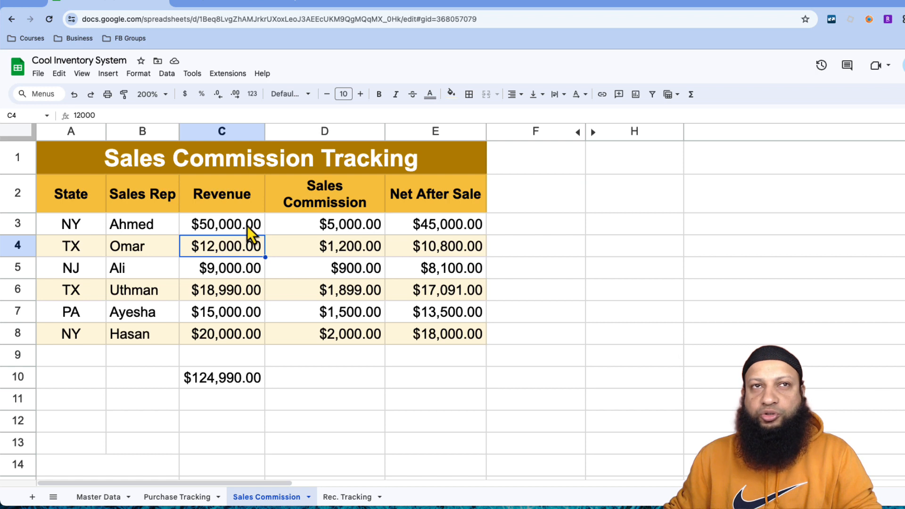
key("ctrl+z")
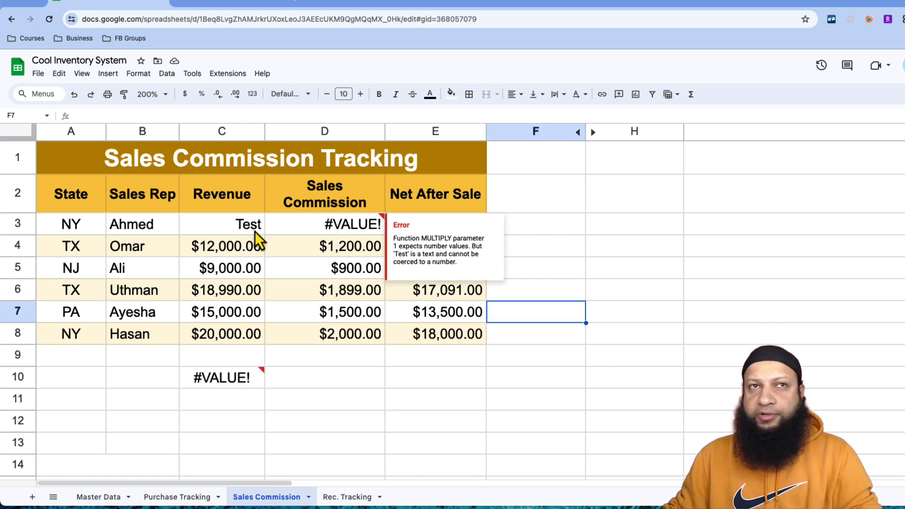
Step: Wrap the commission formula in D3 in IFERROR so it reads =IFERROR(C3*0.1)
mouse_move(340, 229)
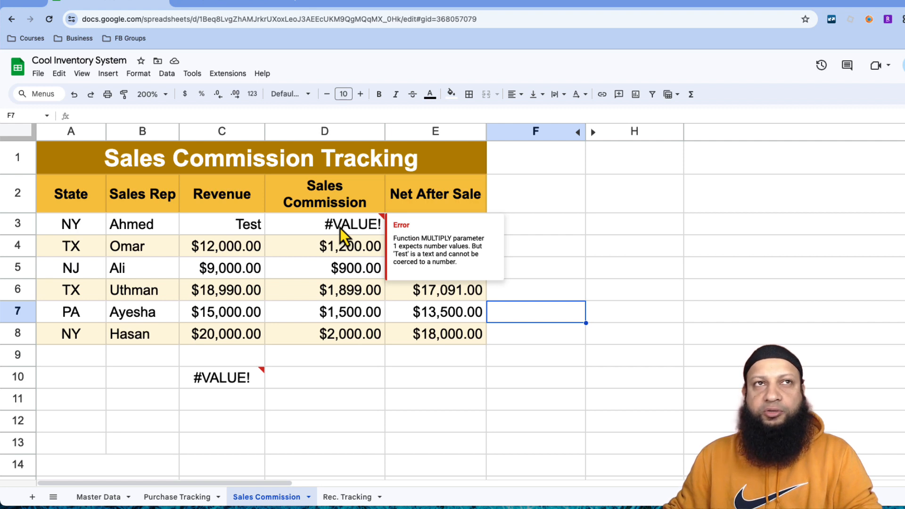
left_click(340, 228)
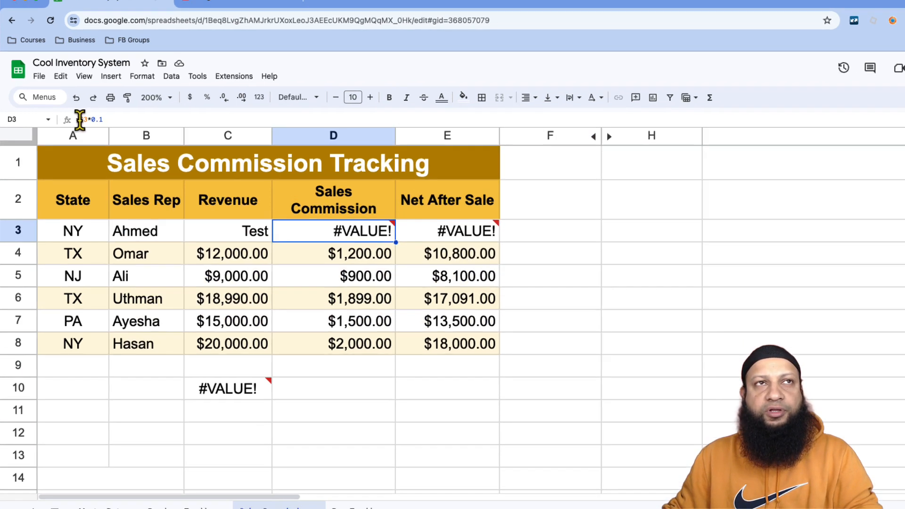
left_click(78, 116)
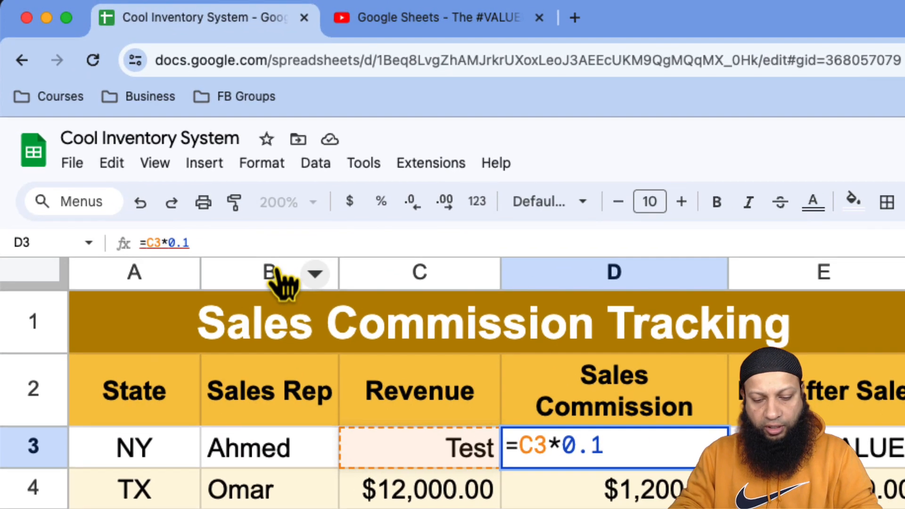
type("IFERROR(")
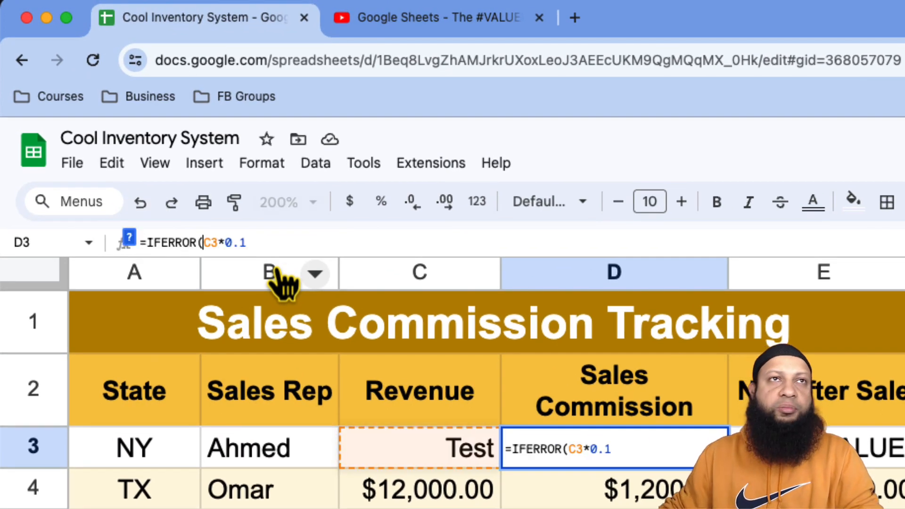
left_click(290, 235)
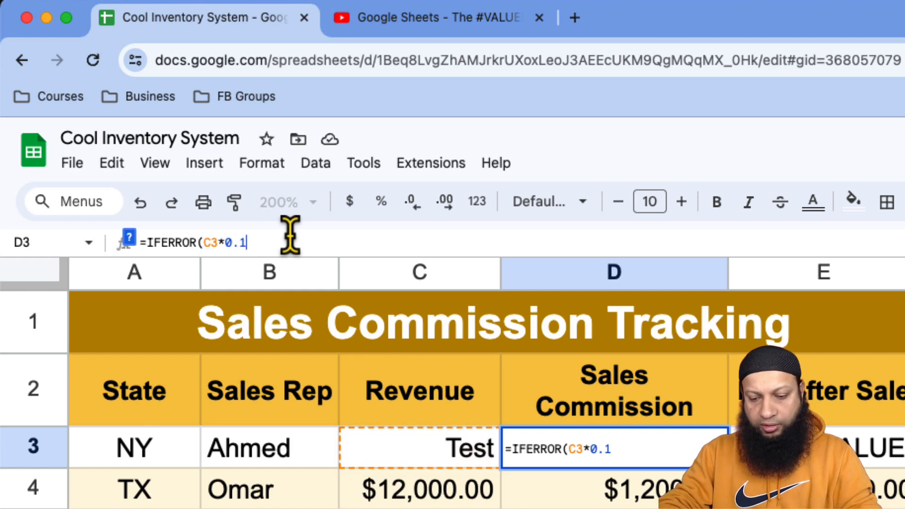
type(")")
key("Return")
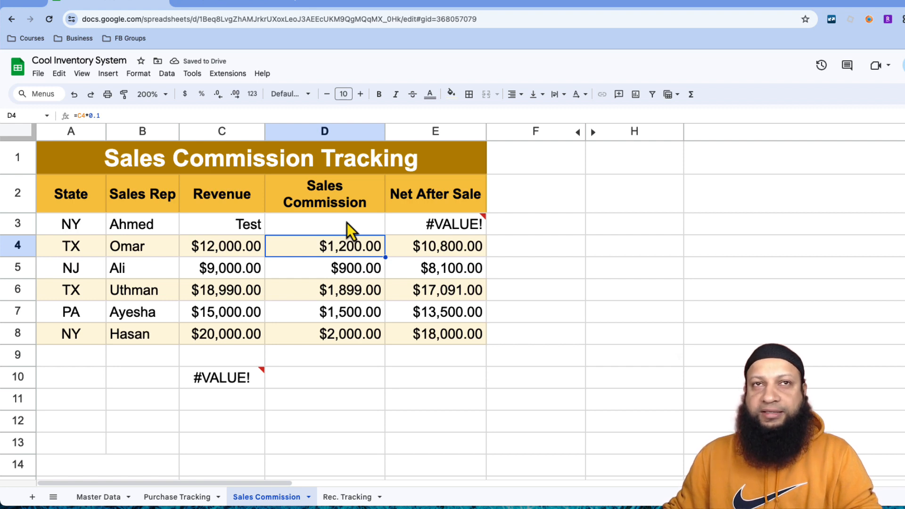
Step: Set the revenue in C3 to 50000 to test the IFERROR formula with a number
left_click(267, 227)
type("50,00")
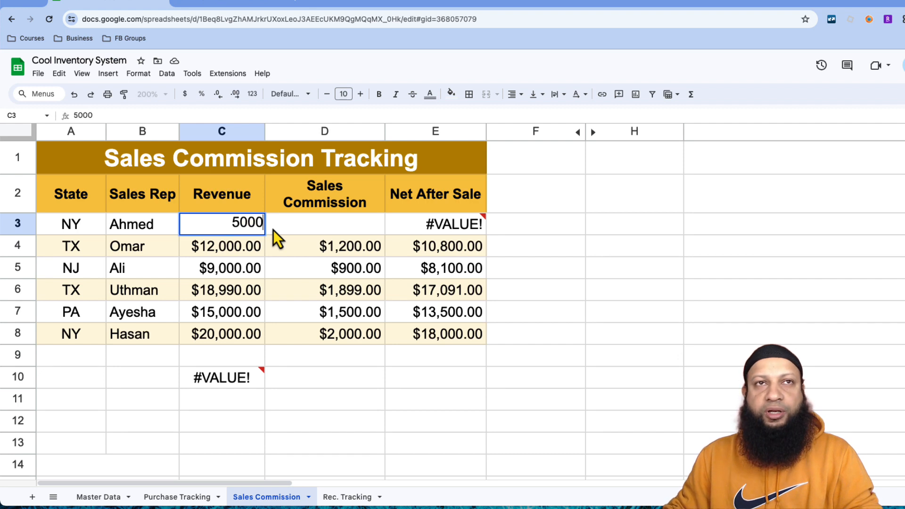
type("0")
key("Return")
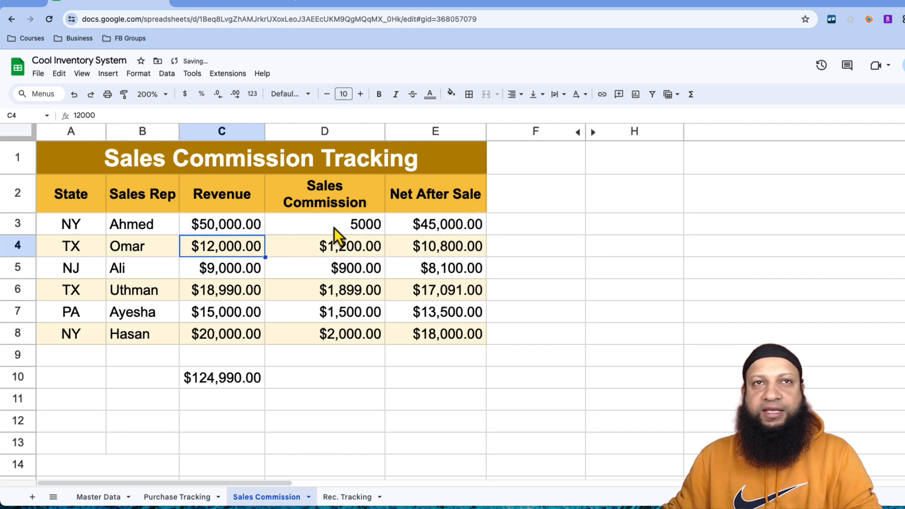
Step: Enter the text Test as the revenue in C3, undo the entry and redo it
left_click(229, 227)
type("Test")
key("Return")
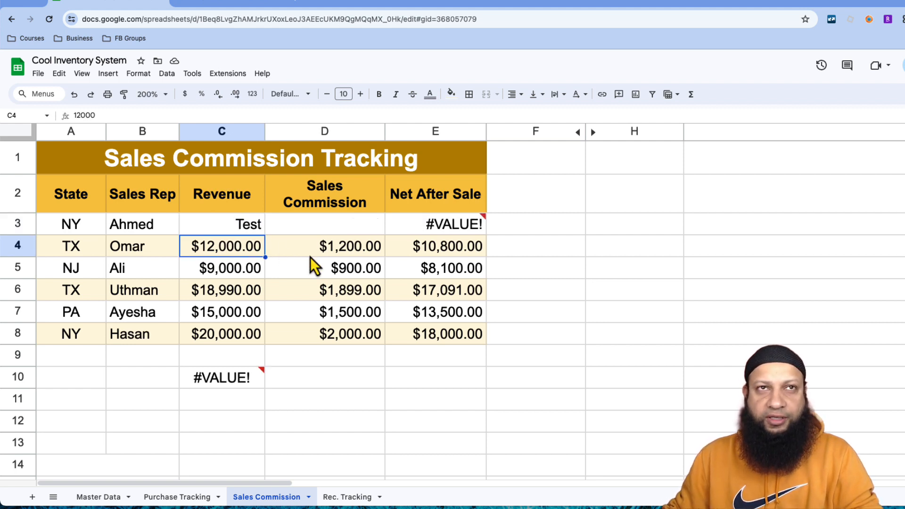
left_click(251, 230)
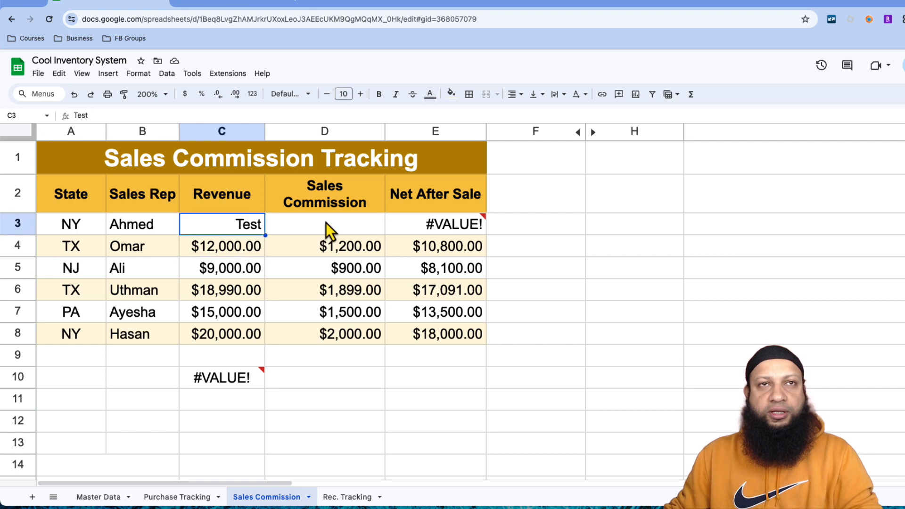
key("ctrl+z")
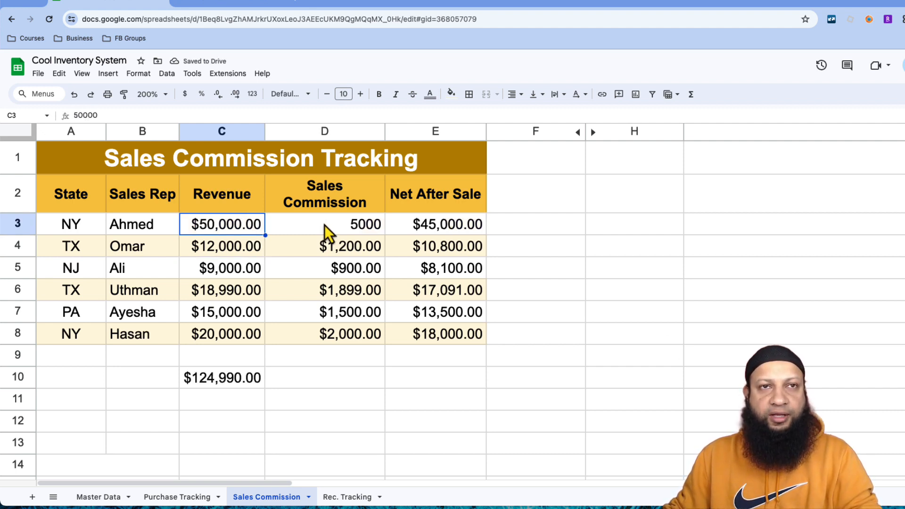
key("ctrl+y")
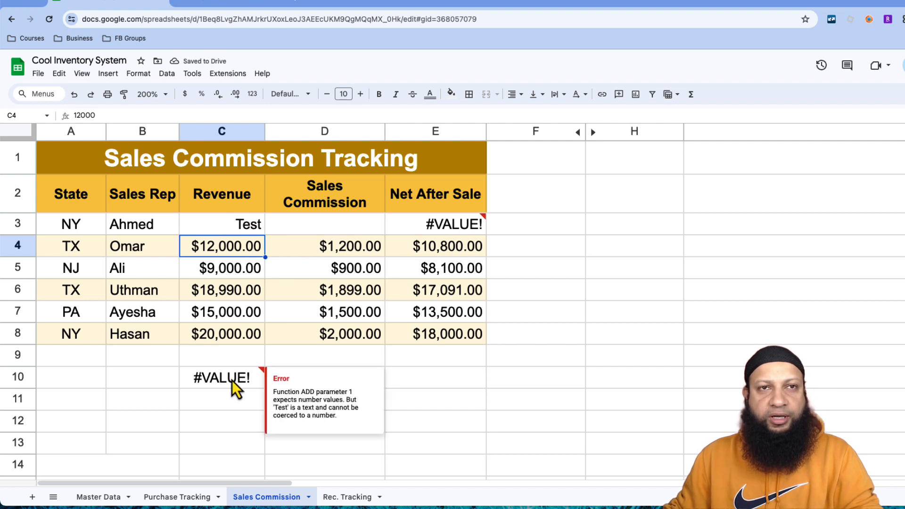
Step: Check the formula and error note of the revenue total in C10, and set the revenue in C3 to 5000
left_click(232, 381)
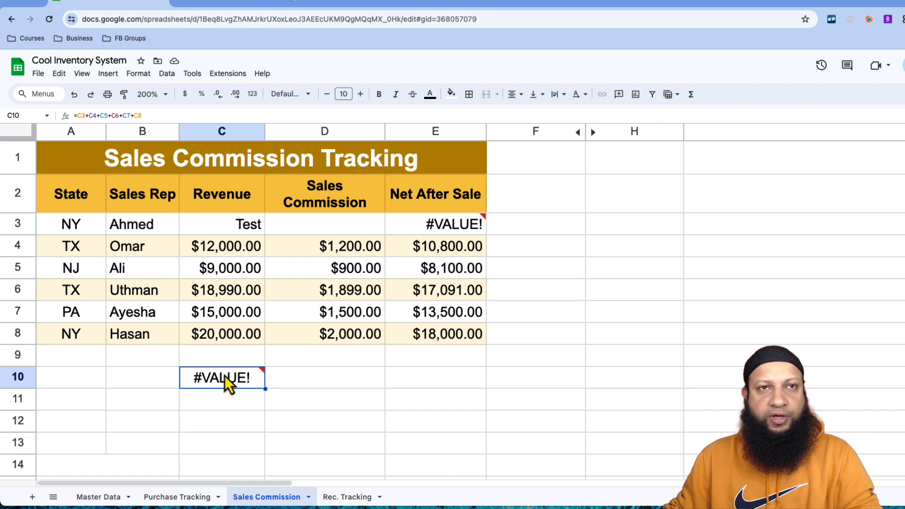
mouse_move(225, 375)
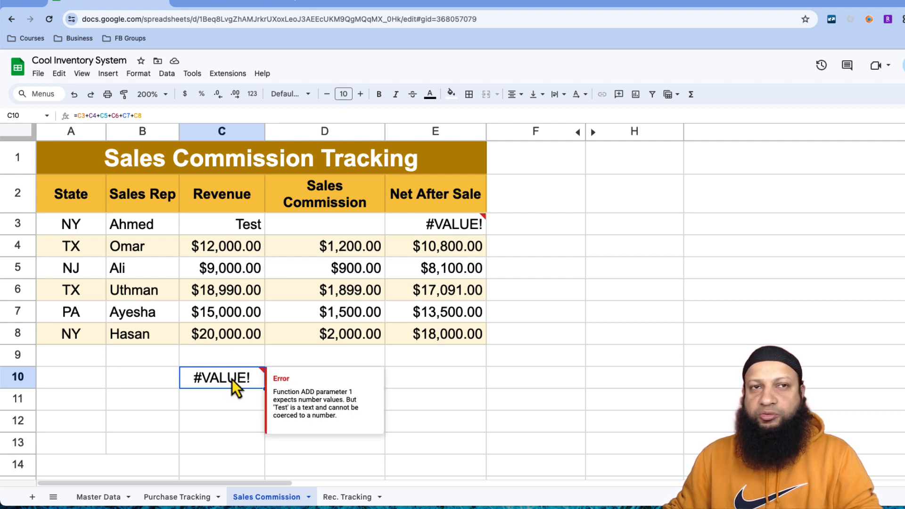
left_click(238, 227)
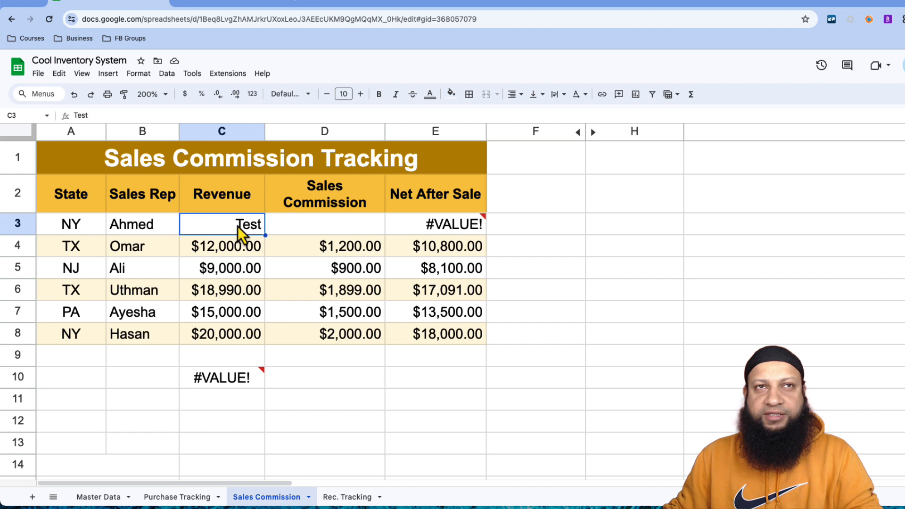
type("5000")
key("Return")
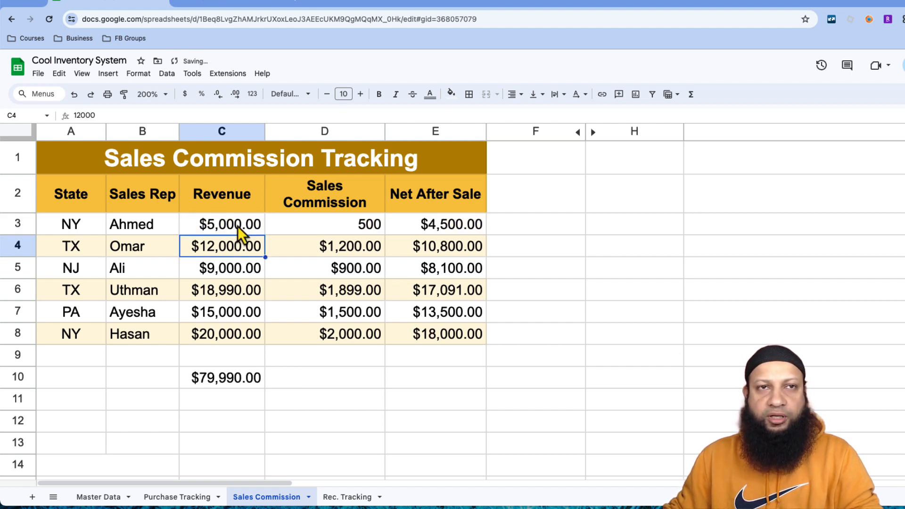
Step: Replace the revenue in C3 with the text Test
left_click(233, 228)
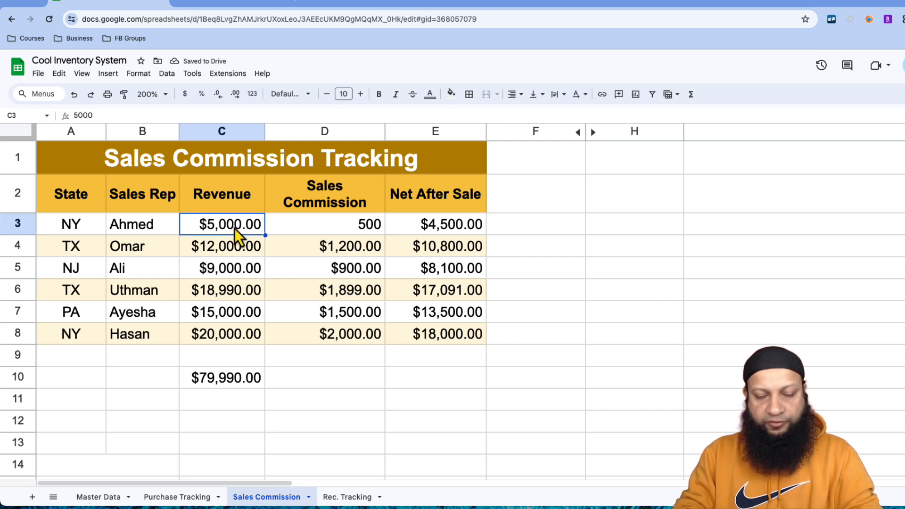
type("Test")
key("Return")
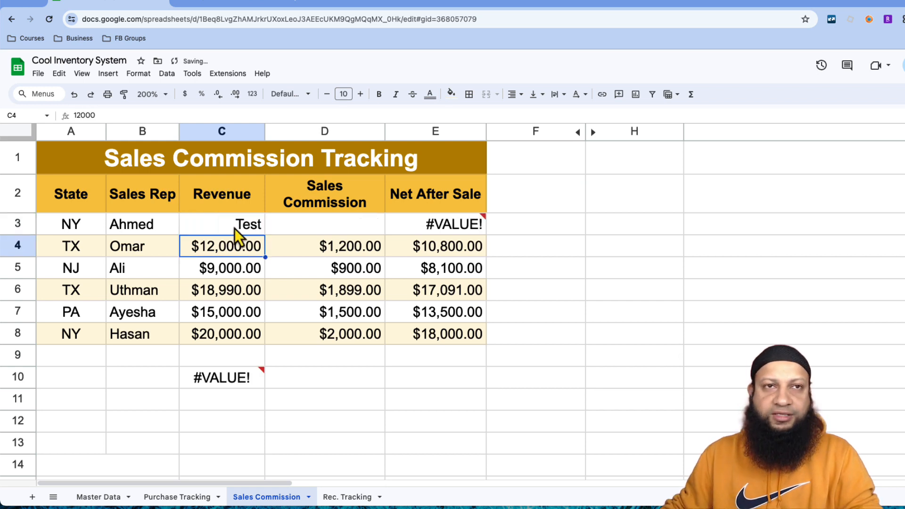
Step: Replace the cell-by-cell addition in C10 with the suggested formula =SUM(C2:C8)
left_click(232, 386)
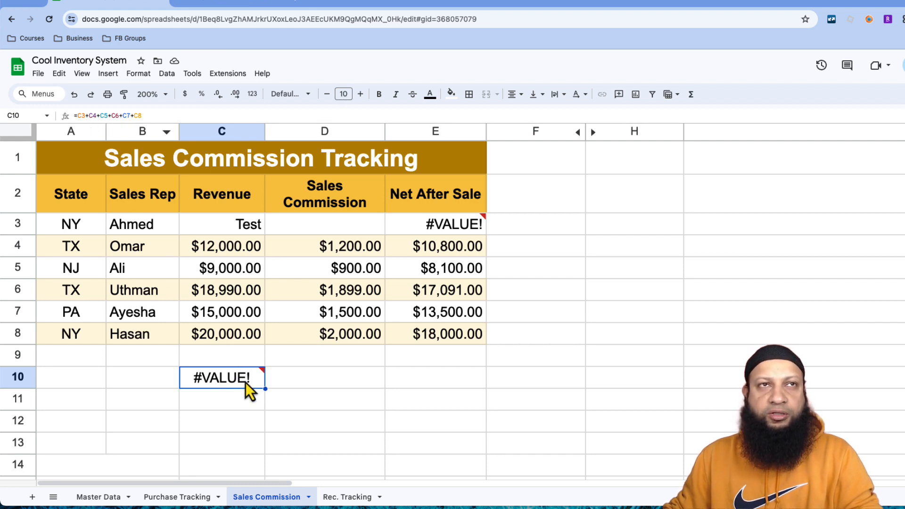
mouse_move(245, 383)
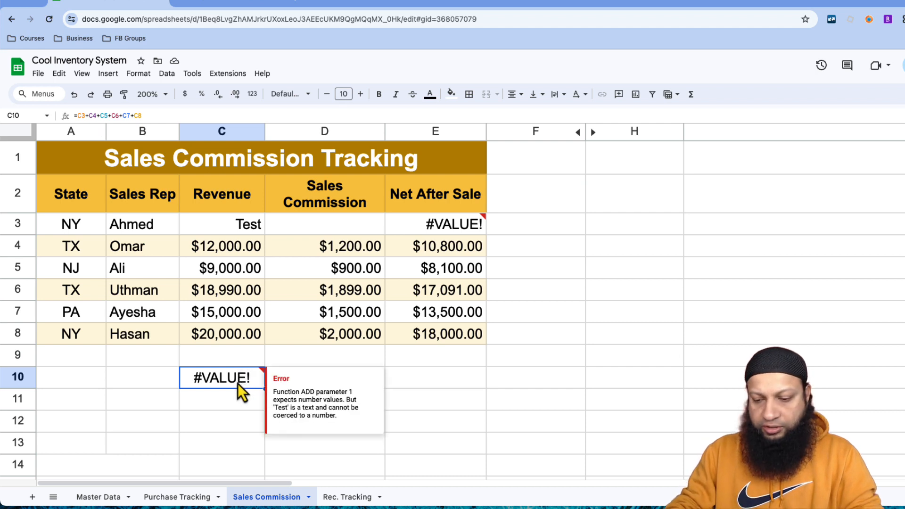
type("=S")
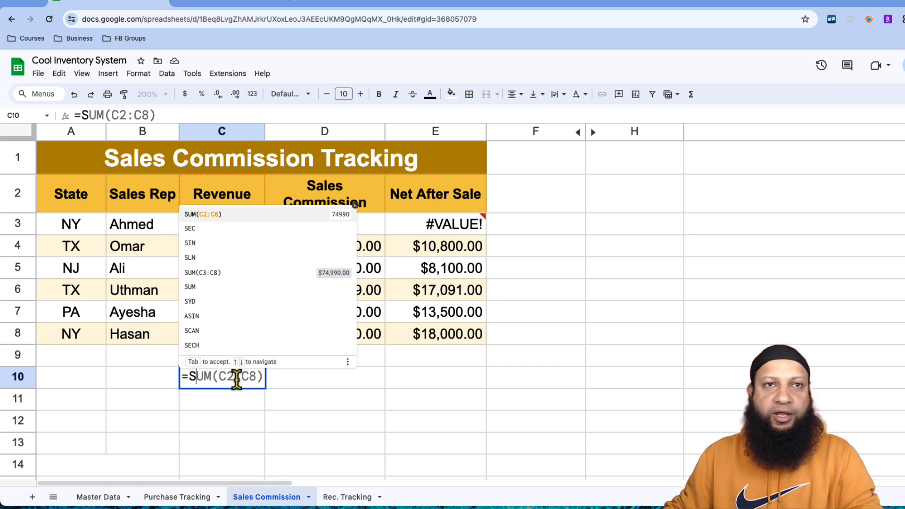
left_click(212, 214)
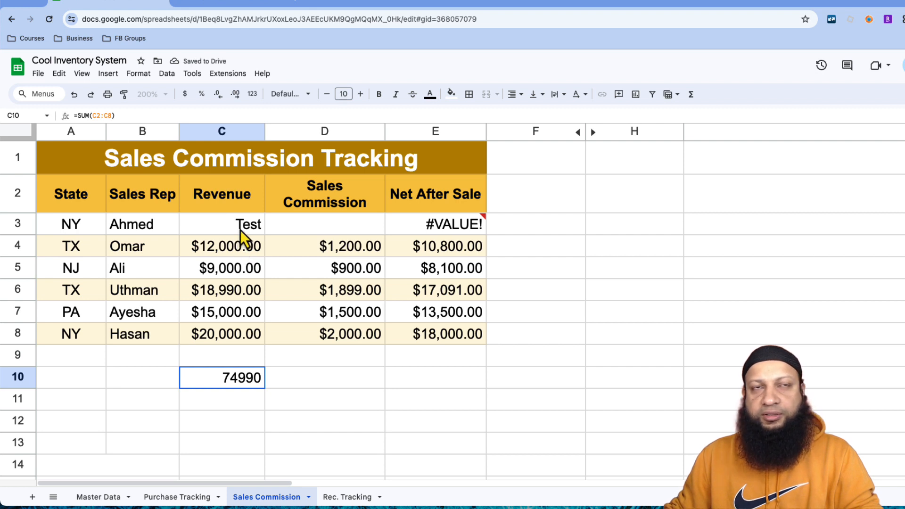
left_click_drag(239, 241, 245, 339)
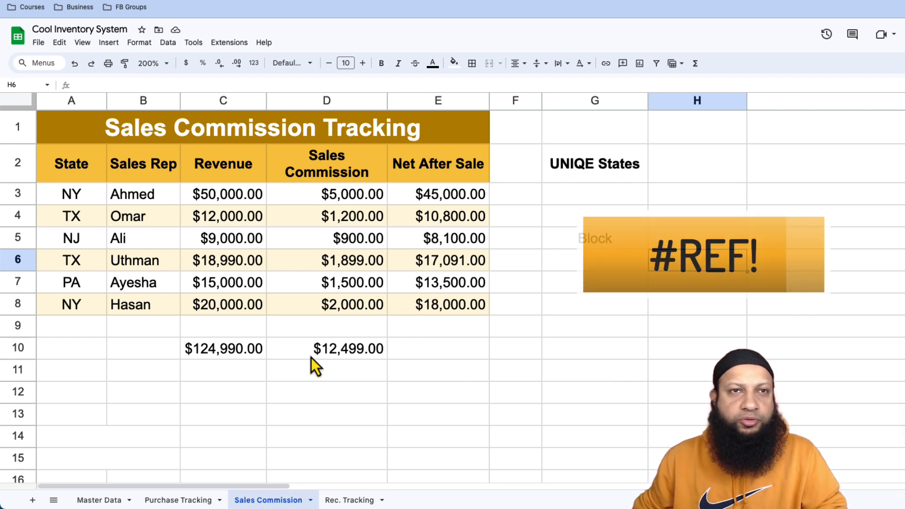
Step: Examine the SUM formula in C10 and the revenue range C3:C8 that it adds up
left_click(233, 357)
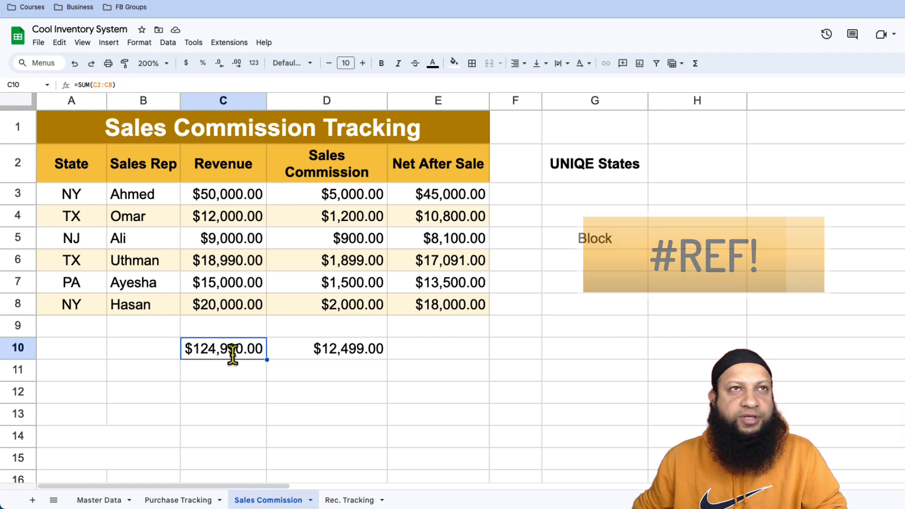
left_click_drag(239, 197, 232, 308)
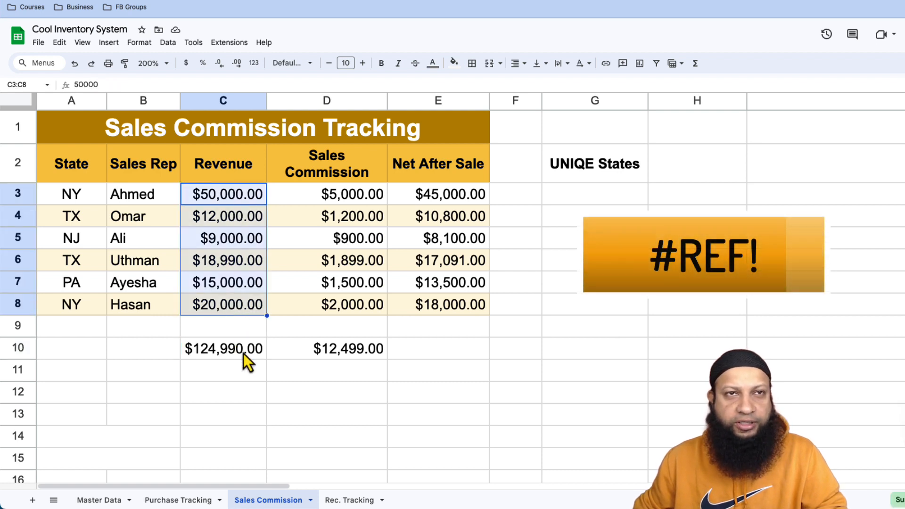
left_click(243, 354)
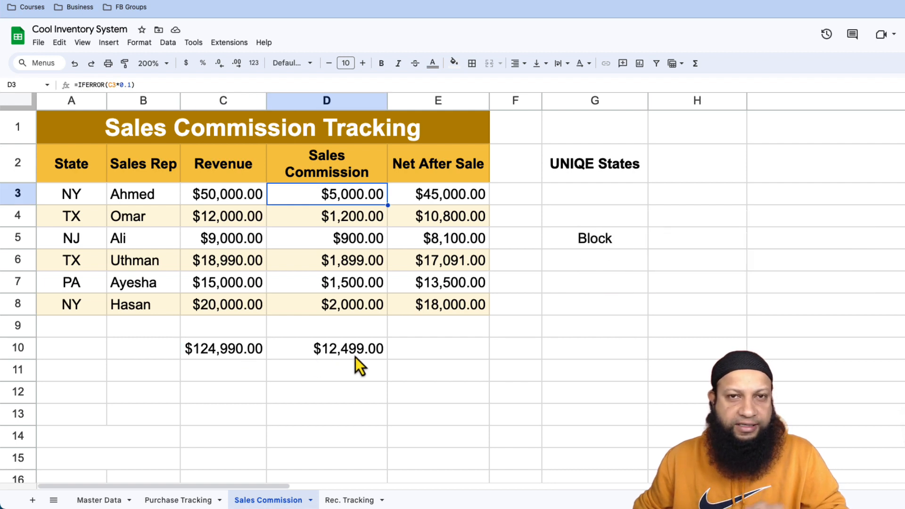
Step: Check the commission total's formula in D10 and delete row 8
left_click(355, 357)
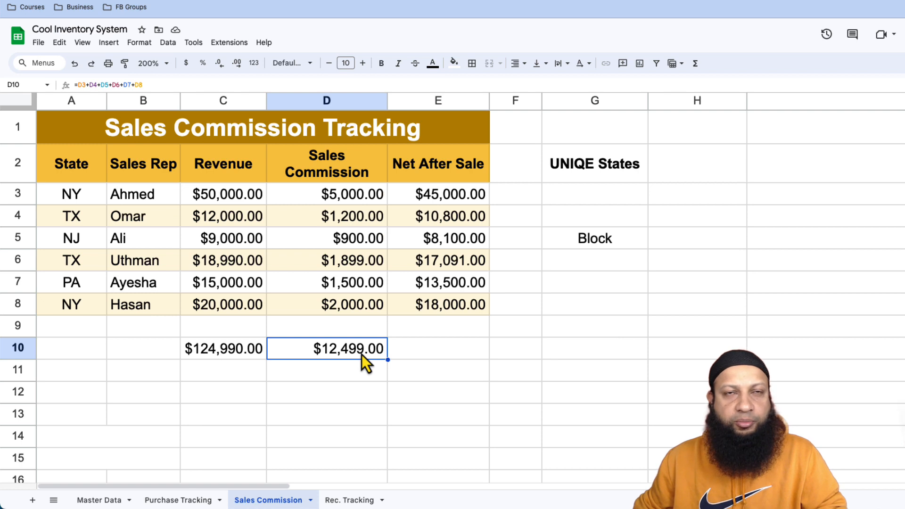
left_click(19, 306)
right_click(22, 311)
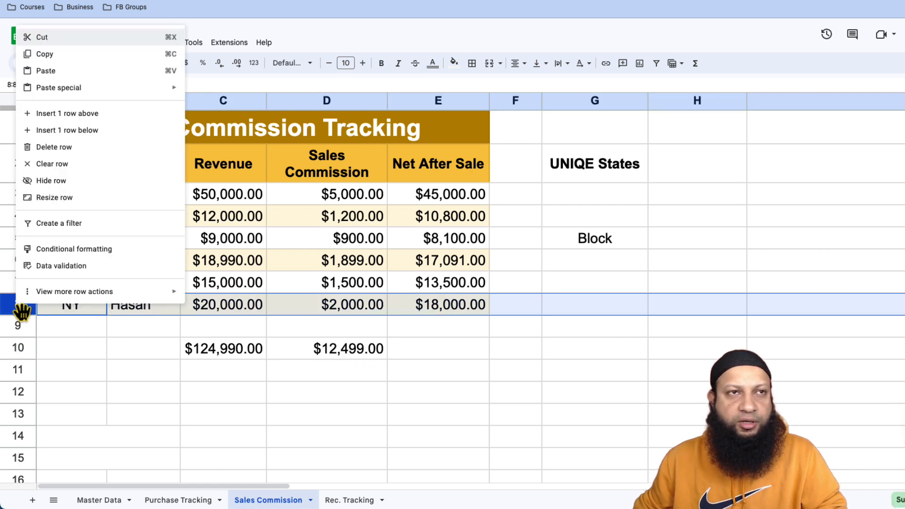
left_click(68, 148)
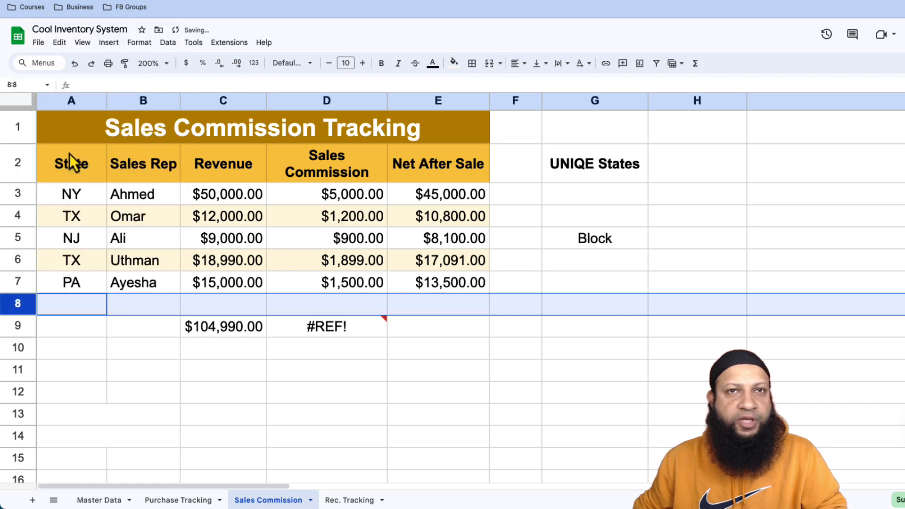
Step: Compare the formulas of the commission total in D9 and the revenue total in C9, and undo the deletion of row 8
left_click(447, 336)
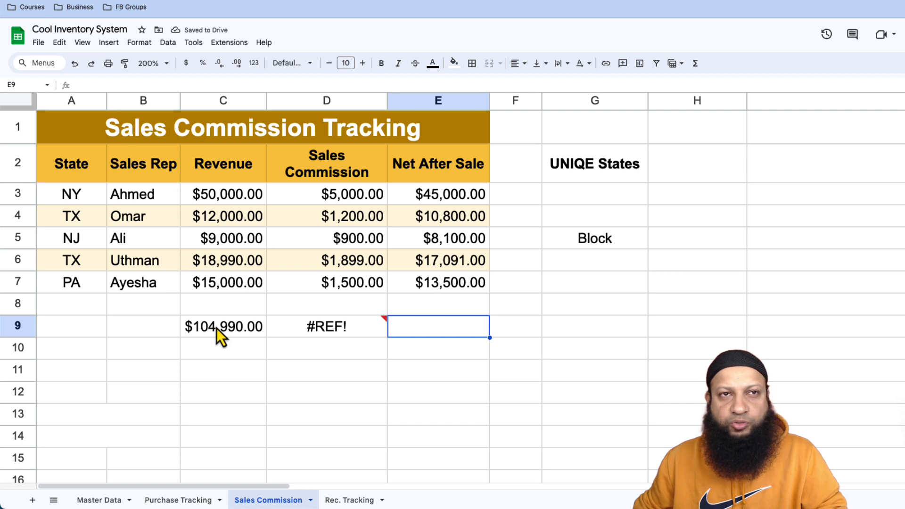
left_click(334, 332)
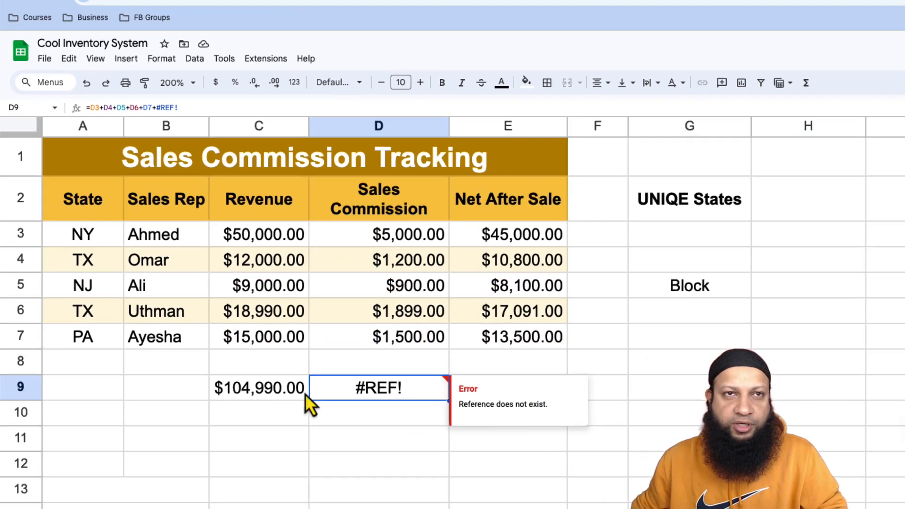
left_click(351, 507)
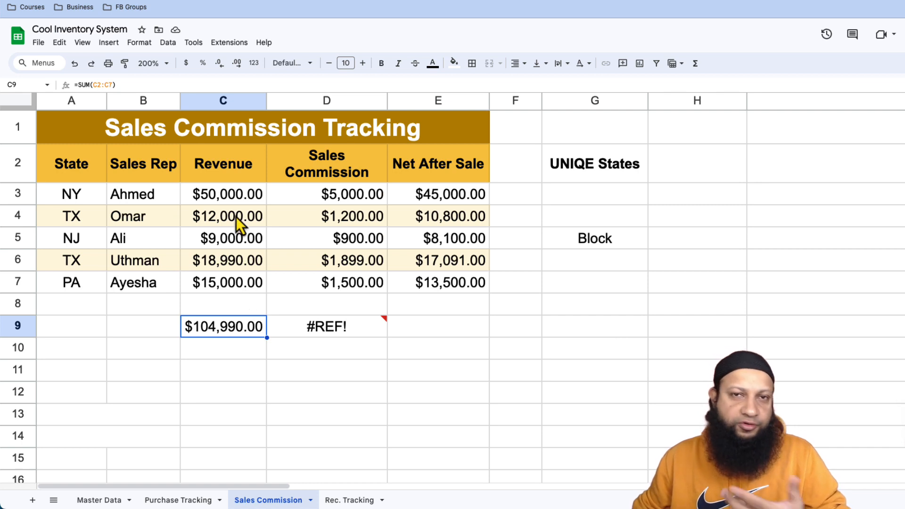
left_click(76, 63)
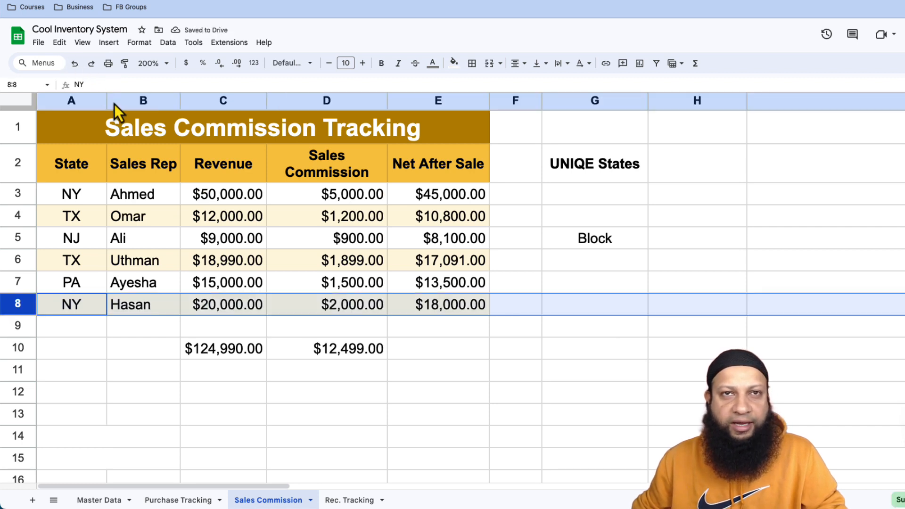
Step: Compare the formulas of the totals in D10 and C10, and clear the commission total from D10
left_click(349, 353)
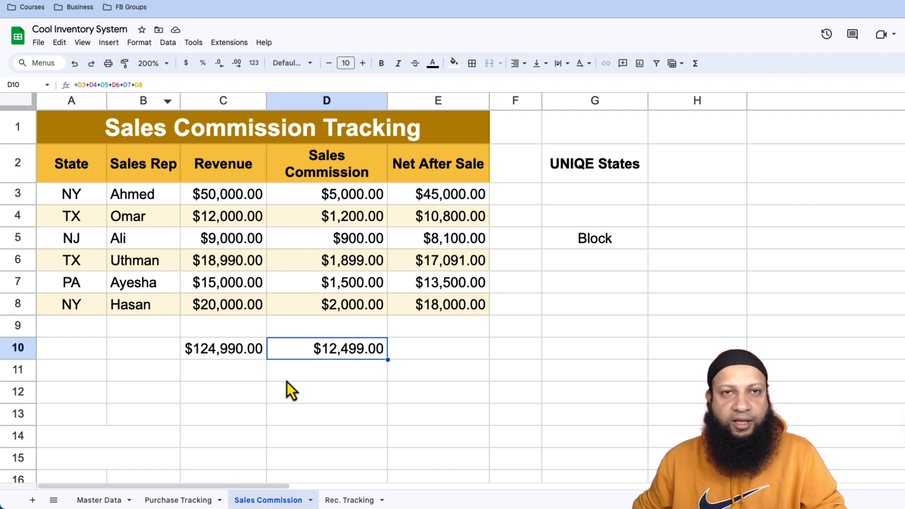
key("Left")
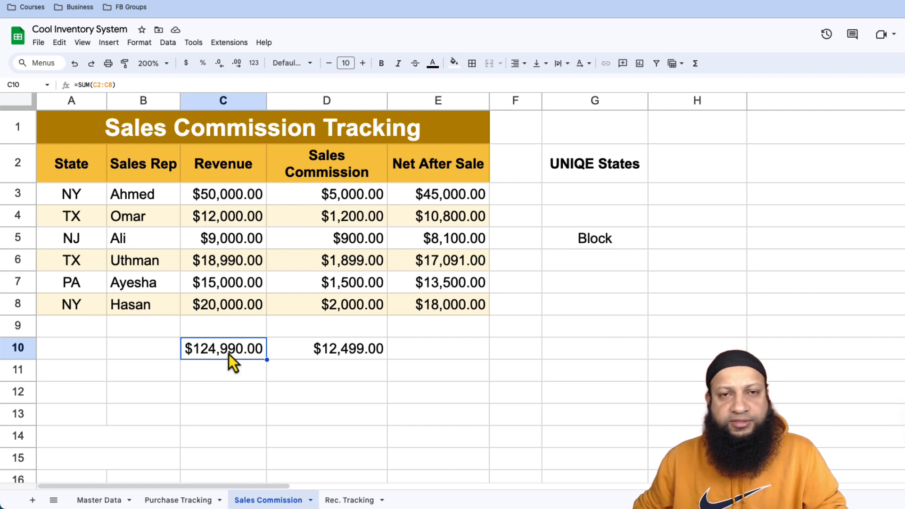
left_click(341, 353)
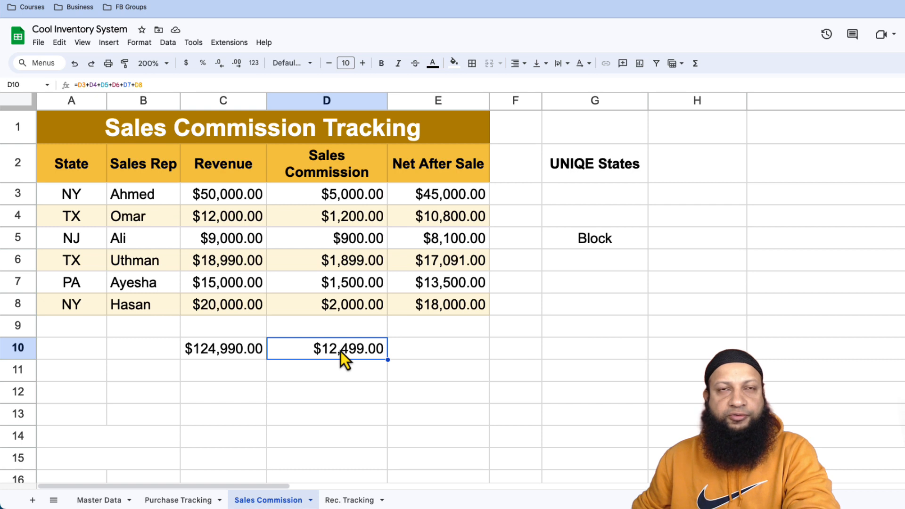
key("Delete")
Step: Check the revenue range C3:C8 and change the revenue total's formula in C10 to =SUM(C2:C12)
key("Left")
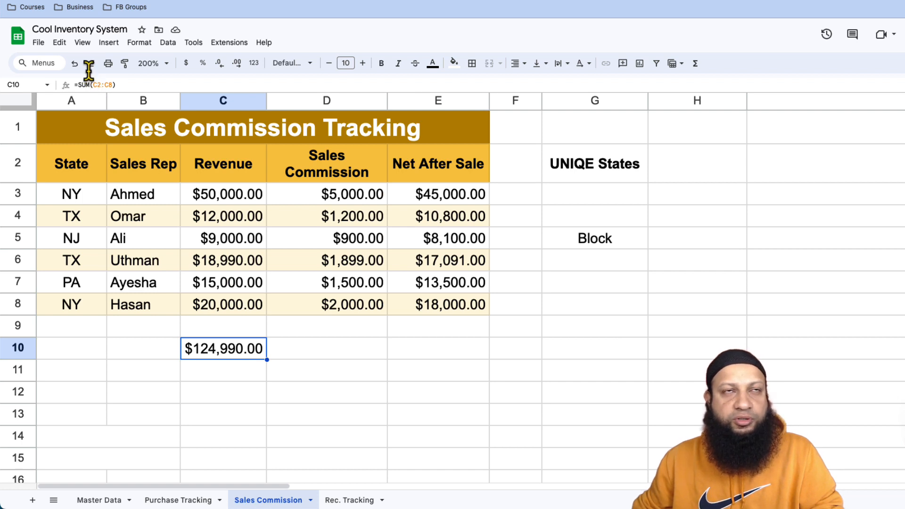
left_click(247, 197)
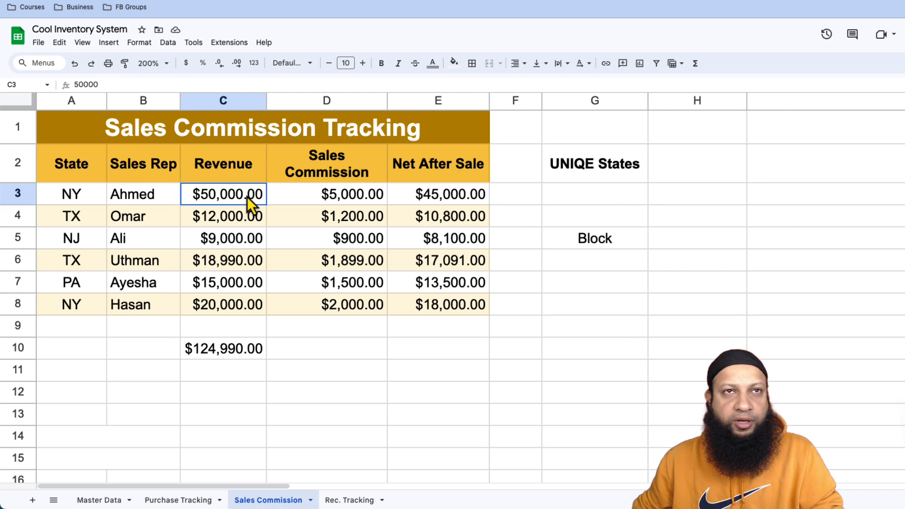
left_click(249, 312)
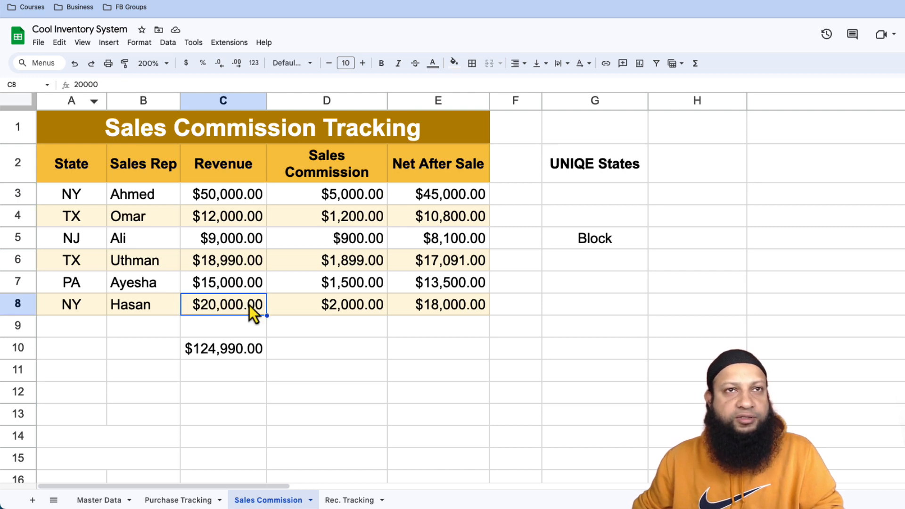
left_click(244, 363)
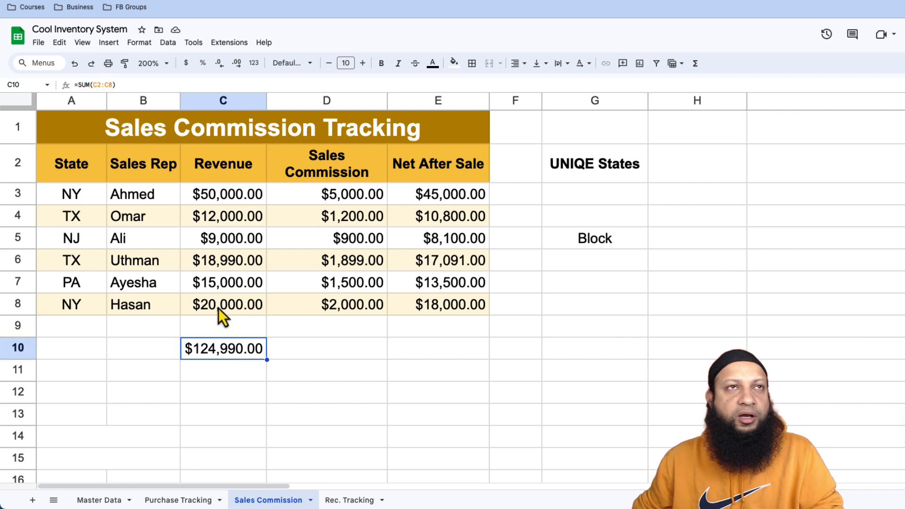
left_click(114, 86)
key("BackSpace")
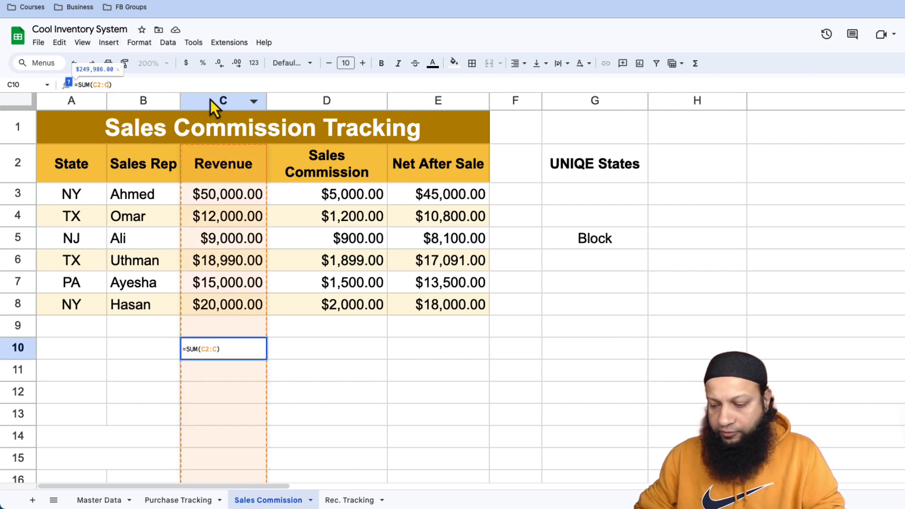
type("12")
key("Return")
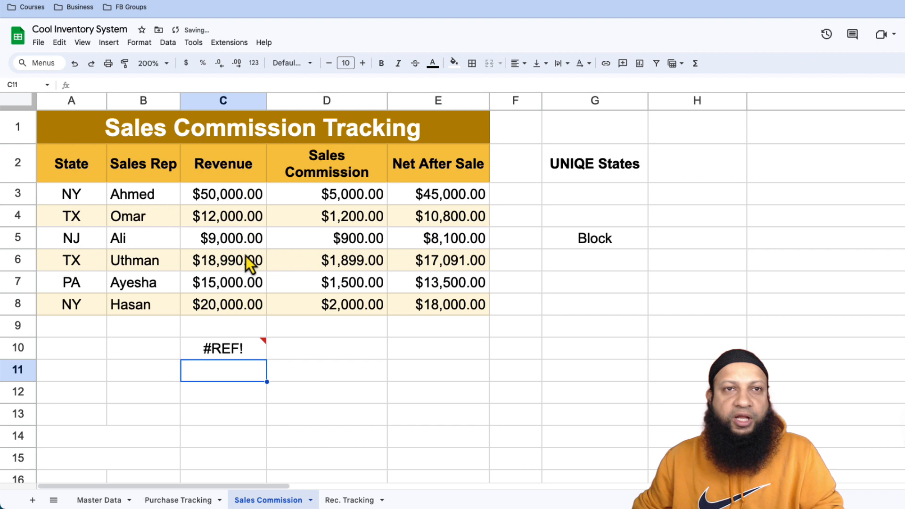
Step: Read the error note of the revenue total in C10 and correct its formula to =SUM(C2:C9)
mouse_move(250, 346)
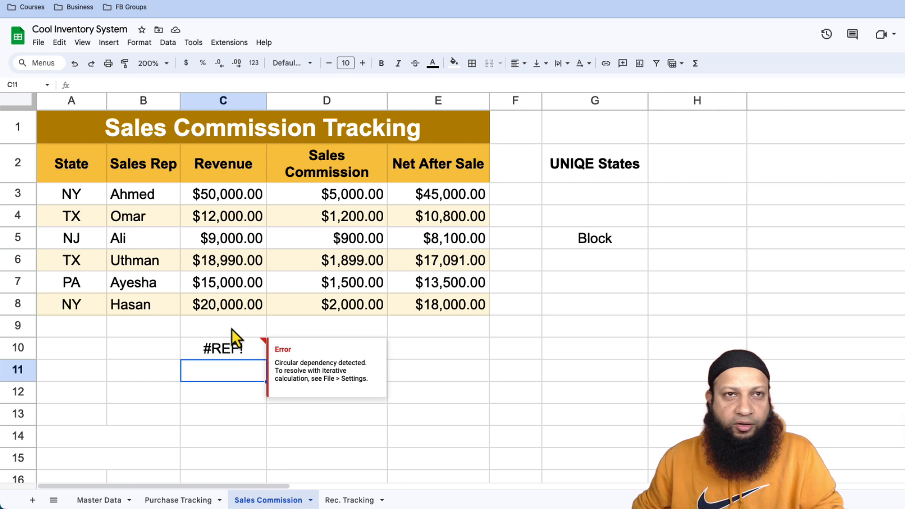
left_click(236, 351)
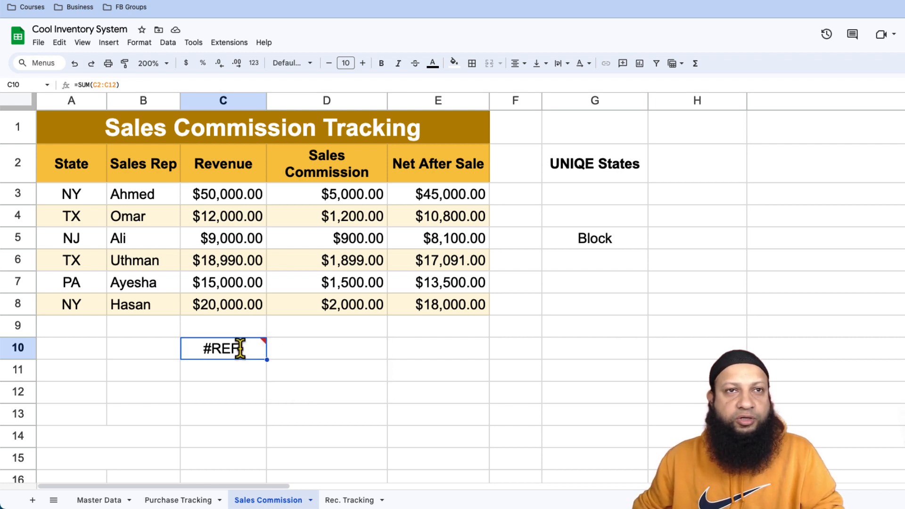
mouse_move(234, 350)
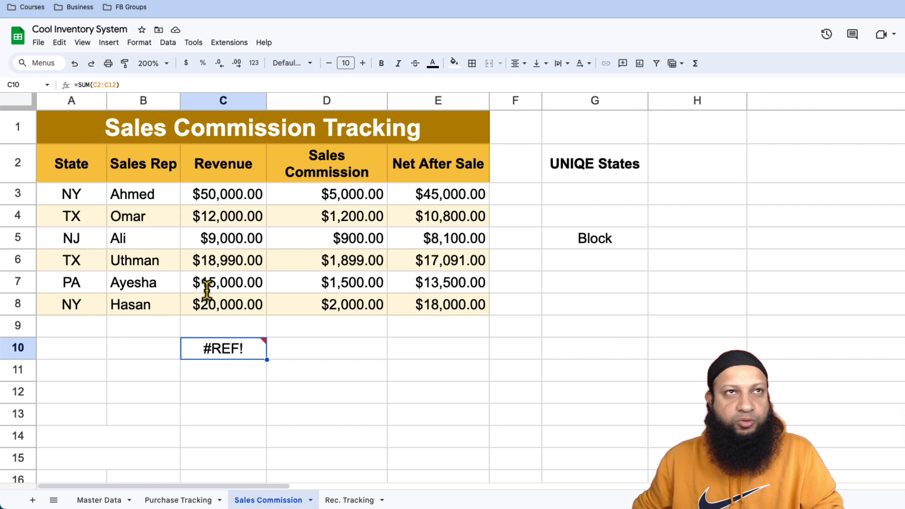
left_click(116, 85)
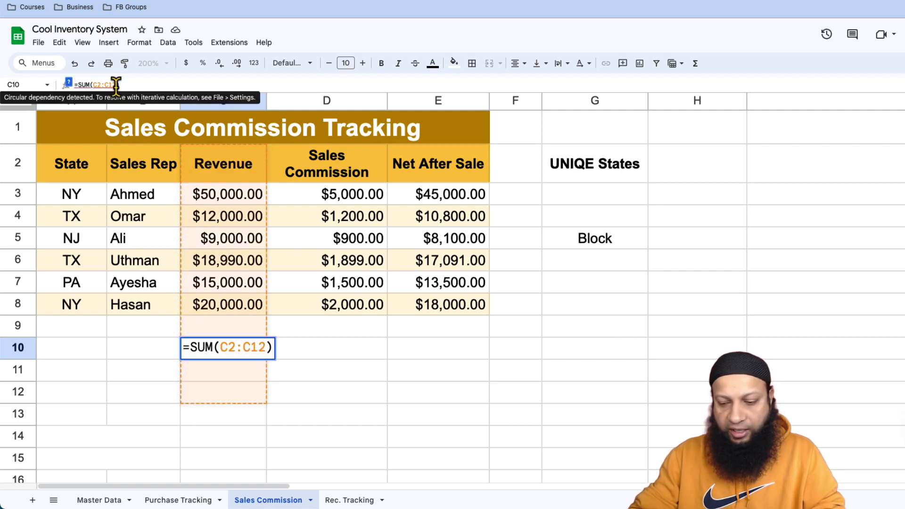
key("BackSpace")
key("BackSpace")
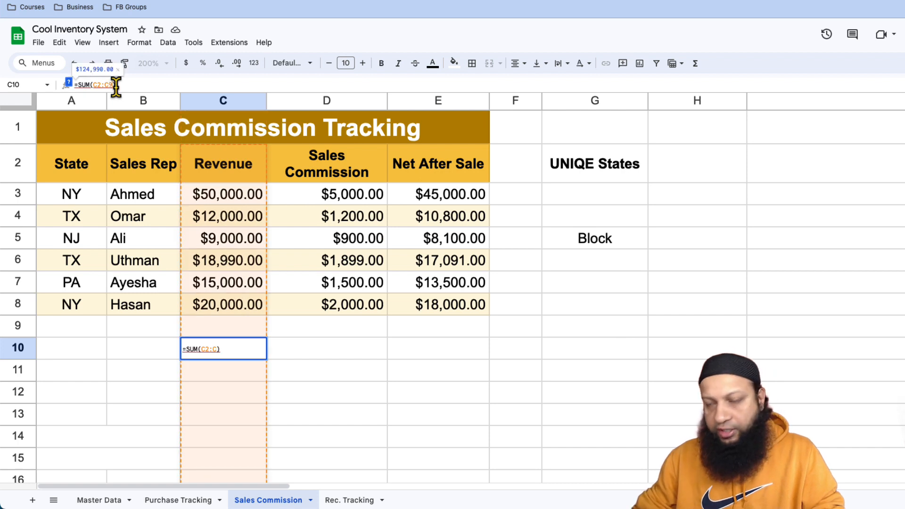
key("Return")
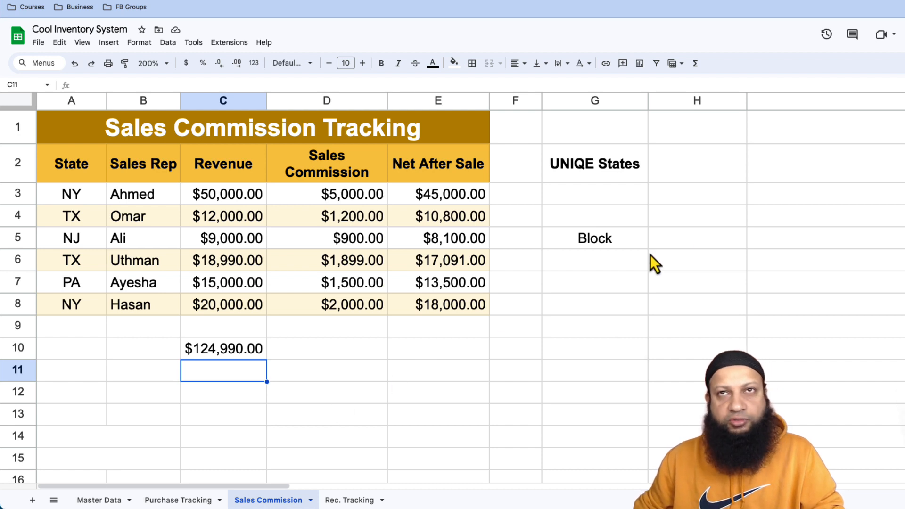
Step: Enter a UNIQUE formula in G3 that lists the unique states from A3:A8
left_click(697, 282)
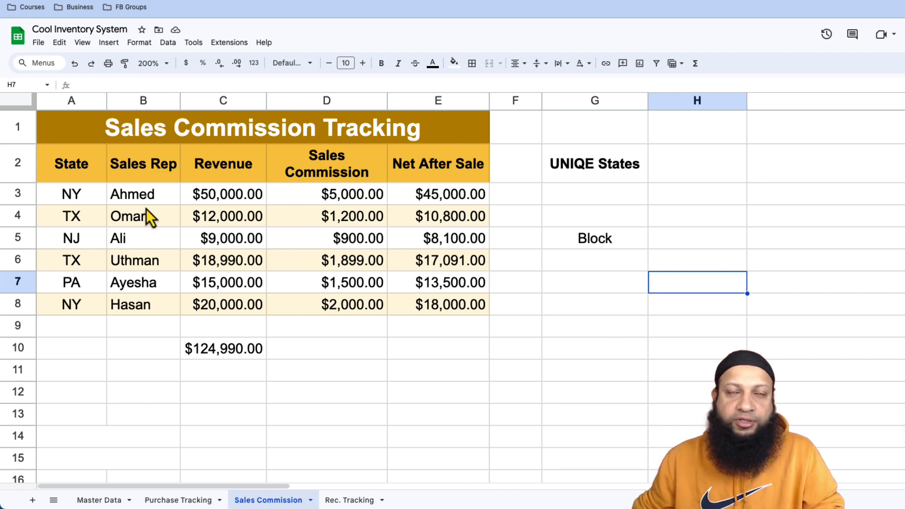
left_click(78, 197)
left_click(81, 302)
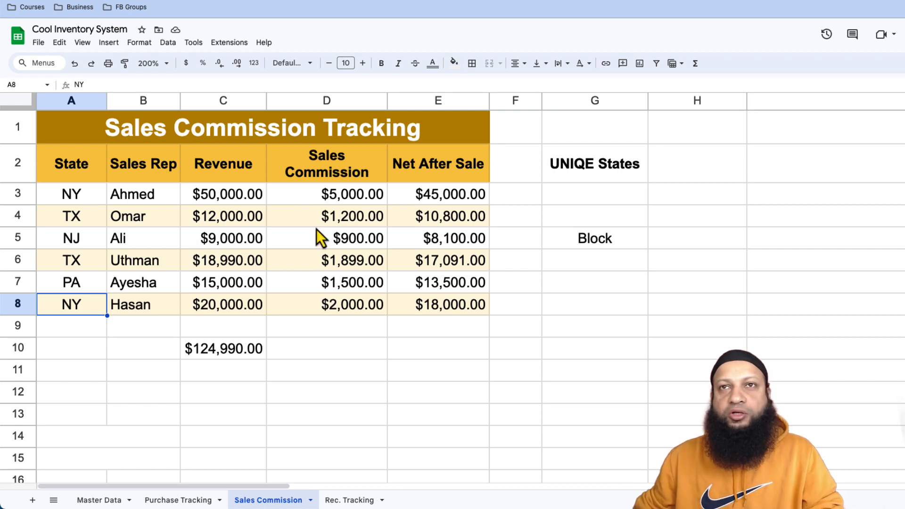
left_click(597, 198)
type("=UNI")
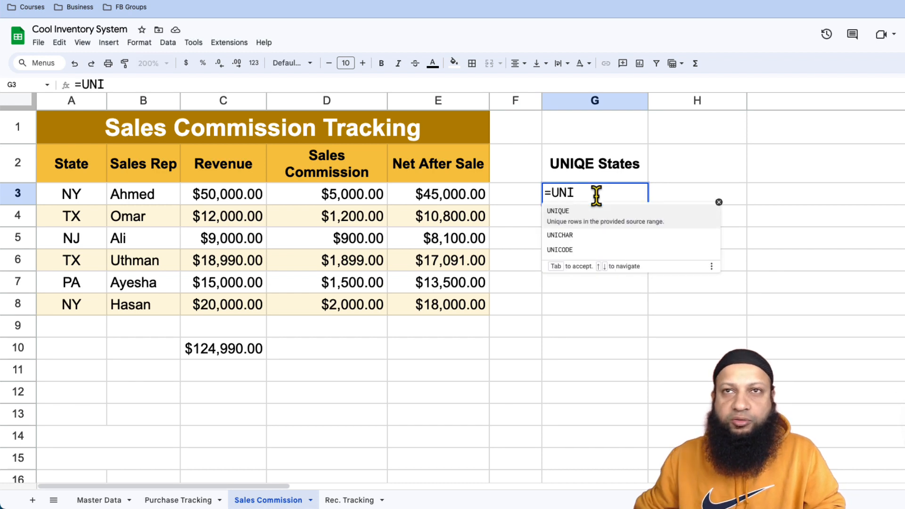
left_click(571, 217)
left_click_drag(83, 200, 104, 302)
type(")")
key("Return")
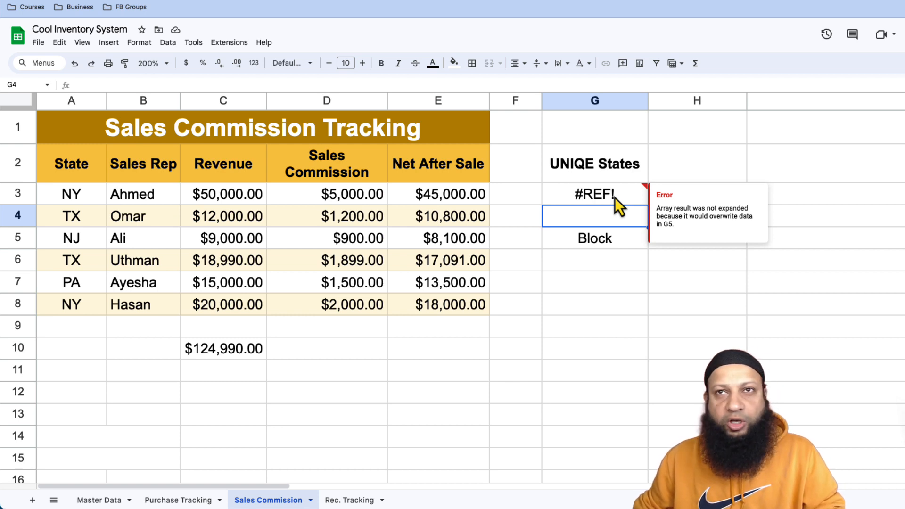
Step: Read the error note of the UNIQUE formula in G3 and clear the text Block from G5
left_click(588, 242)
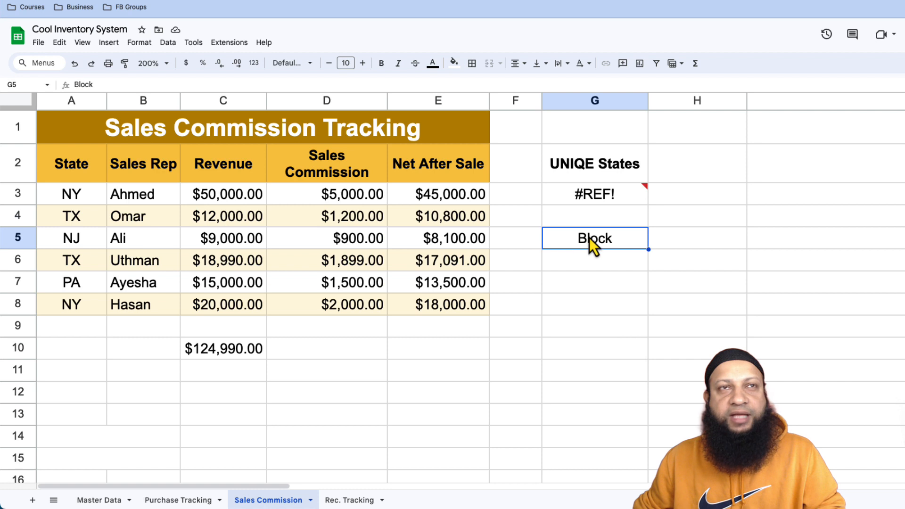
mouse_move(626, 202)
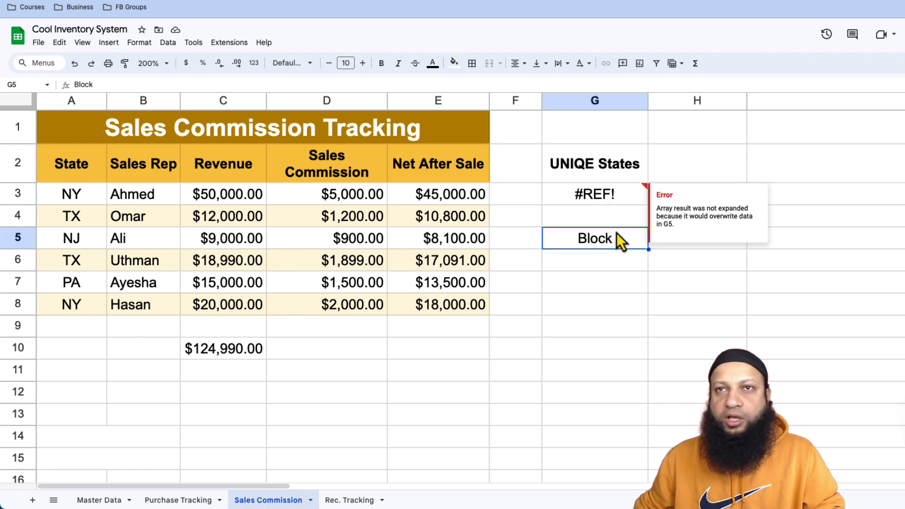
key("Delete")
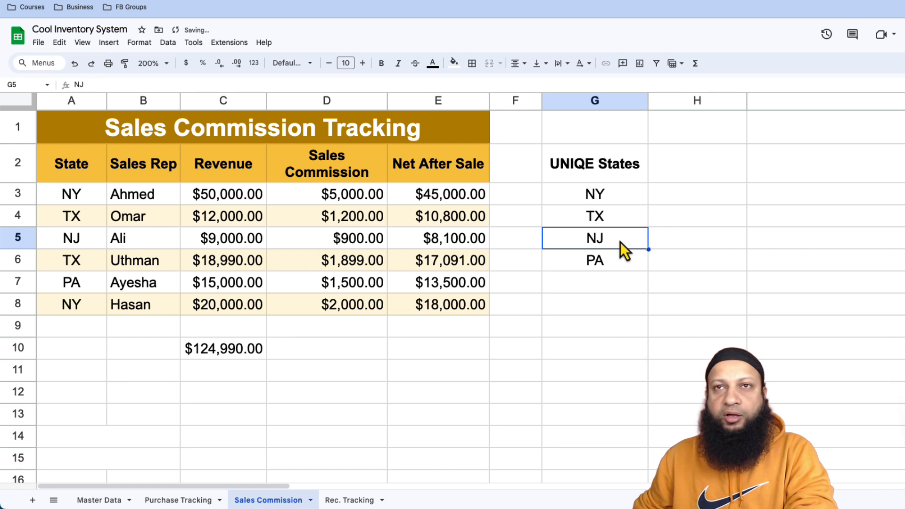
left_click(618, 265)
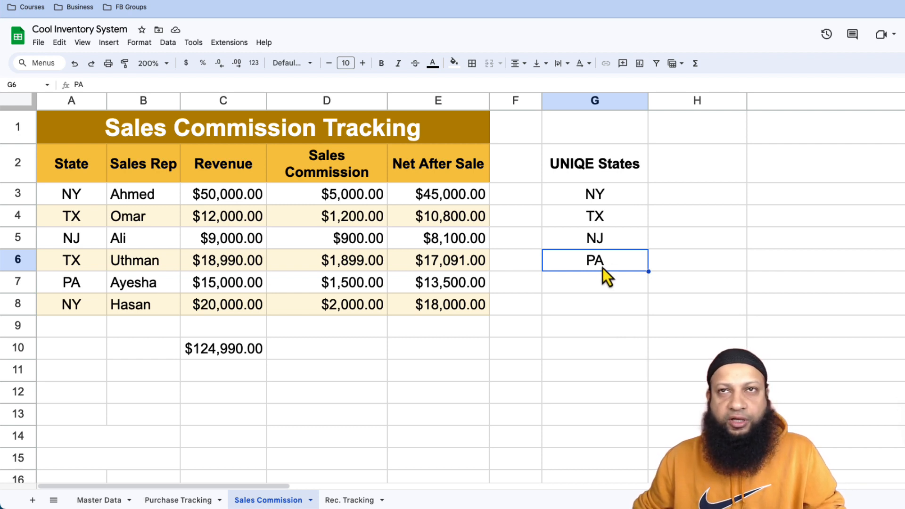
Step: Enter the text Block in G5, within the output area of the UNIQUE formula
left_click(606, 239)
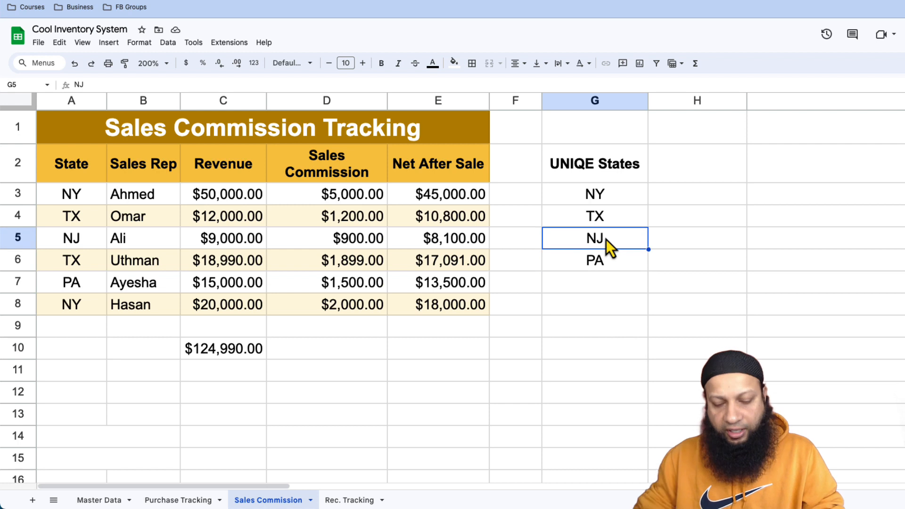
type("Block")
key("Return")
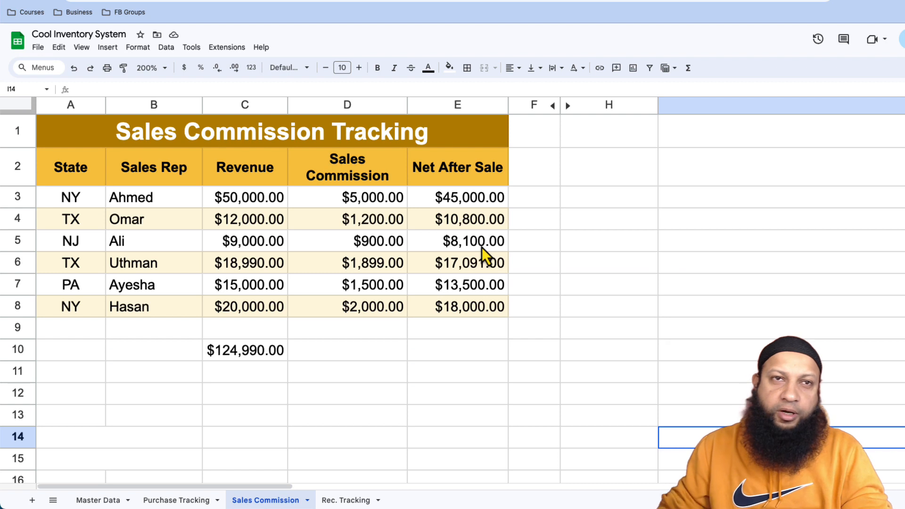
Step: Misspell the function name in the revenue total in C10 so the formula reads =SUN(C2:C9)
left_click(249, 356)
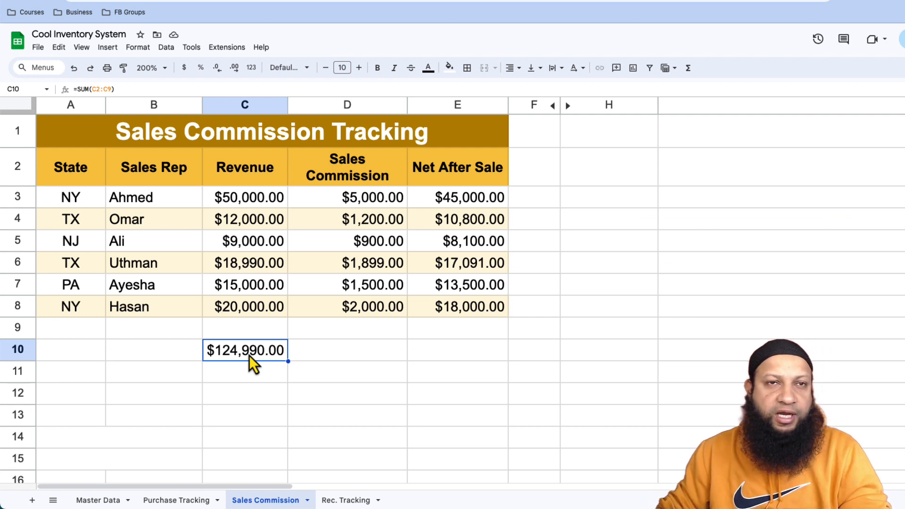
left_click(89, 89)
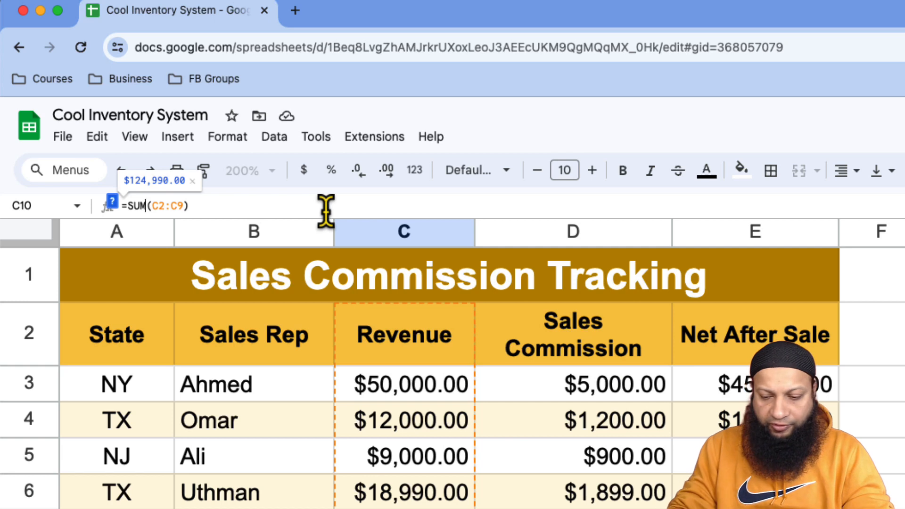
key("BackSpace")
type("N")
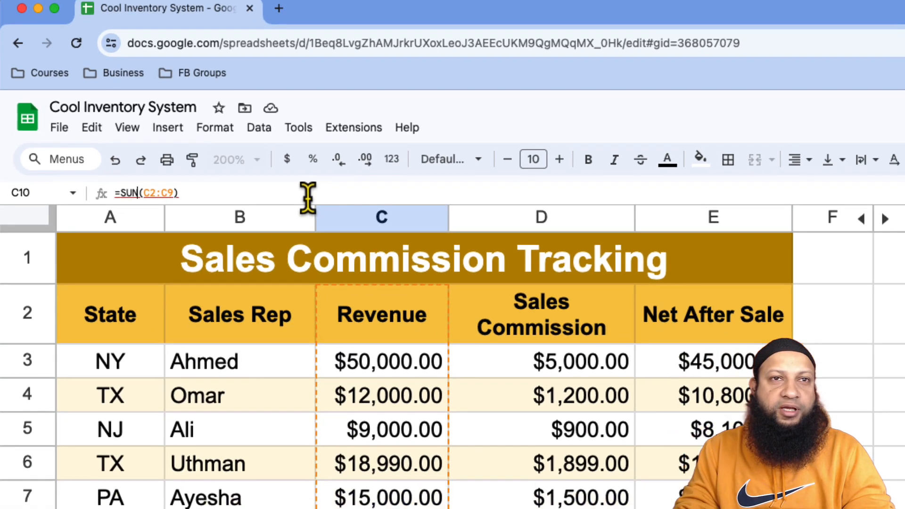
key("Return")
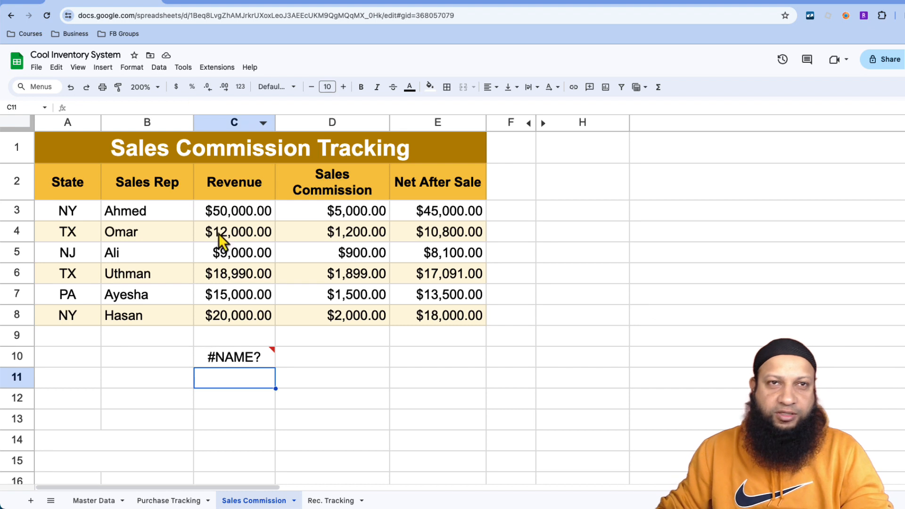
Step: Read the error note of the revenue total in C10 and correct the misspelled function to =SUM(C2:C9)
mouse_move(252, 367)
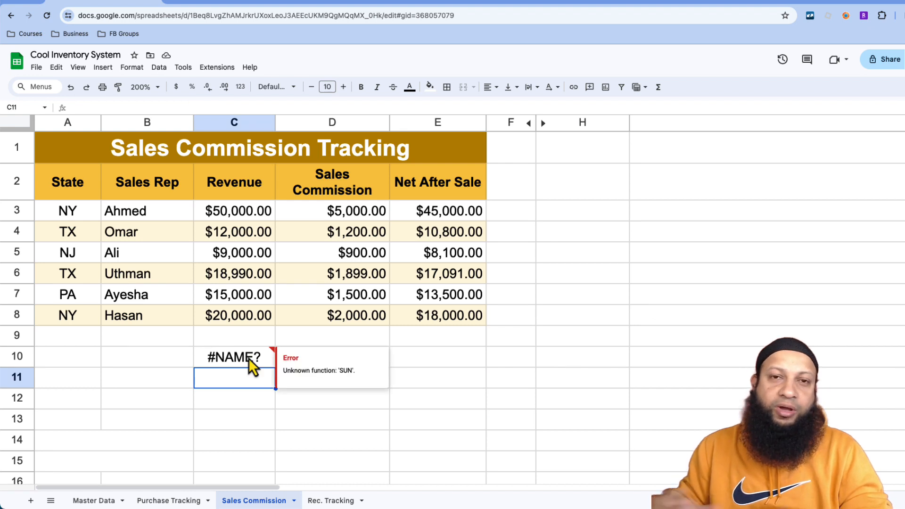
left_click(248, 358)
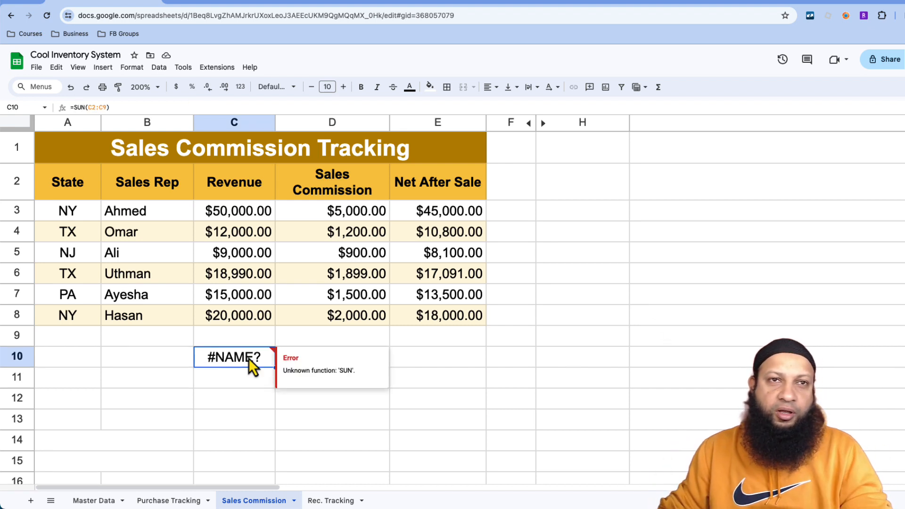
left_click(87, 102)
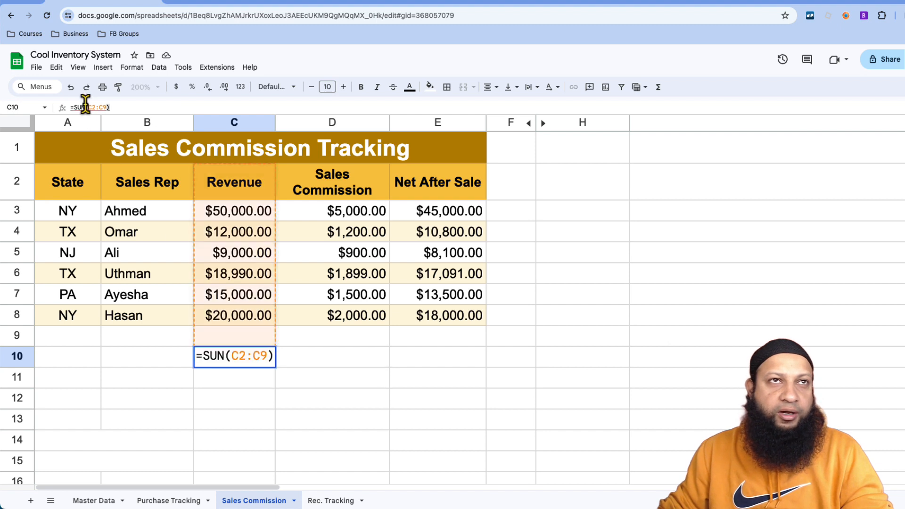
key("BackSpace")
type("M")
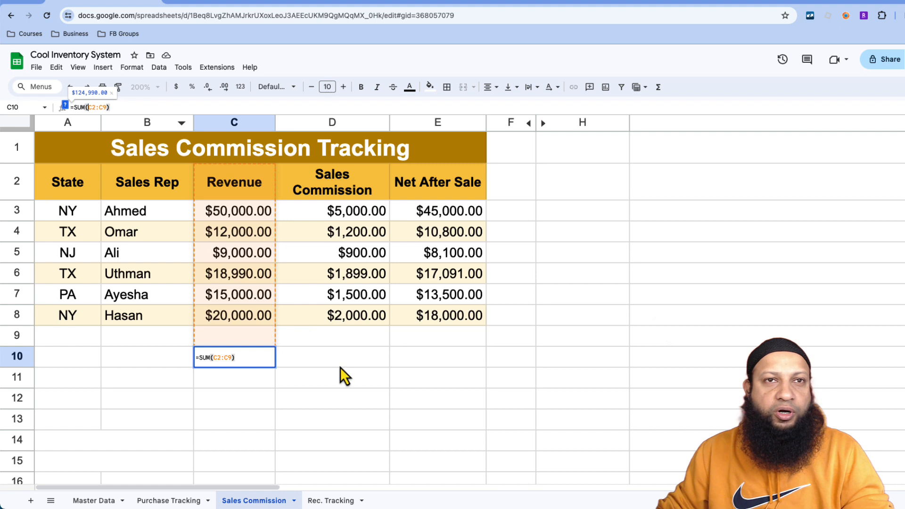
left_click(325, 366)
left_click(251, 358)
key("Down")
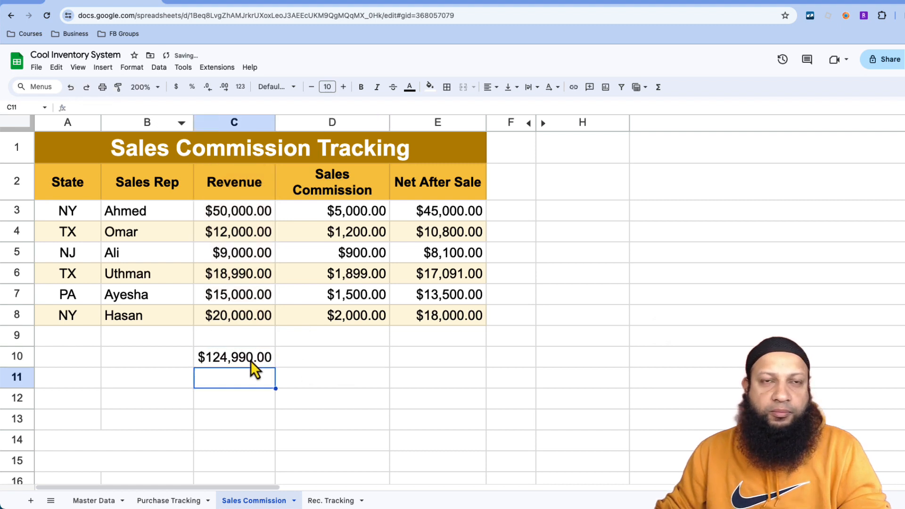
Step: Change the formula in C10 back to the misspelled =SUN(C2:C9)
left_click(251, 362)
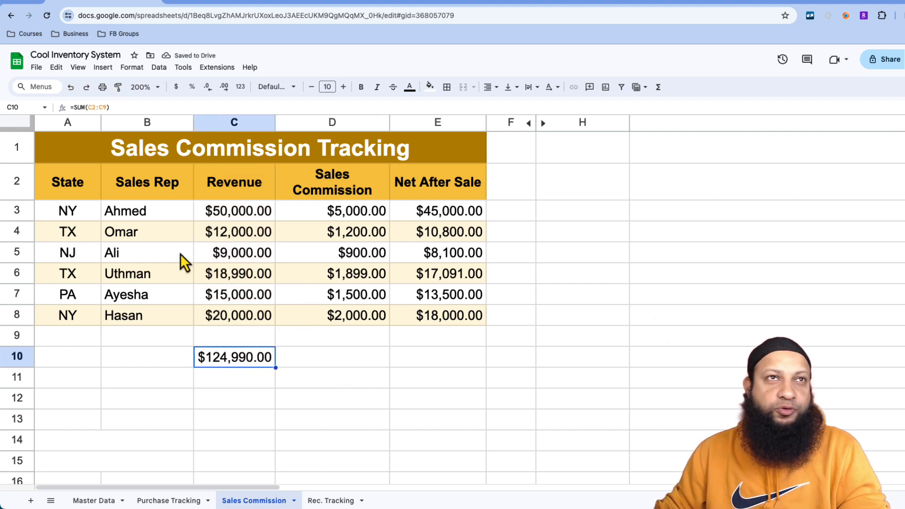
left_click(85, 107)
key("BackSpace")
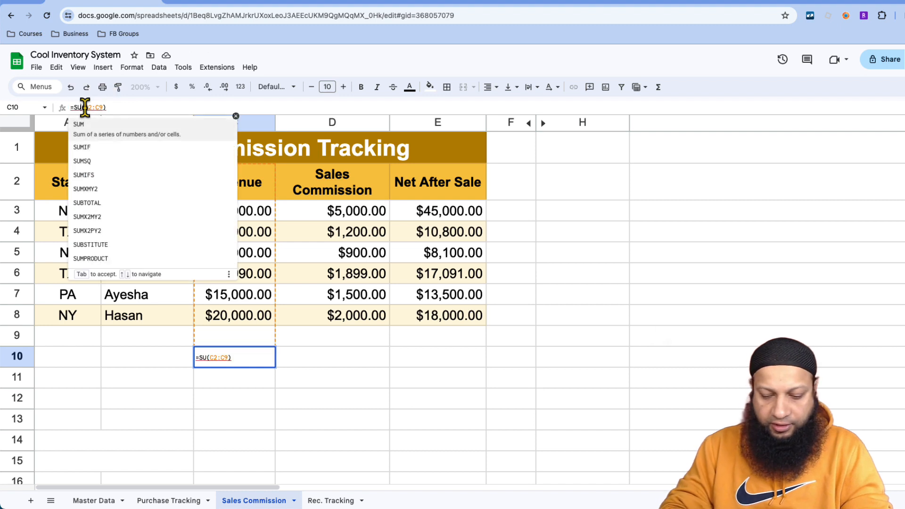
type("N")
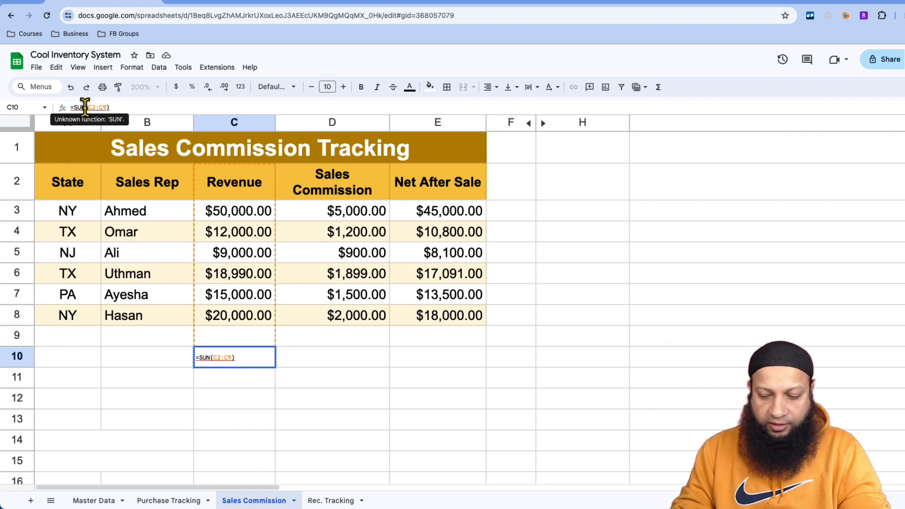
key("Return")
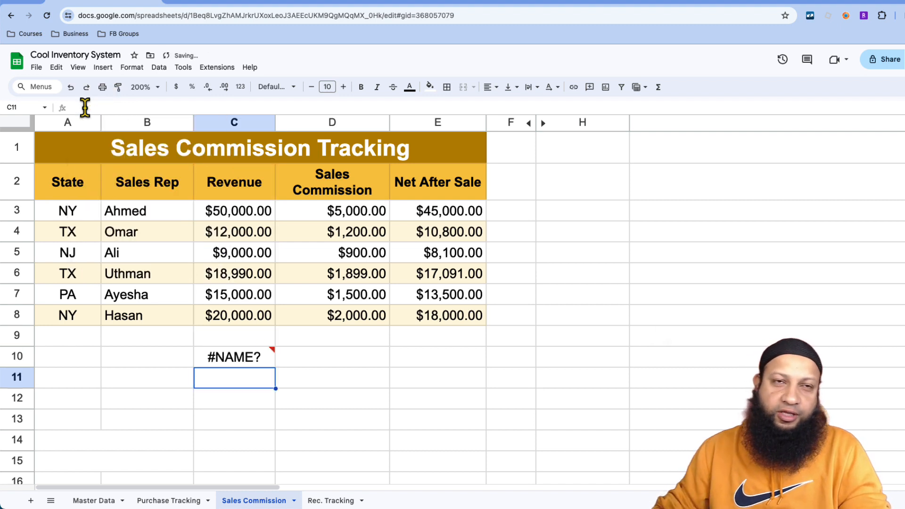
Step: Wrap the misspelled formula in C10 in an IFERROR function, as =IFERROR(SUN(C2:C9))
left_click(241, 358)
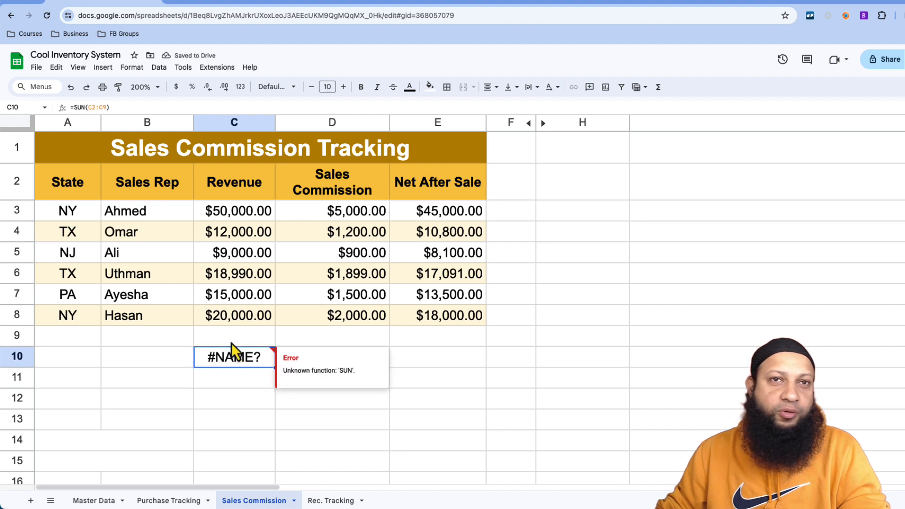
left_click(75, 107)
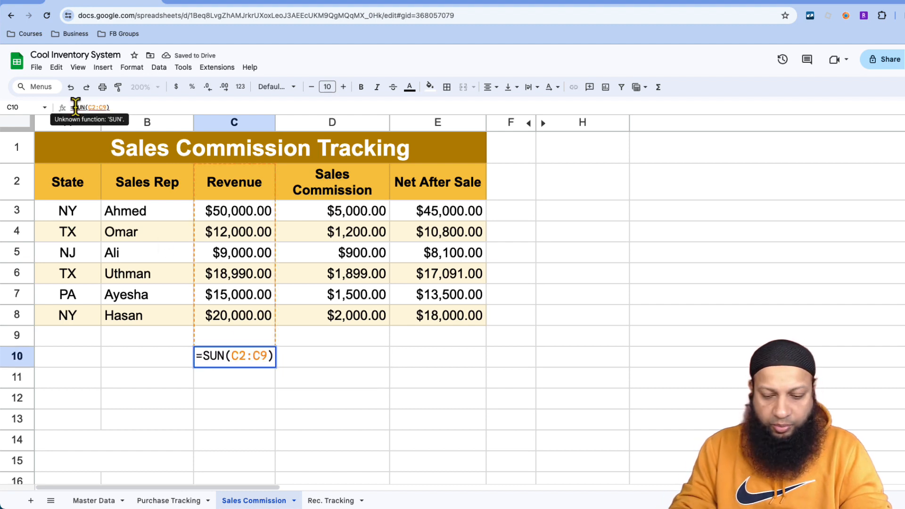
type("IF")
type("ERROR")
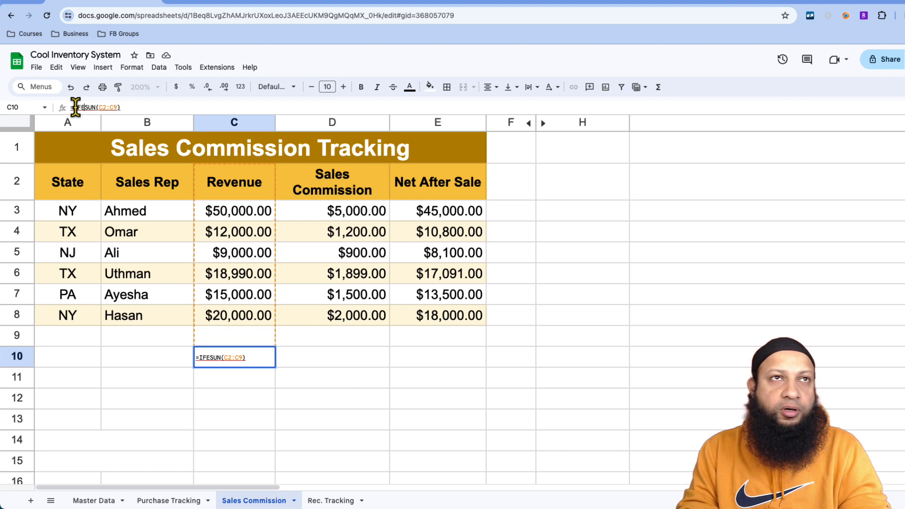
type("(")
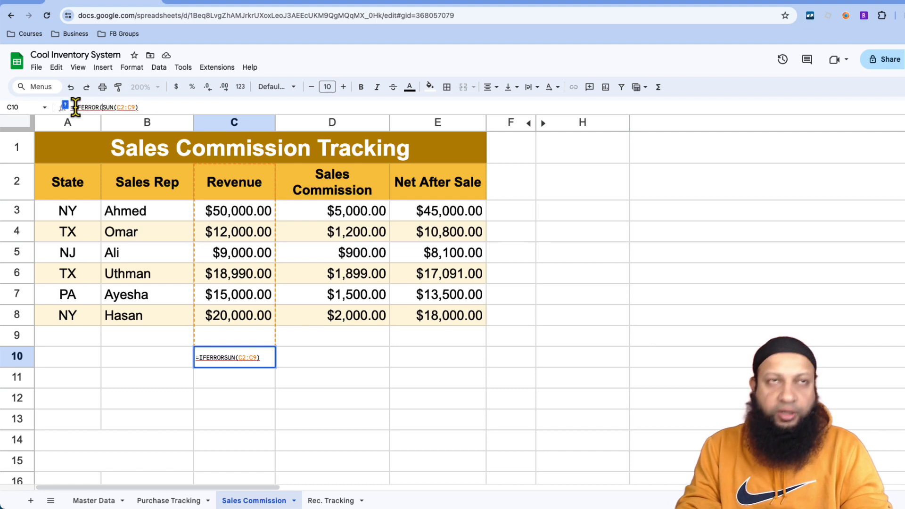
left_click(160, 108)
type(")")
key("Return")
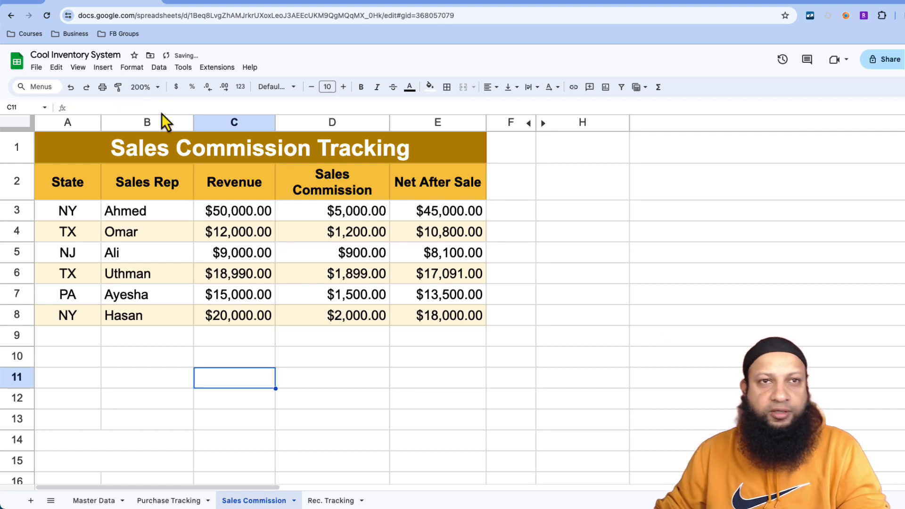
Step: Remove the IFERROR wrapper from the formula in C10 and correct the function name so it reads =SUM(C2:C9)
left_click(264, 354)
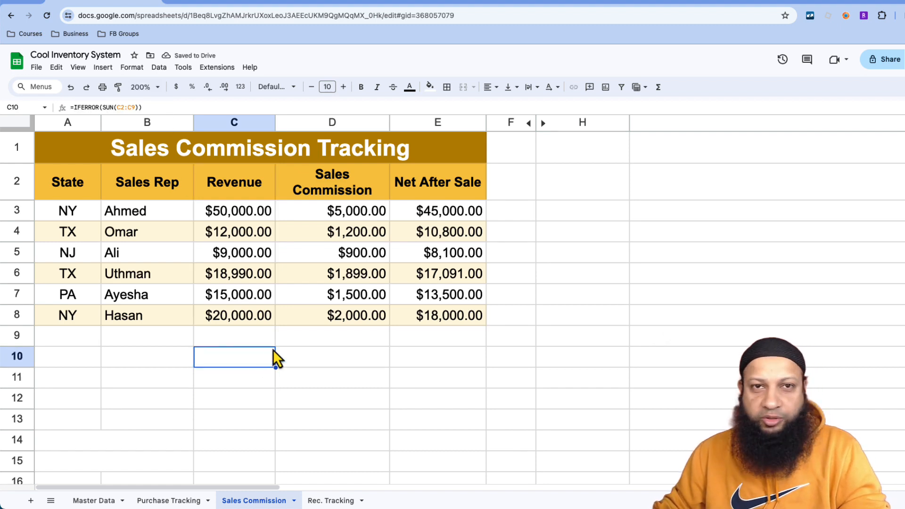
scroll(237, 363, "down", 5)
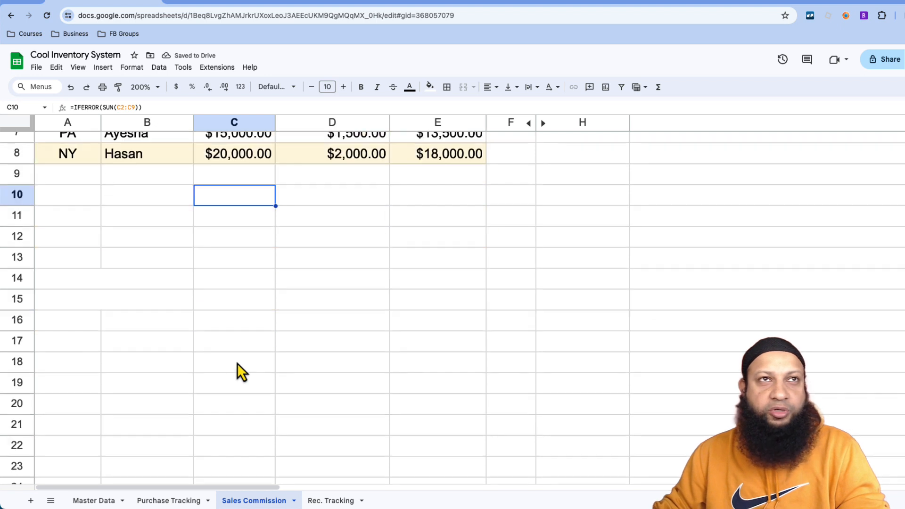
scroll(236, 363, "up", 5)
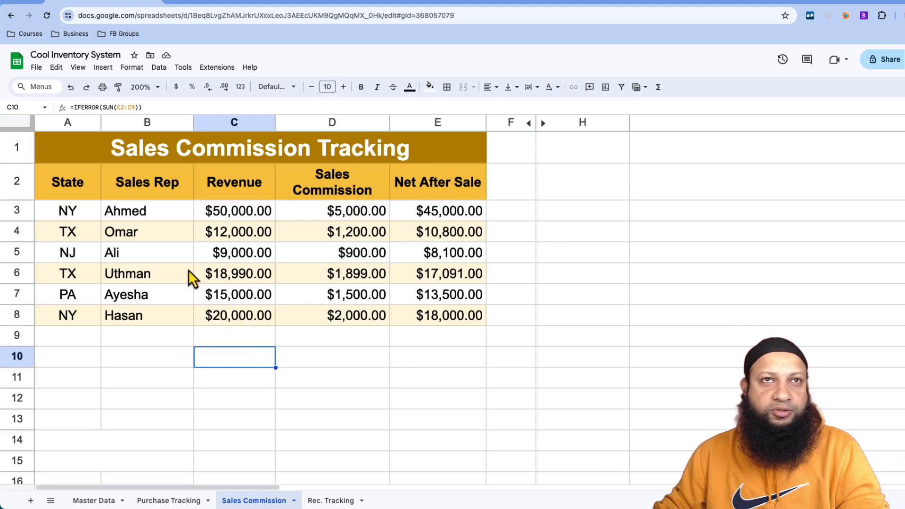
left_click(103, 108)
left_click_drag(74, 108, 102, 107)
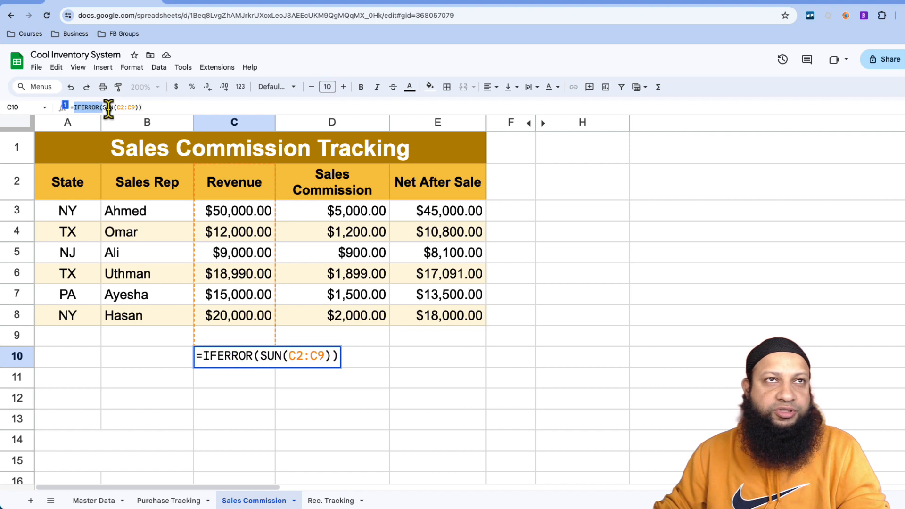
key("BackSpace")
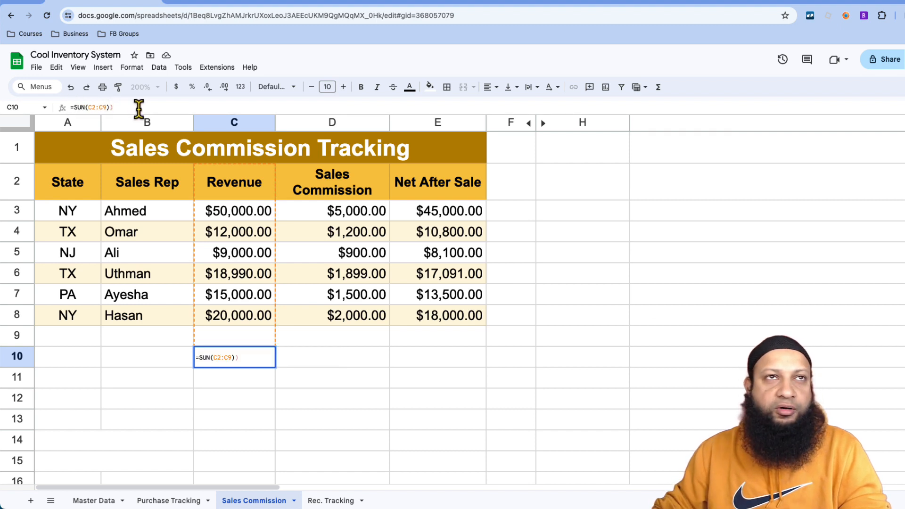
key("BackSpace")
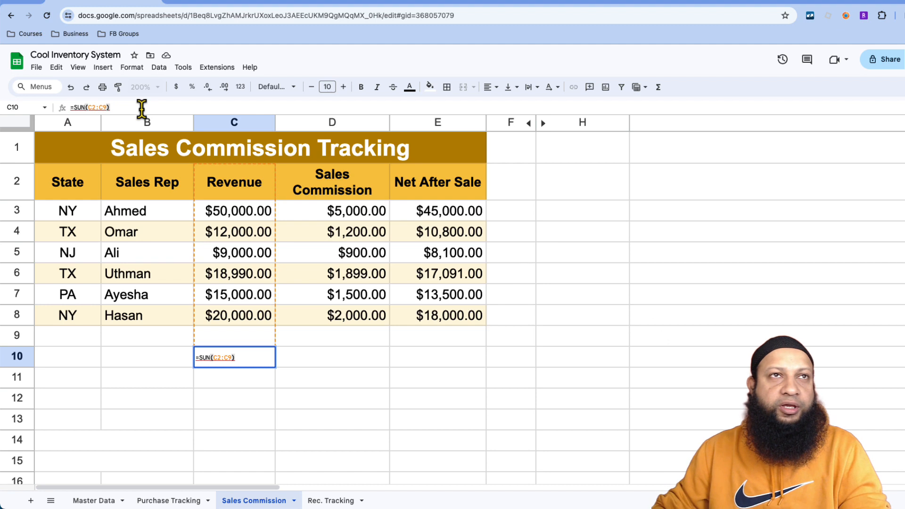
left_click(86, 108)
key("BackSpace")
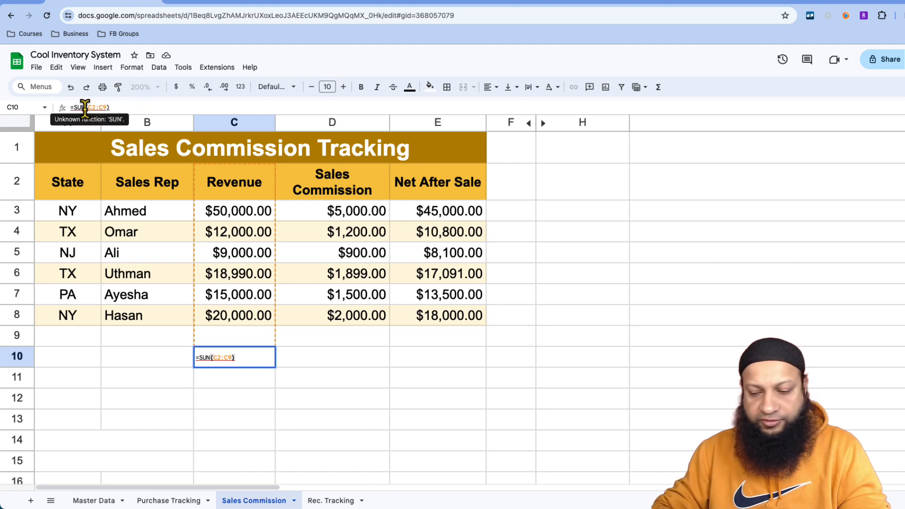
type("M")
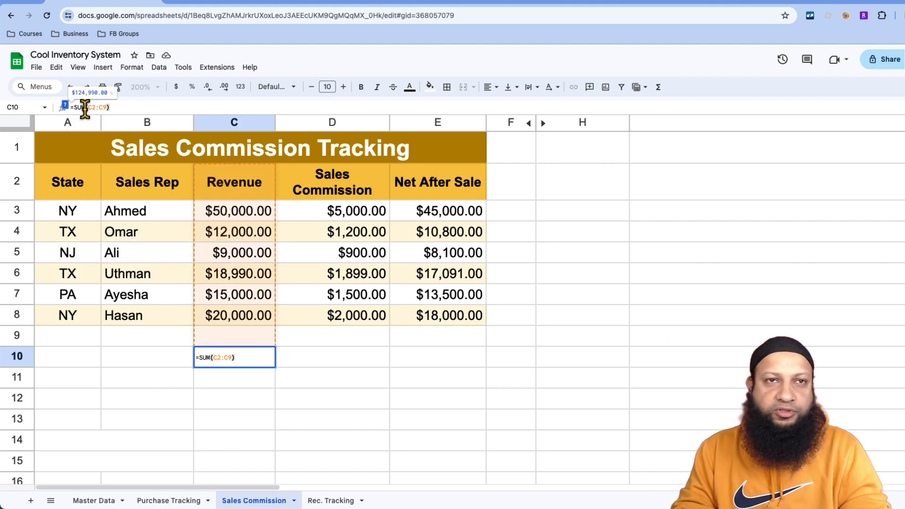
key("Return")
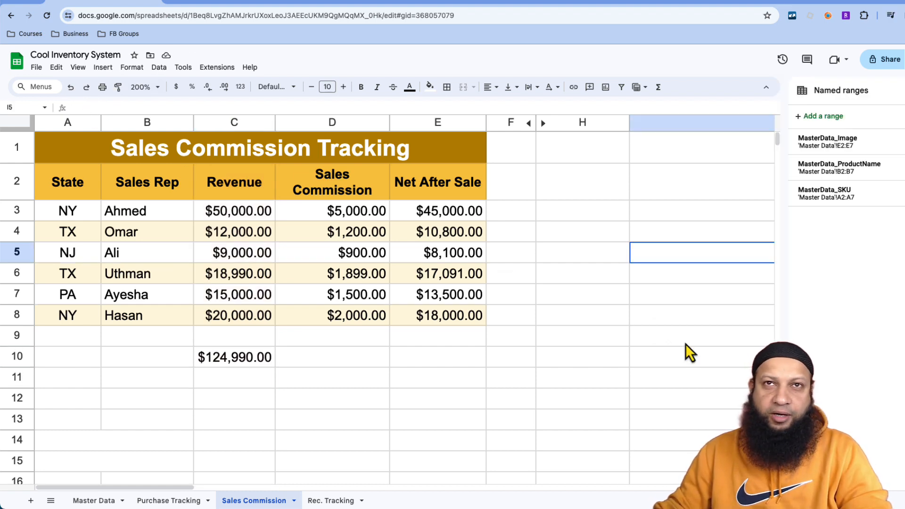
Step: Create a named range called Net_After_Sale for the Net After Sale values in E3:E8
left_click(459, 214)
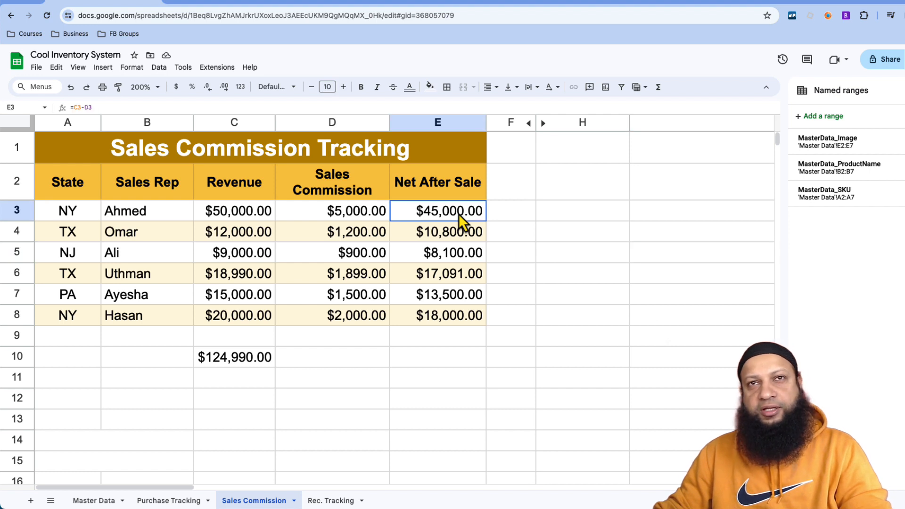
left_click_drag(465, 227, 469, 324)
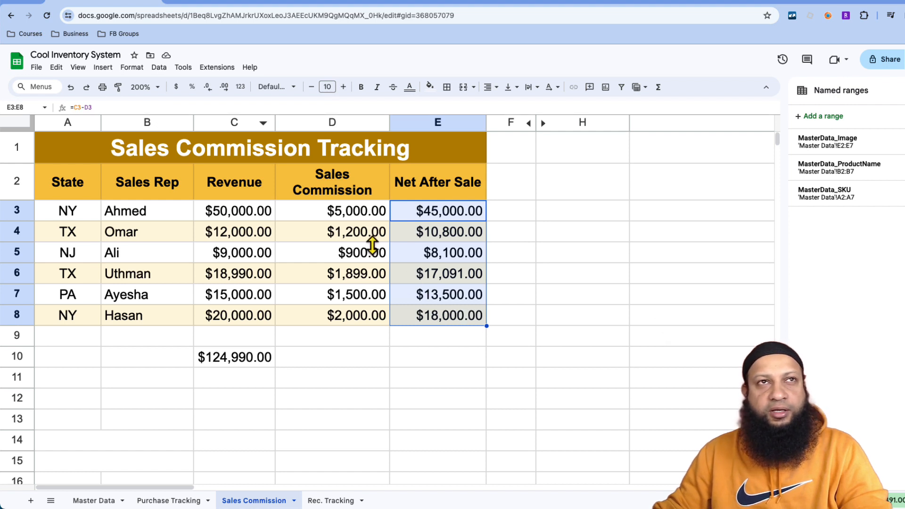
left_click(134, 71)
key("Right")
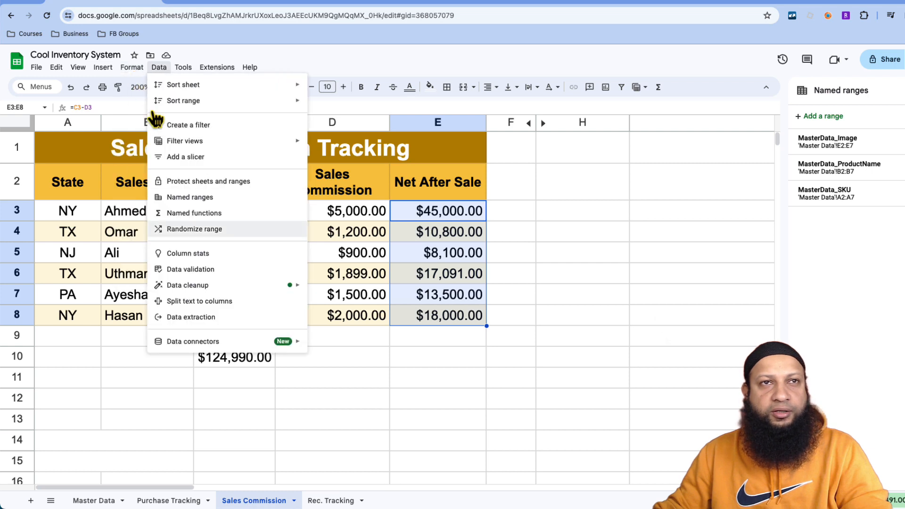
left_click(192, 200)
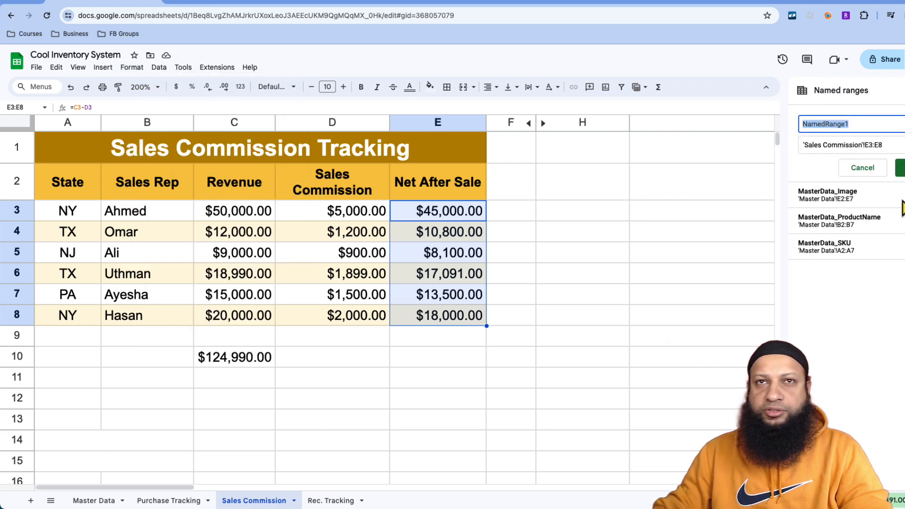
type("Net")
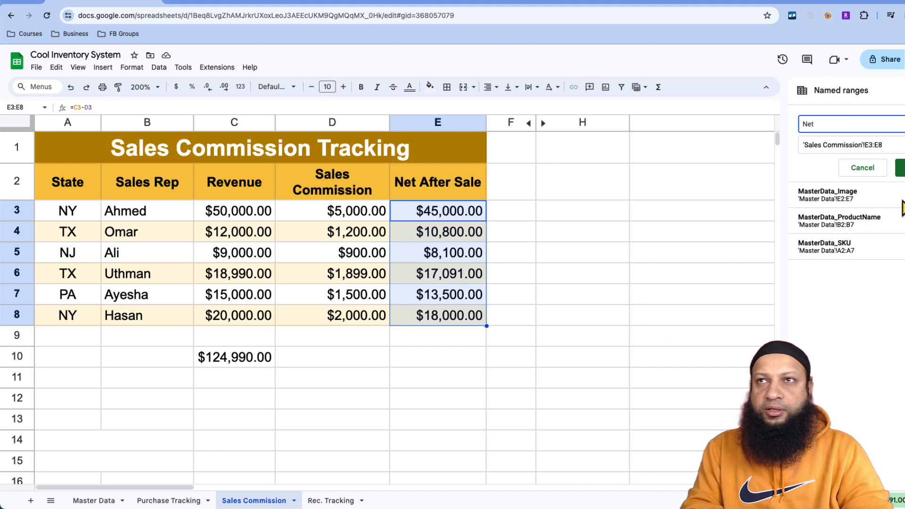
type("_After_")
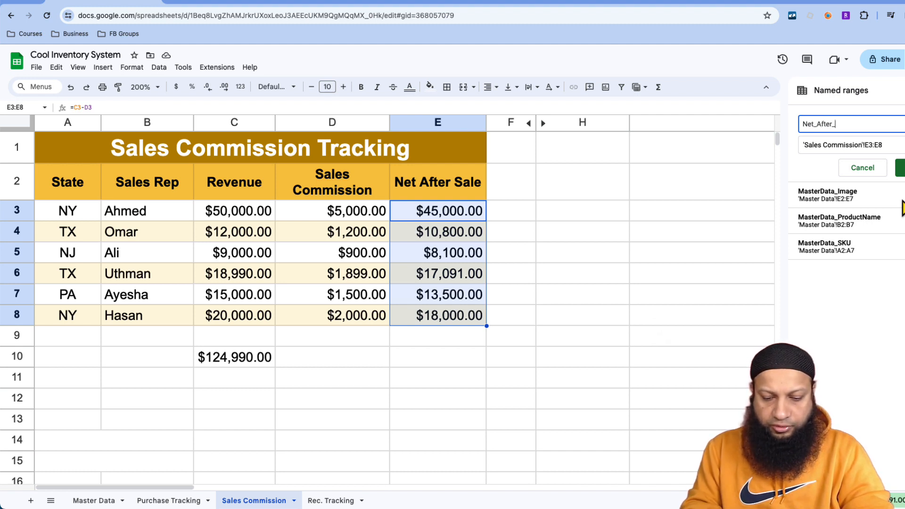
type("Sale")
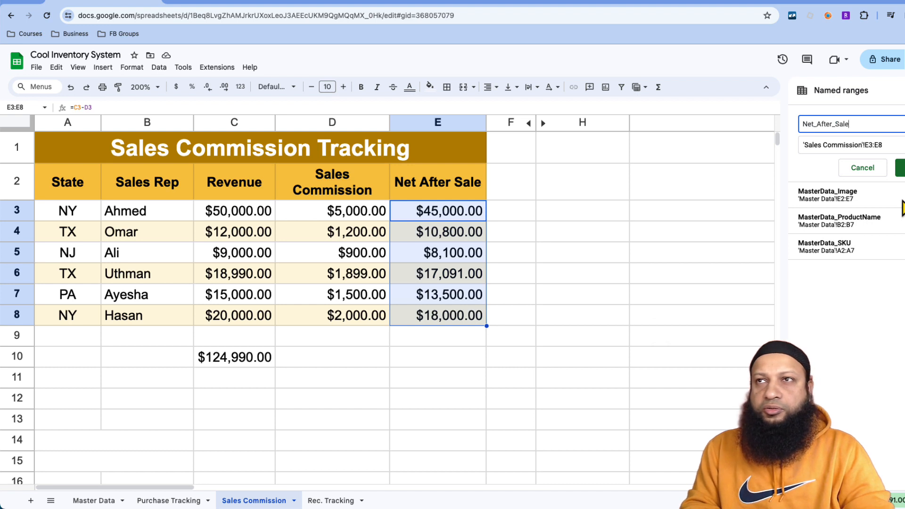
left_click(901, 168)
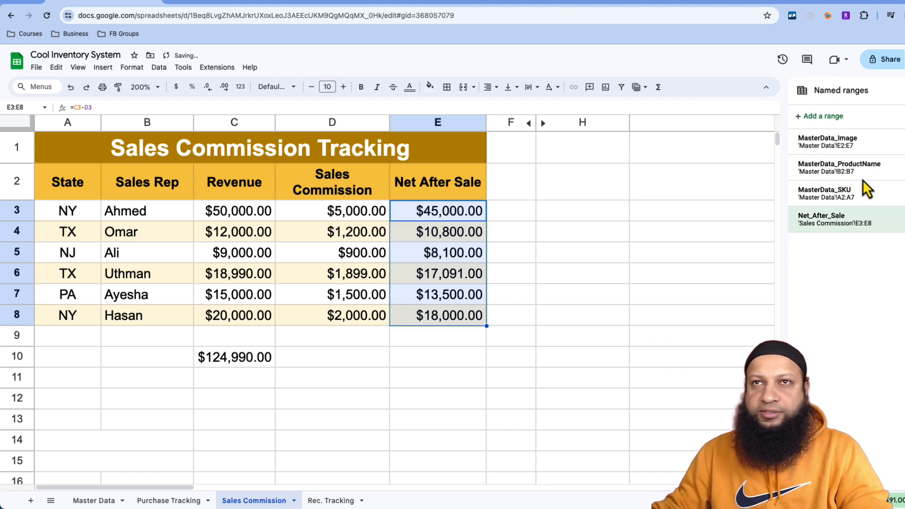
Step: Enter a formula in H3 that totals the named range, as =SUM(Net_After_Sale)
left_click(597, 217)
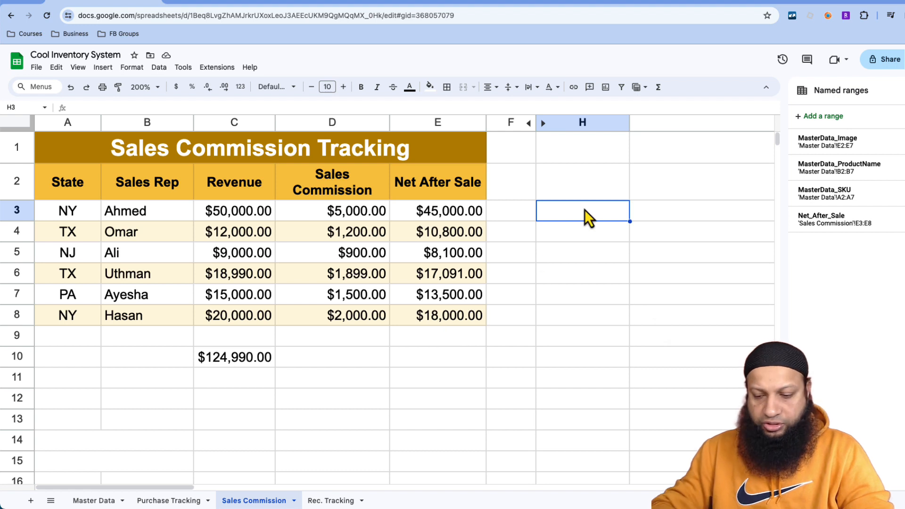
type("=")
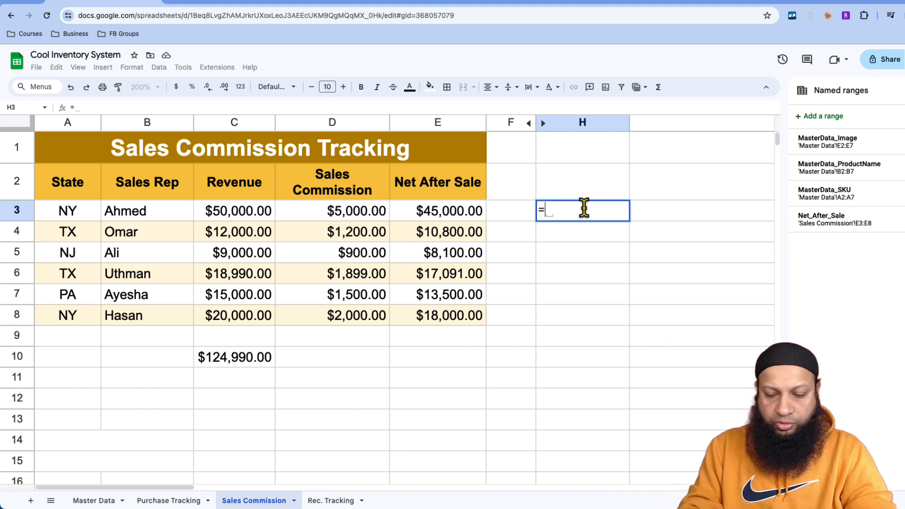
type("SUM(")
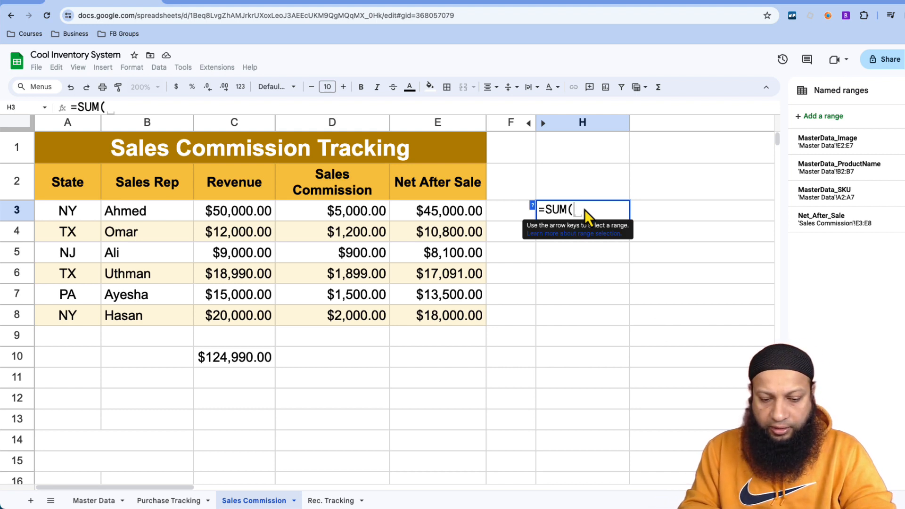
type("Ne")
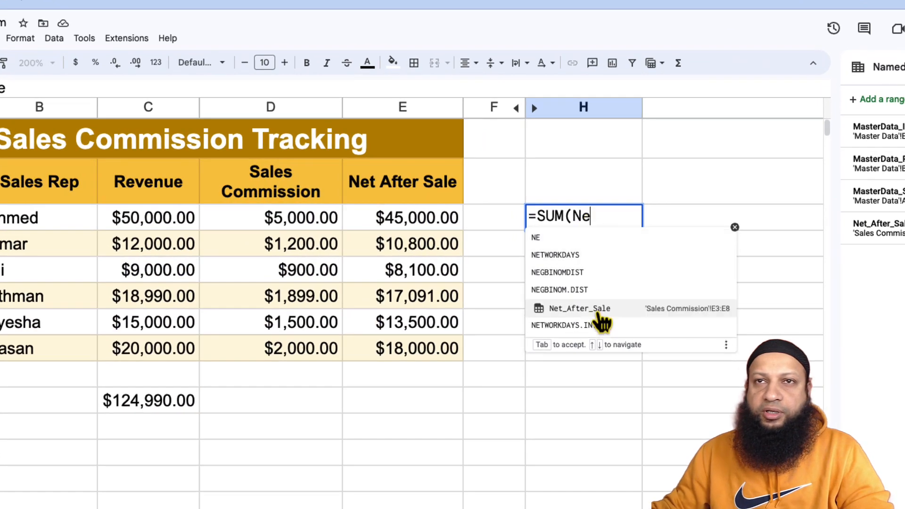
left_click(602, 311)
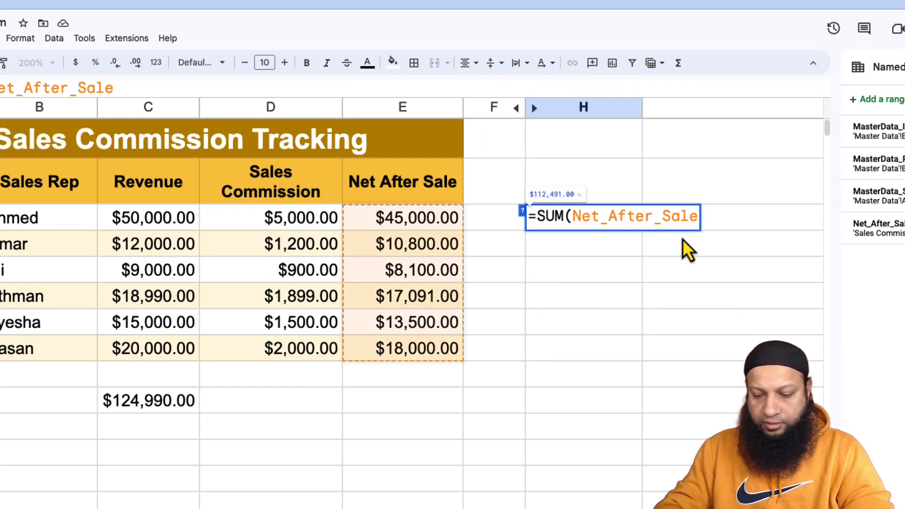
type(")")
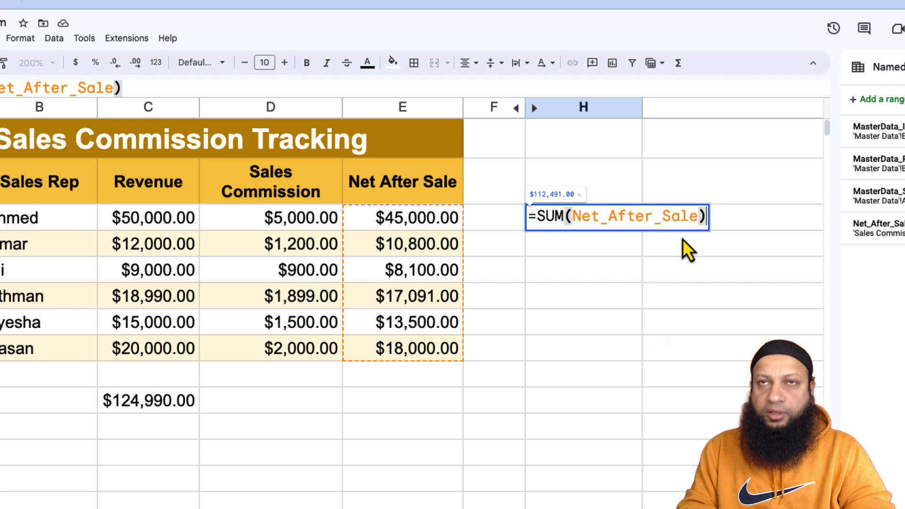
key("Return")
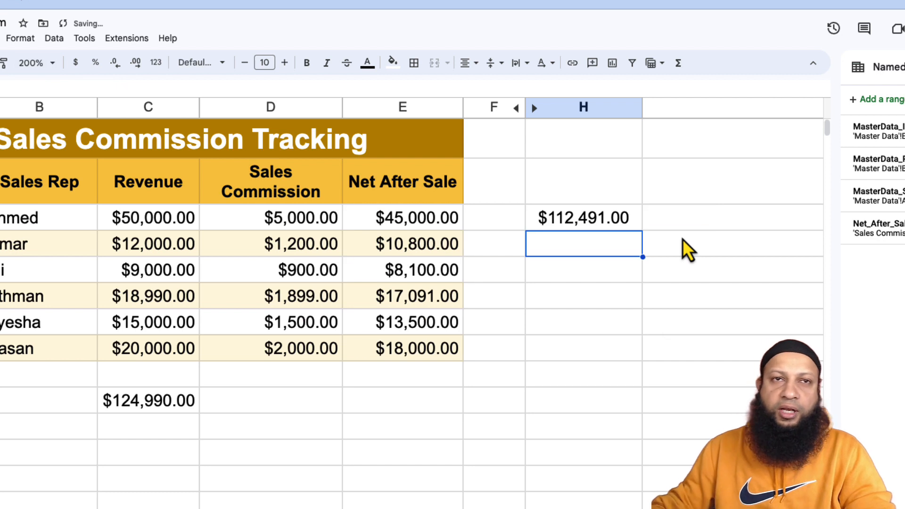
Step: Misspell the function name in H3 so the formula reads =SUN(Net_After_Sale), and inspect the cell's error
left_click(597, 216)
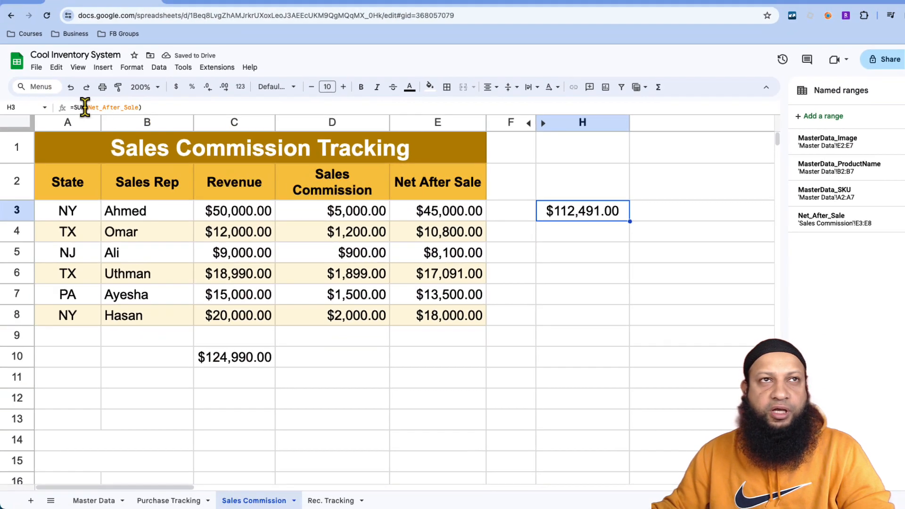
left_click(85, 107)
key("BackSpace")
type("n")
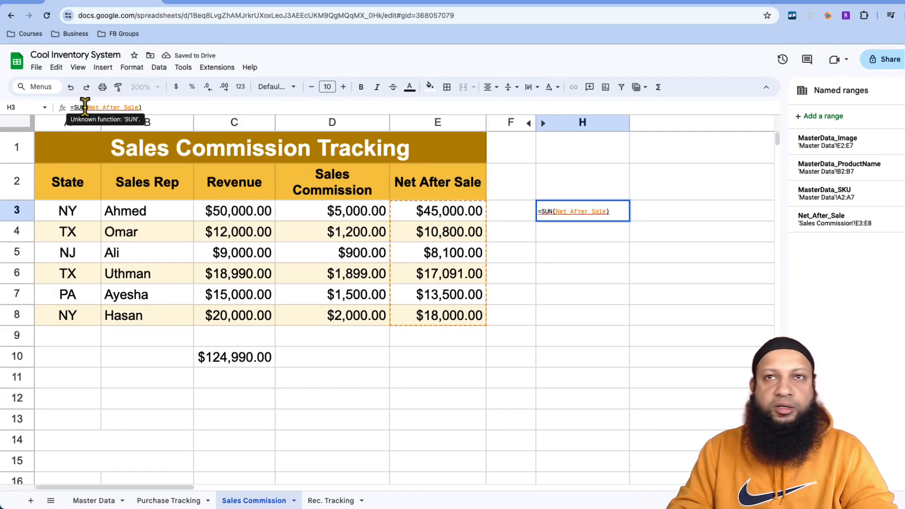
key("Return")
left_click(583, 214)
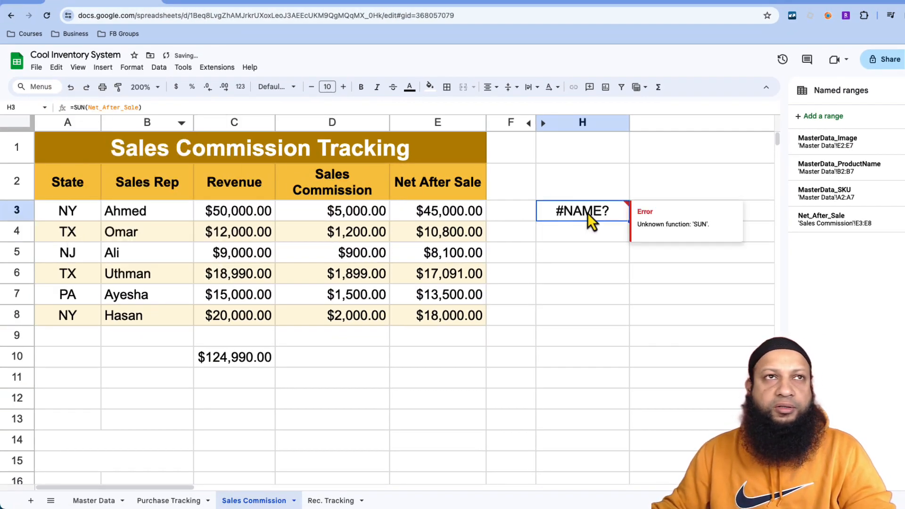
Step: Correct the misspelled function name in the H3 formula to SUM
left_click(85, 107)
key("BackSpace")
type("M")
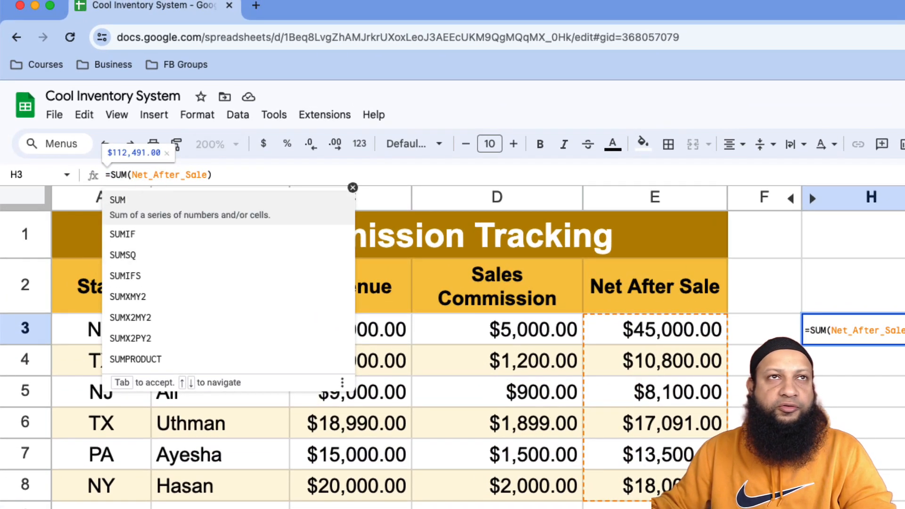
Step: Change the range name in the H3 formula to the nonexistent Net_After_Sales and inspect the cell's error
left_click(185, 175)
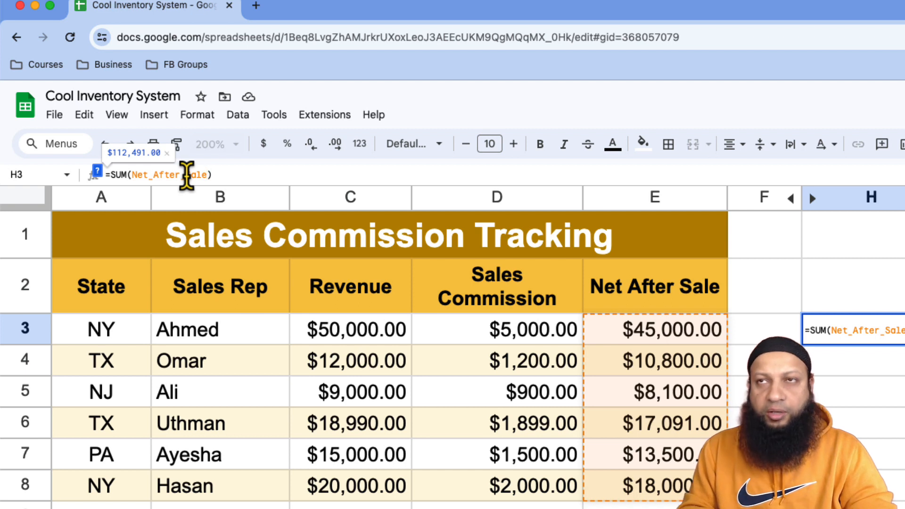
type("s")
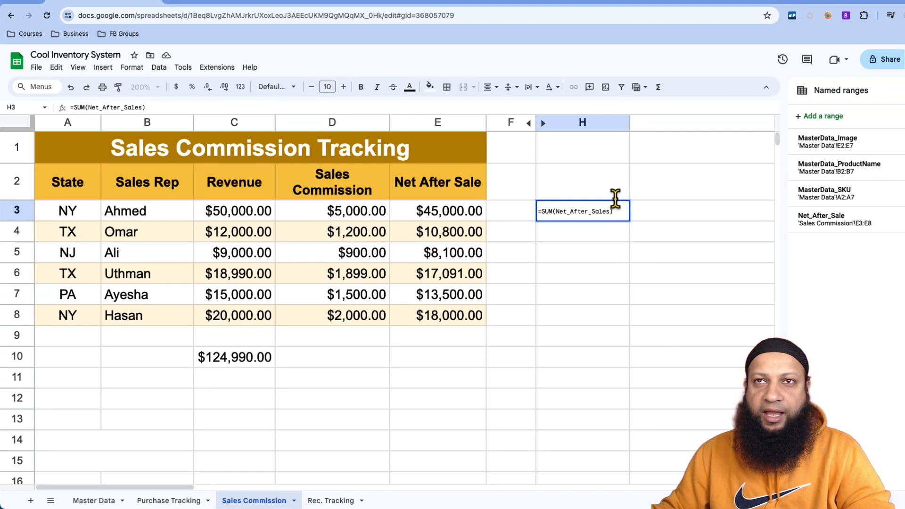
key("Return")
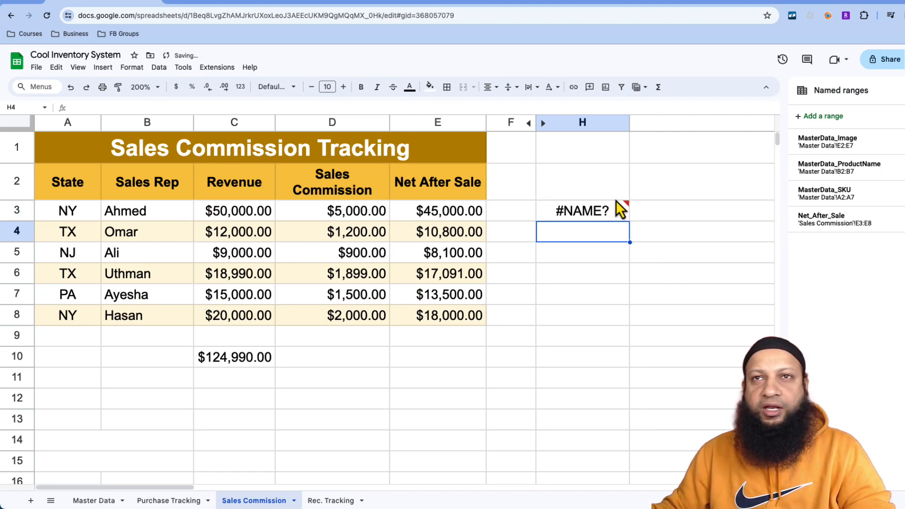
left_click(582, 215)
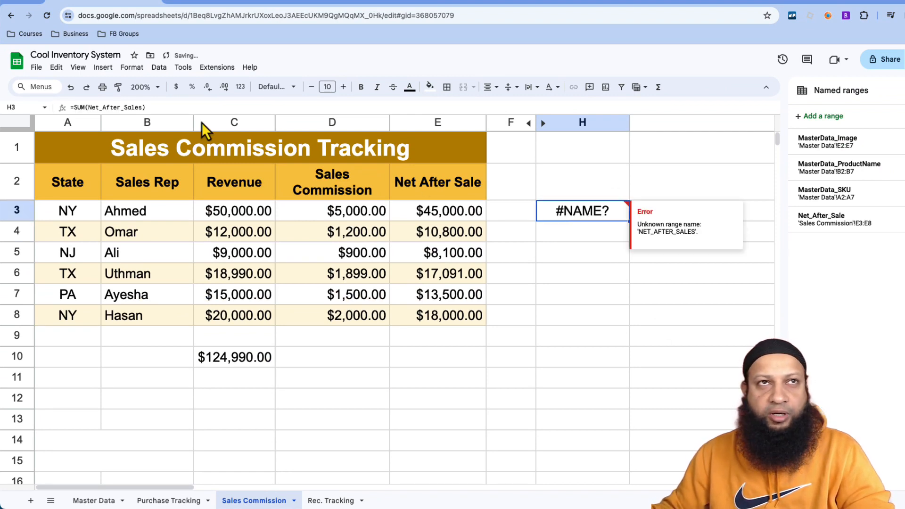
Step: Correct the range name in H3 so the formula reads =SUM(Net_After_Sale)
left_click(143, 107)
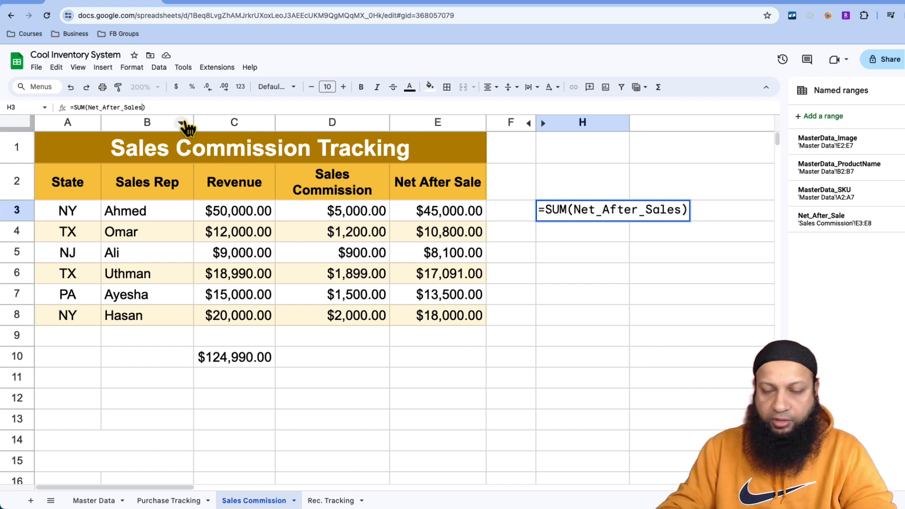
key("BackSpace")
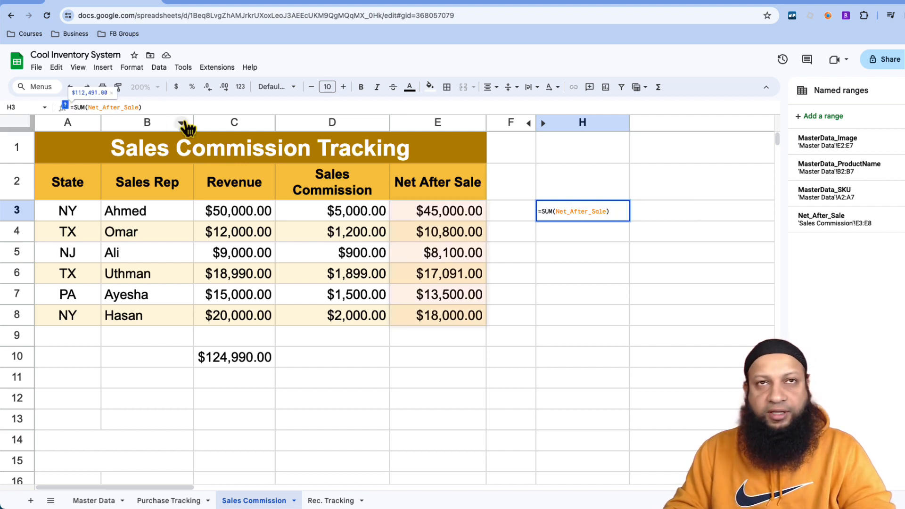
key("Return")
left_click(598, 216)
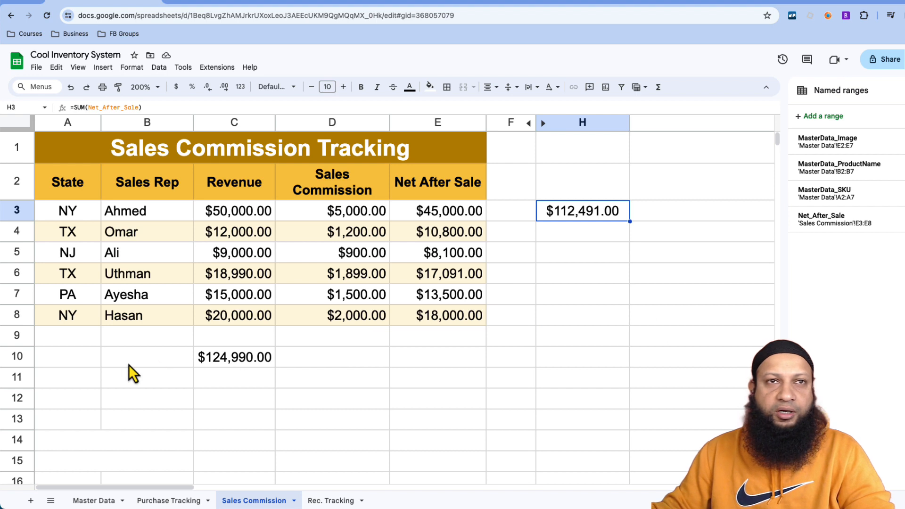
Step: Enter =CONCAT("Total ",C2) in B10 to build a label from the Revenue column header
left_click(153, 358)
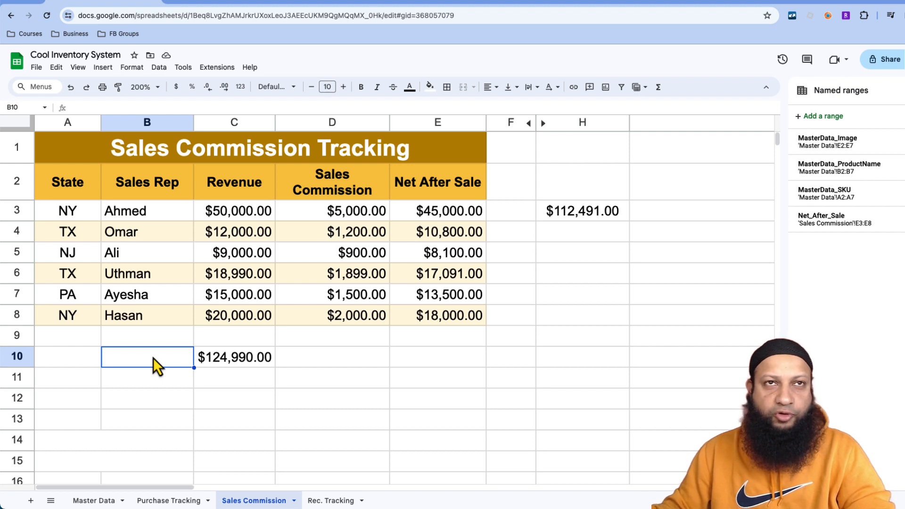
type("=")
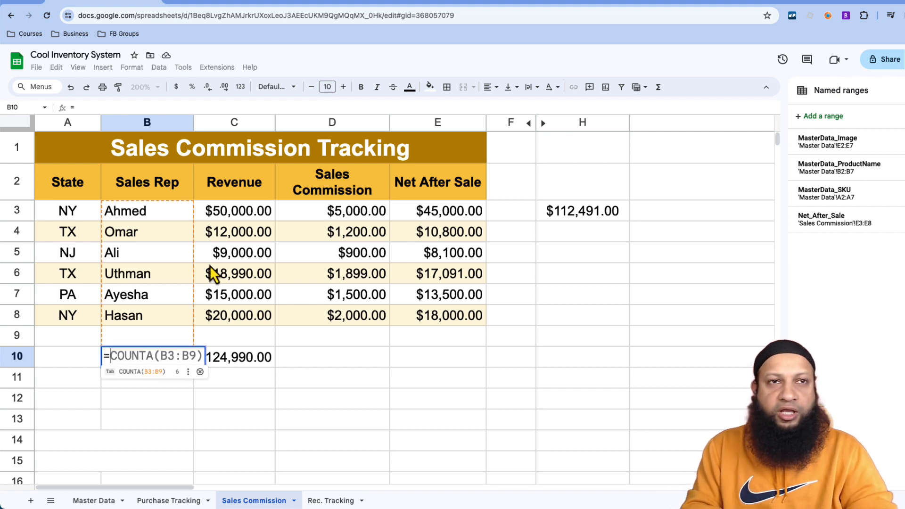
type("CON")
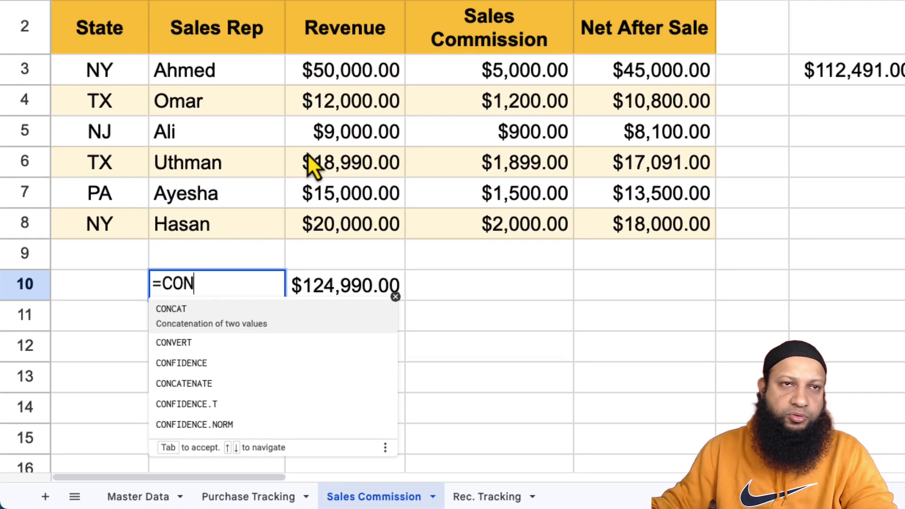
left_click(227, 317)
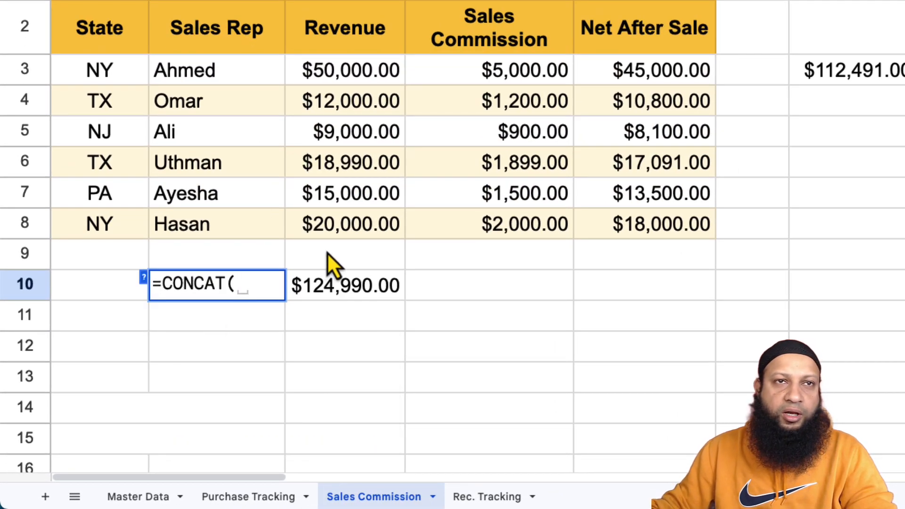
type("\"Total ")
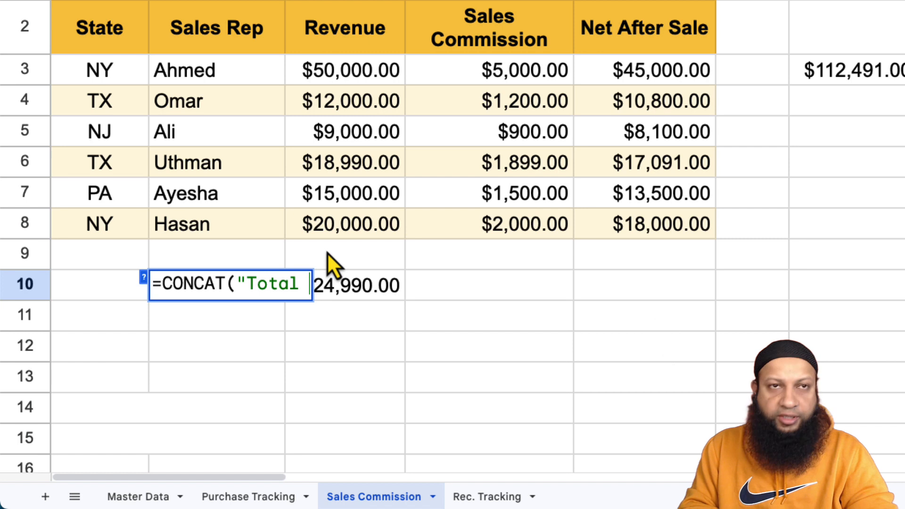
type("\"")
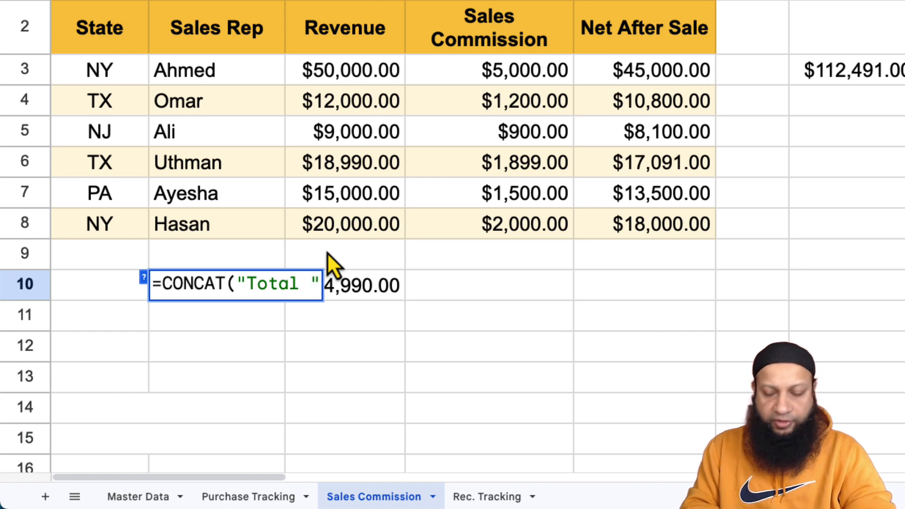
type(",")
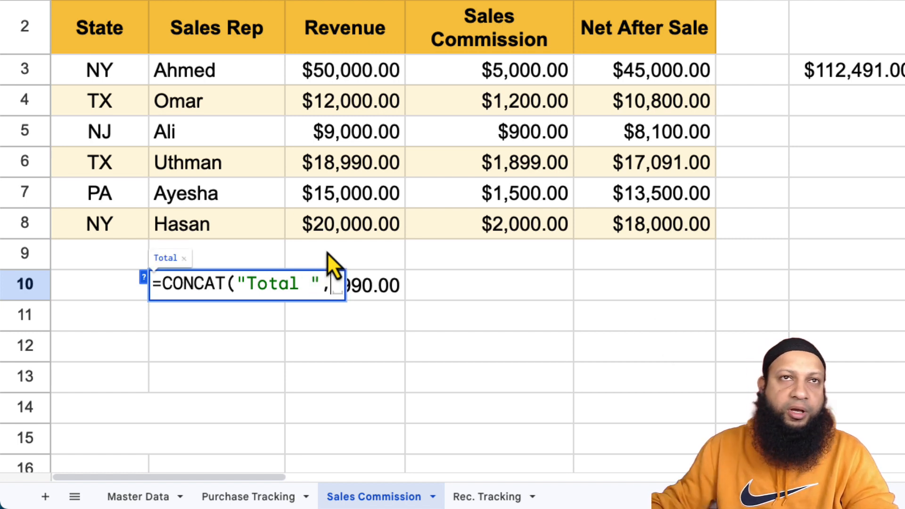
left_click(358, 32)
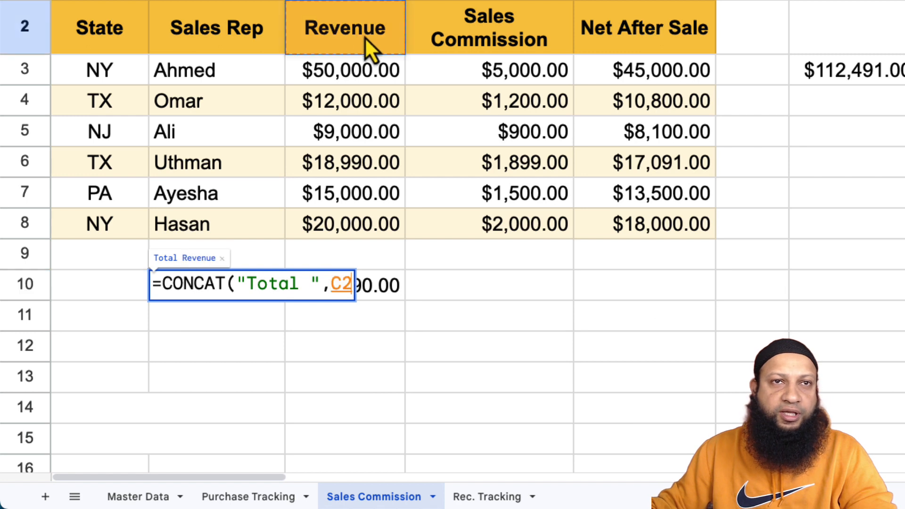
type(")")
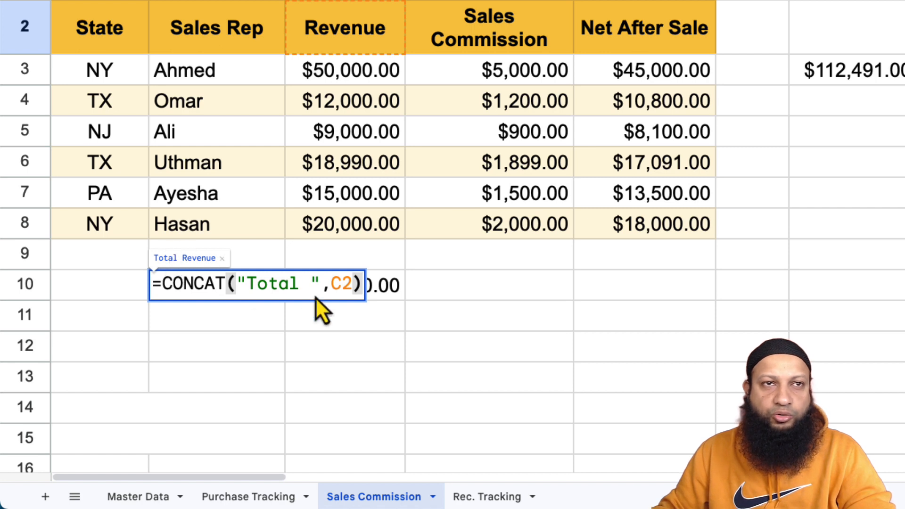
key("Return")
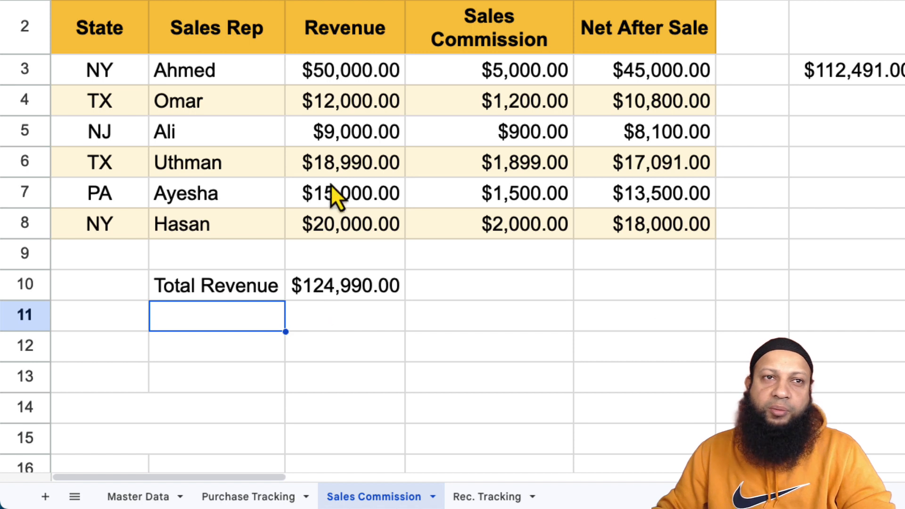
Step: Rename the column header in C2 as Sales
double_click(352, 31)
double_click(350, 14)
type("Sales")
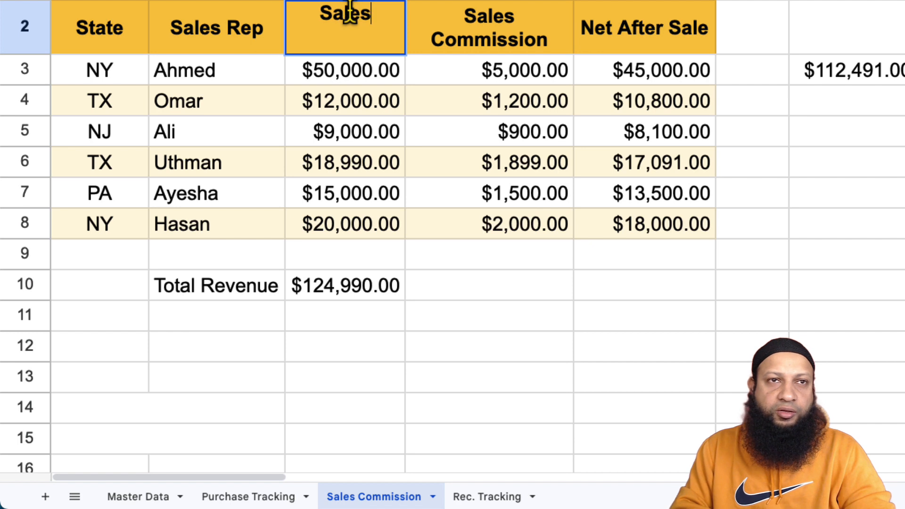
key("Return")
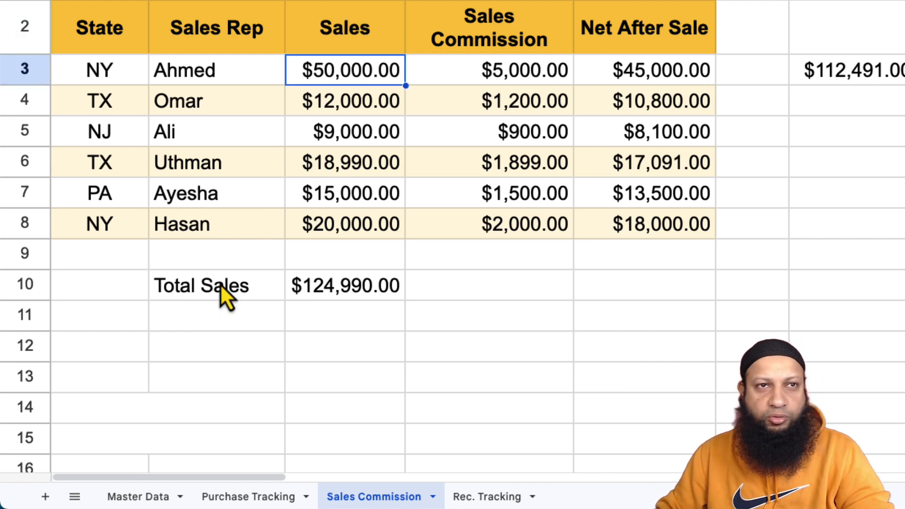
Step: Change the column header in C2 back to Revenue
double_click(366, 26)
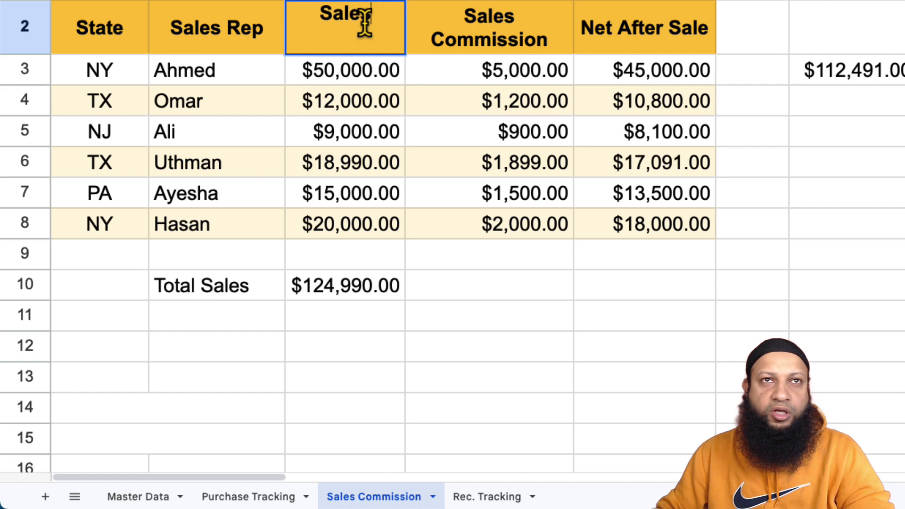
left_click_drag(377, 16, 291, 14)
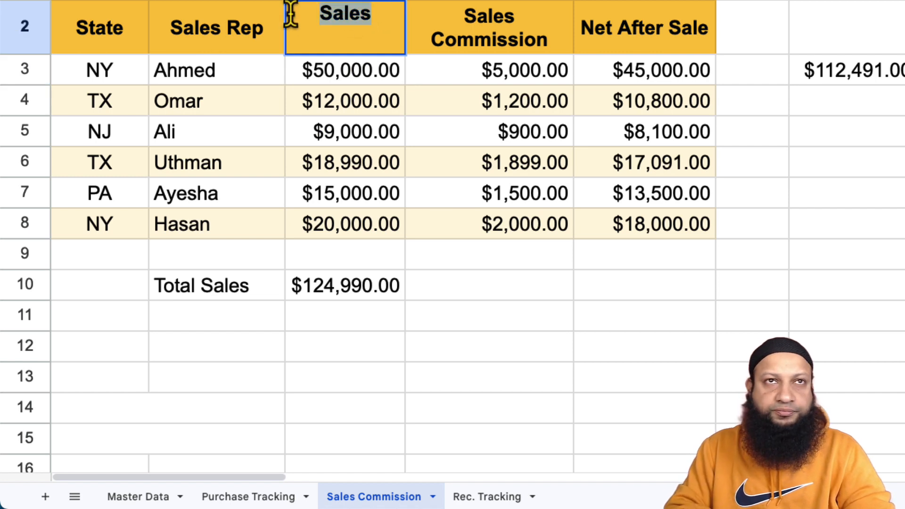
type("Revenue")
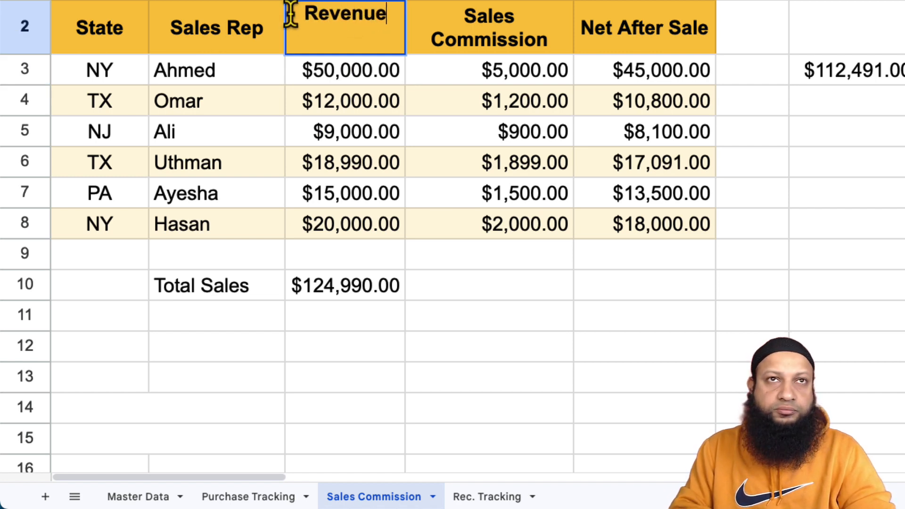
key("Return")
Step: Remove the quotation marks around Total in the B10 formula so it reads =CONCAT(Total ,C2)
left_click(211, 290)
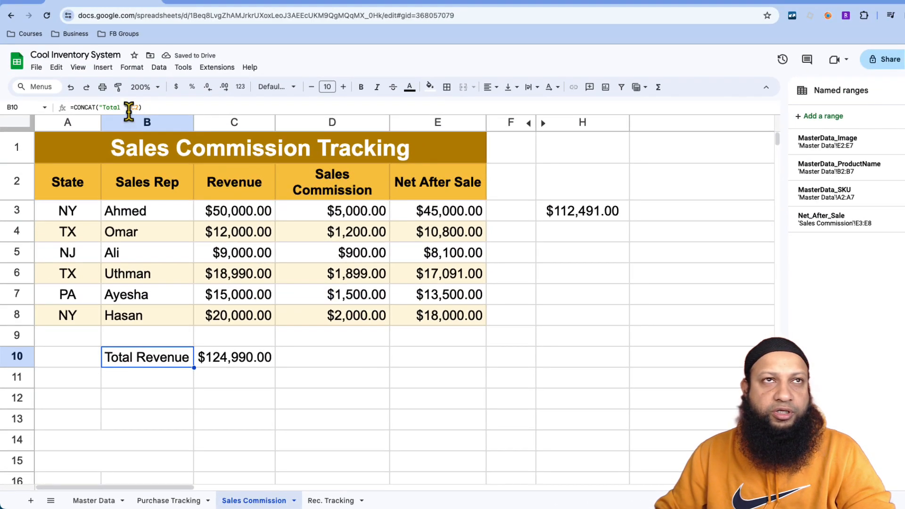
left_click(129, 108)
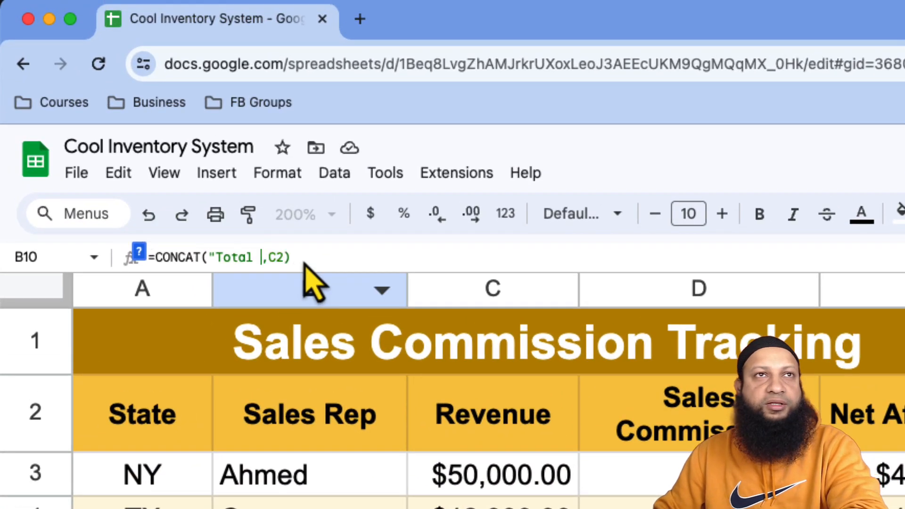
left_click(213, 255)
key("BackSpace")
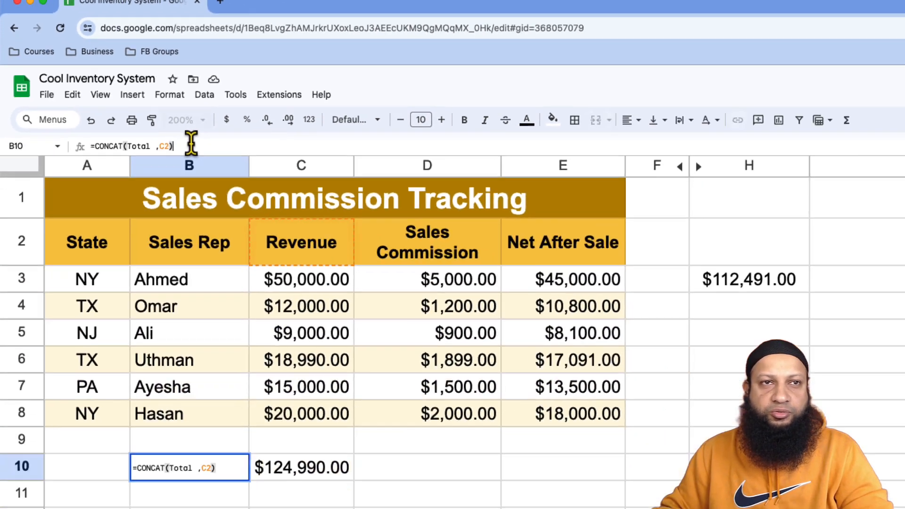
key("Return")
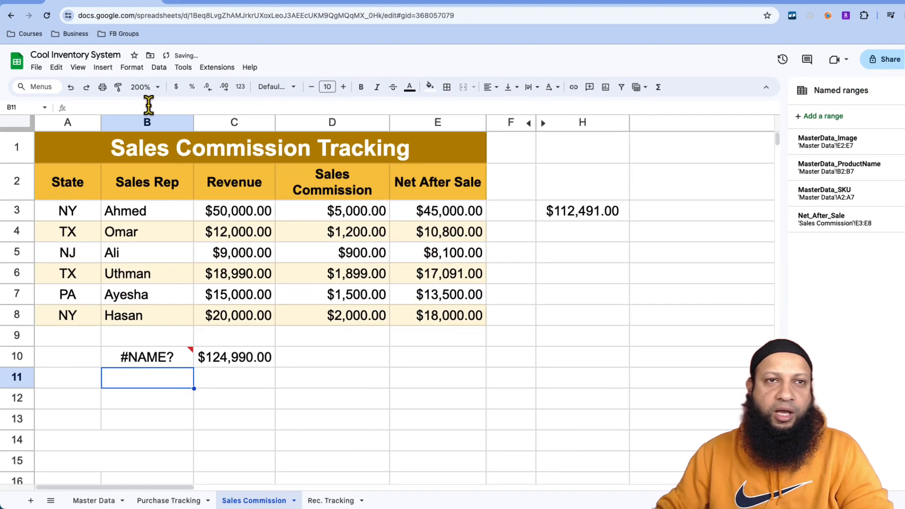
Step: Put the quotation marks back around the text in B10 so the formula reads =CONCAT("Total ",C2)
left_click(159, 360)
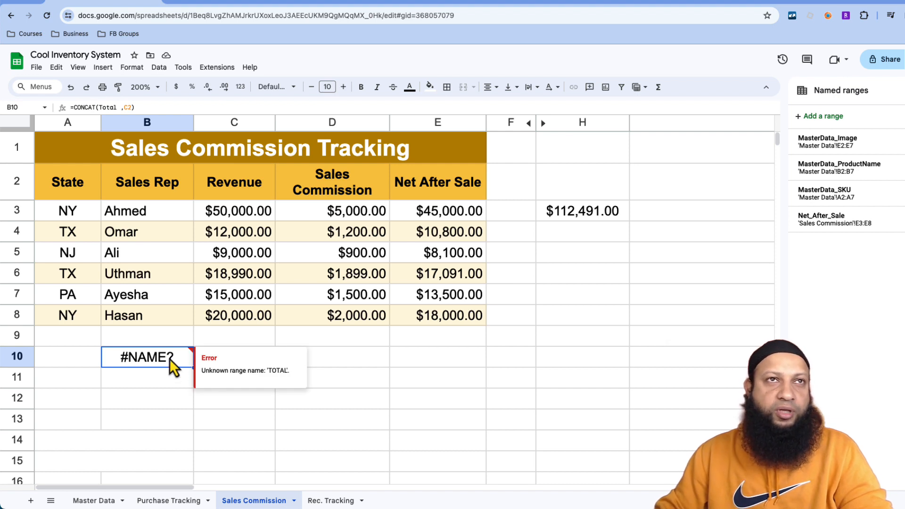
left_click(98, 107)
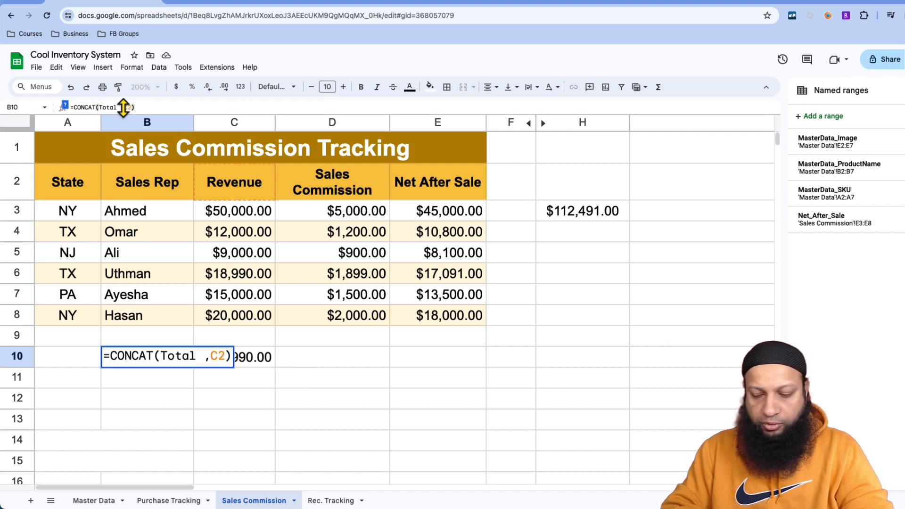
type("\"")
left_click(123, 108)
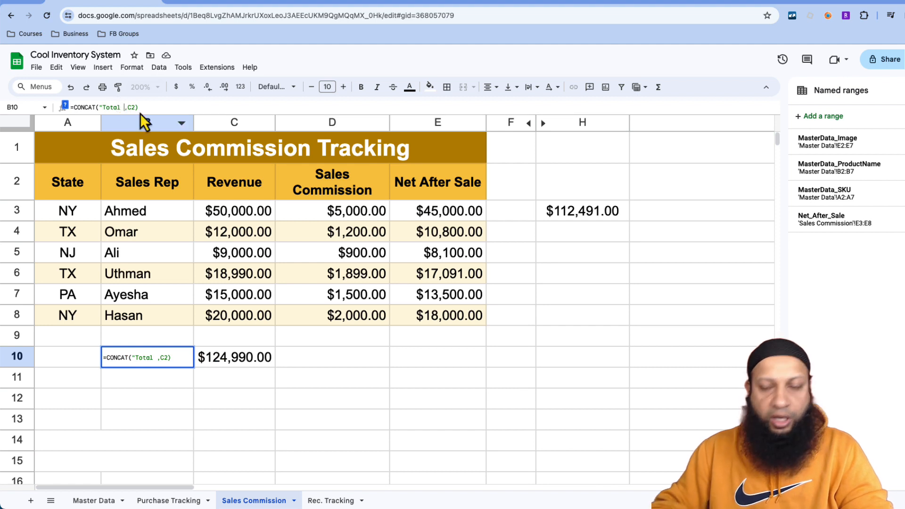
type("\"")
key("Return")
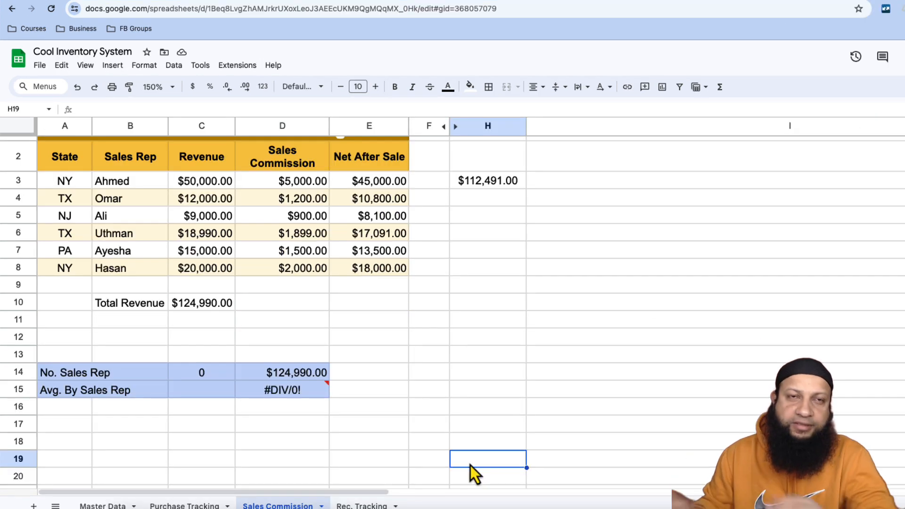
Step: Examine the error in D15, its formula, and the cells D14 and C14 that it refers to
mouse_move(325, 389)
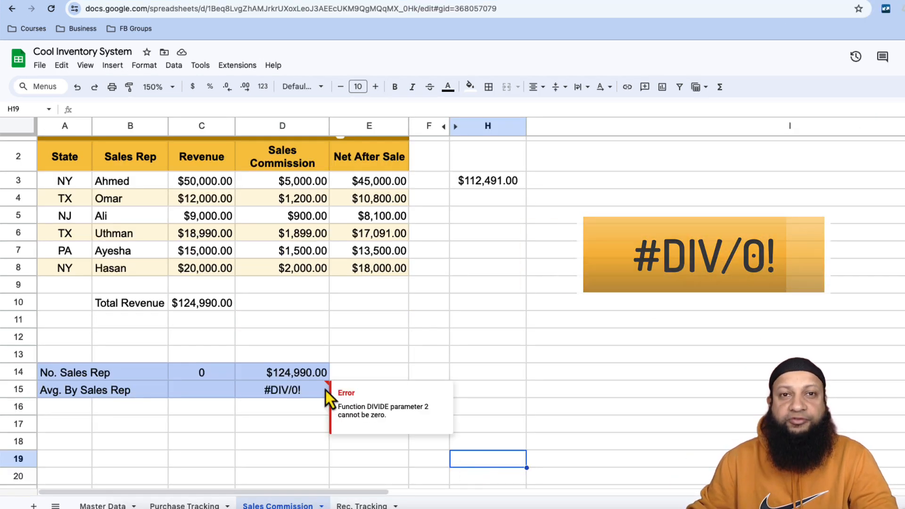
left_click(292, 393)
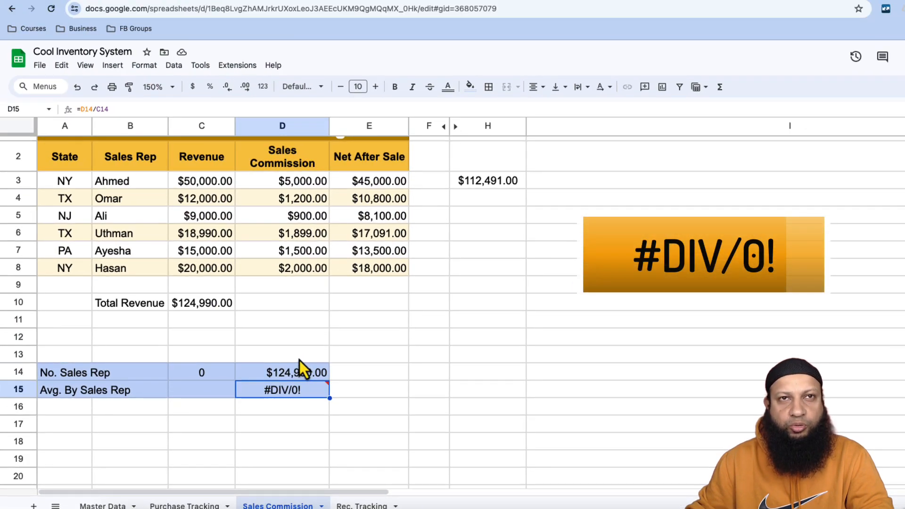
mouse_move(285, 396)
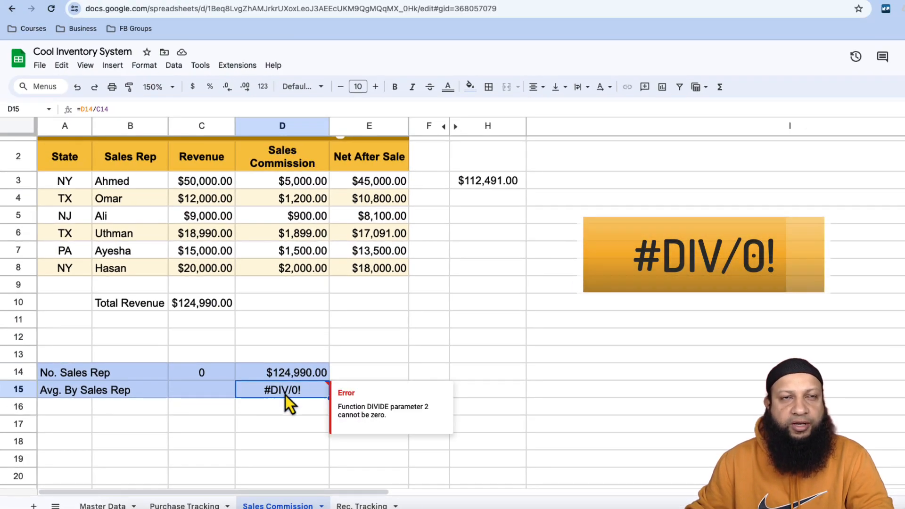
left_click(205, 375)
left_click(278, 391)
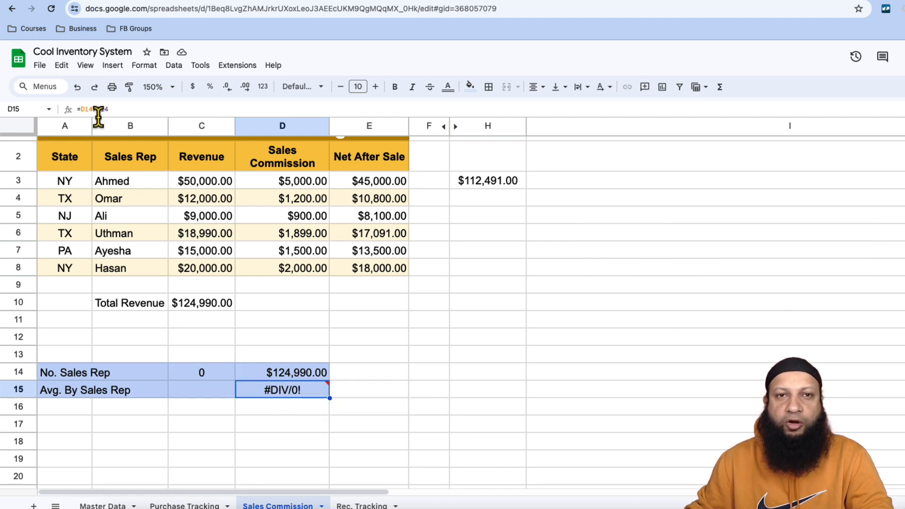
left_click(302, 375)
left_click(214, 372)
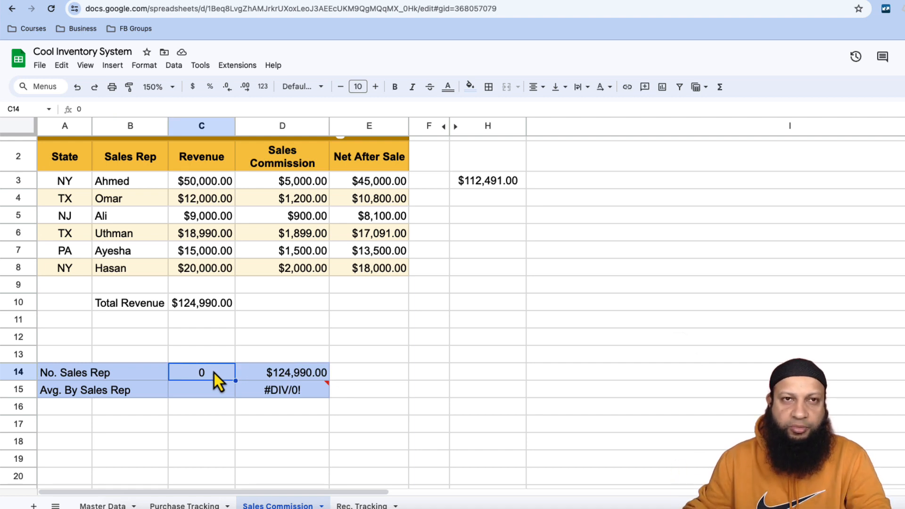
left_click(280, 394)
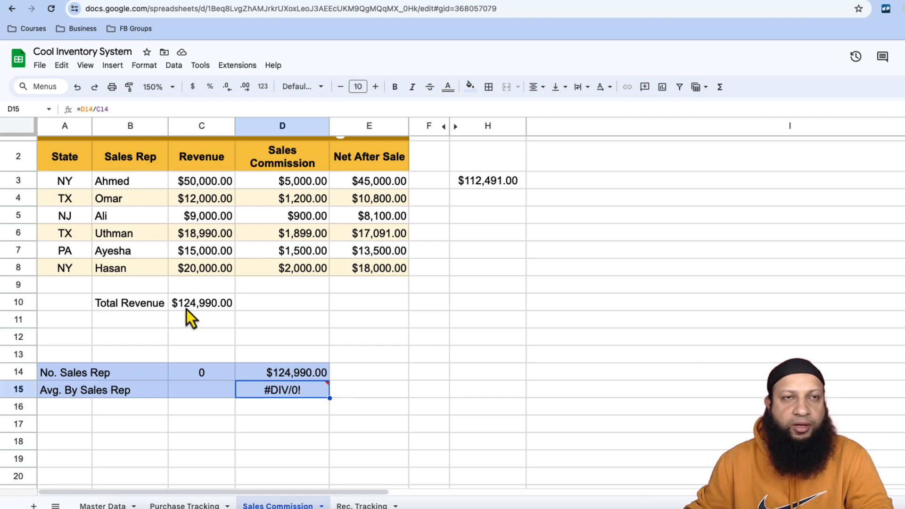
Step: Set the number of sales reps in C14 to 6 and check the average in D15
left_click(219, 376)
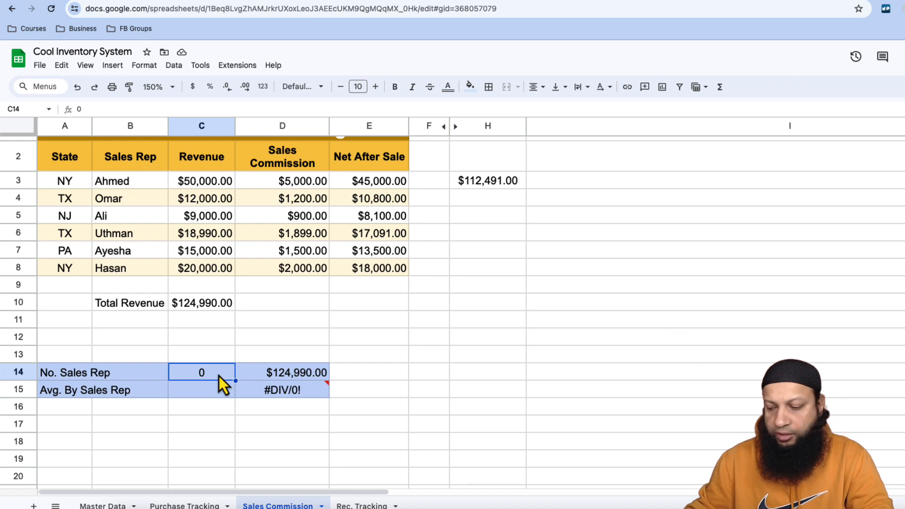
type("6")
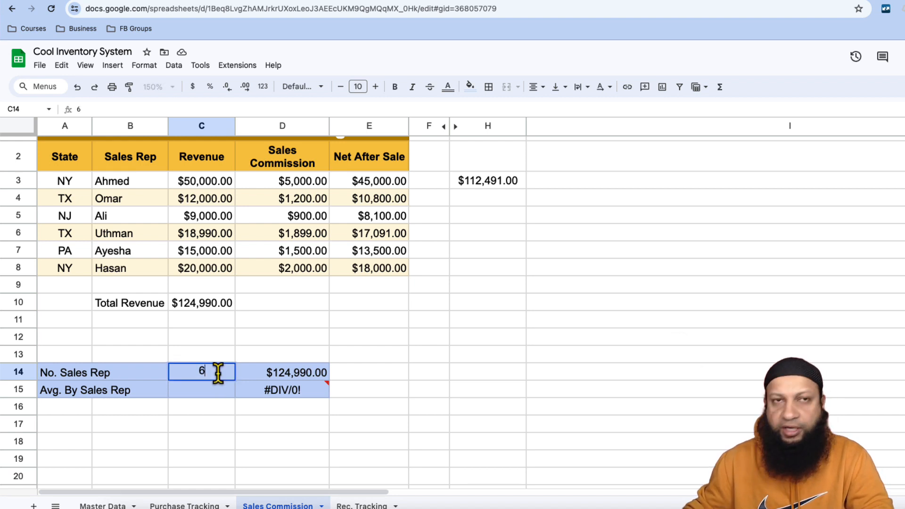
key("Return")
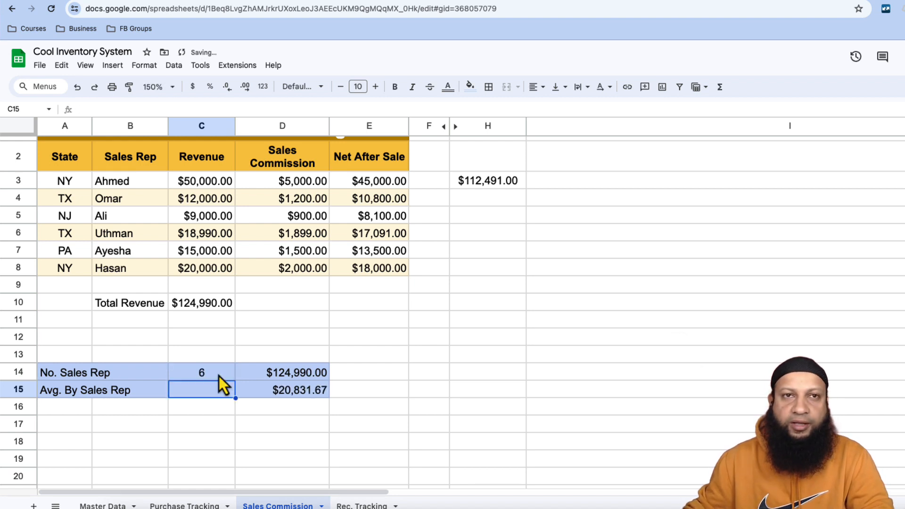
left_click(299, 394)
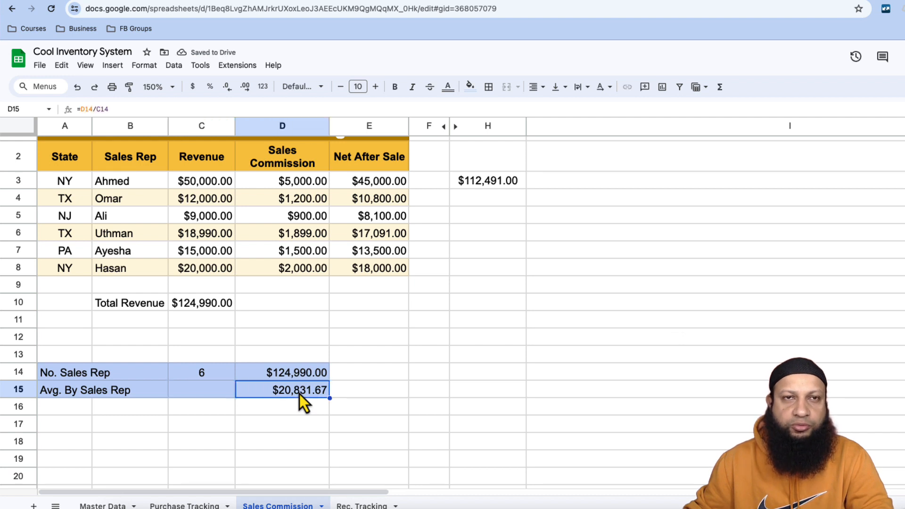
left_click(368, 320)
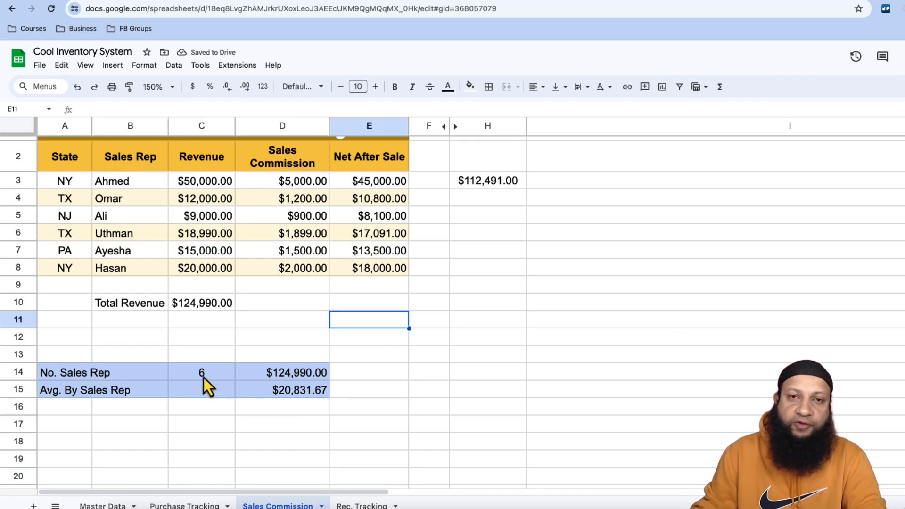
Step: Replace the fixed number of sales reps in C14 with the formula =COUNTA(B3:B9)
left_click(204, 378)
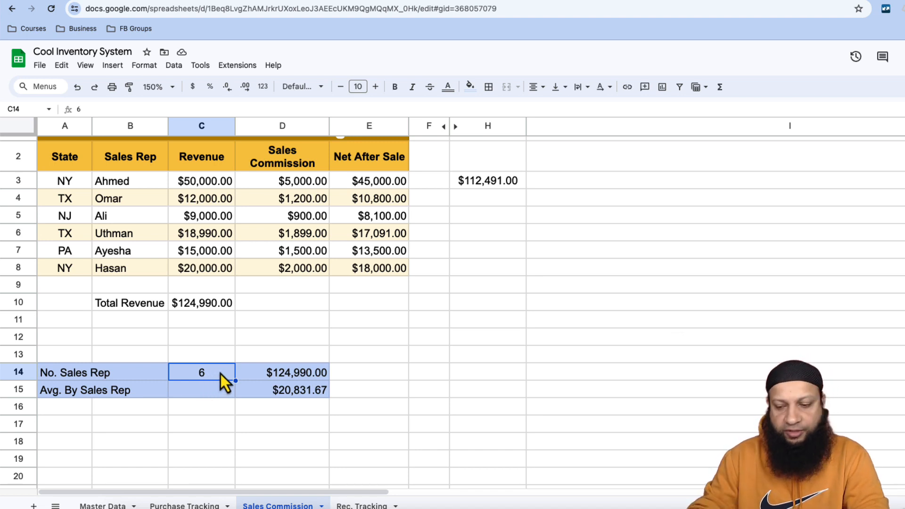
key("Delete")
type("=CO")
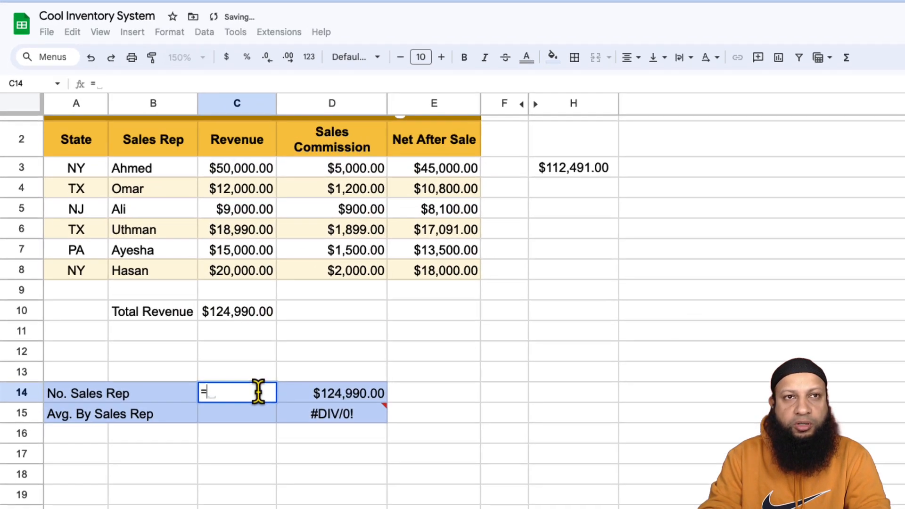
type("UNT")
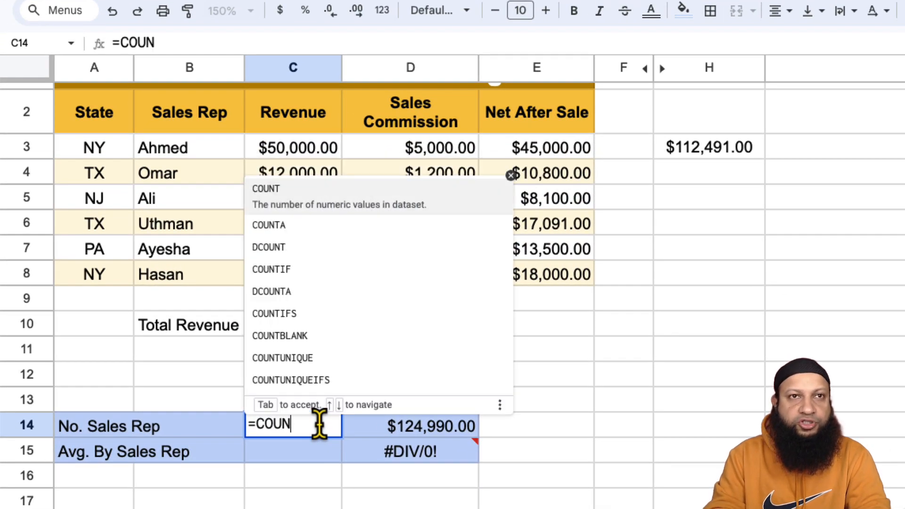
key("Down")
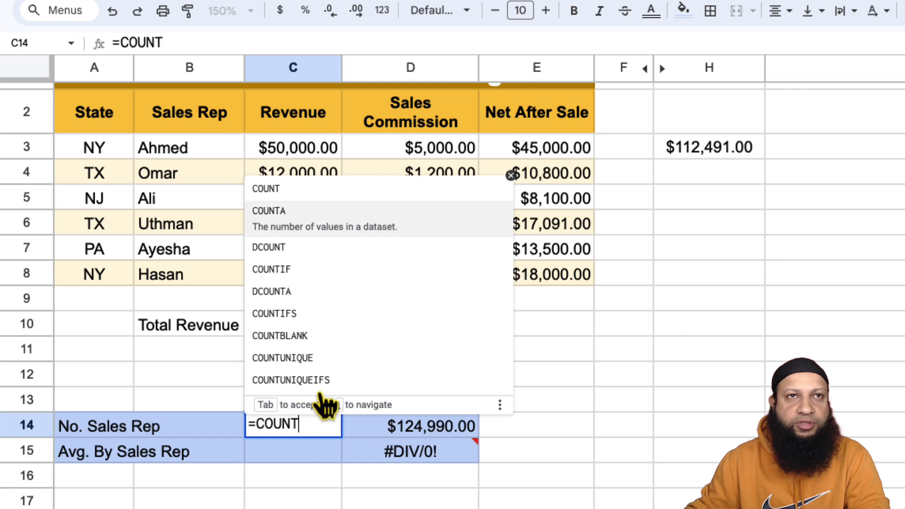
left_click(319, 224)
left_click_drag(183, 155, 200, 299)
type(")")
key("Return")
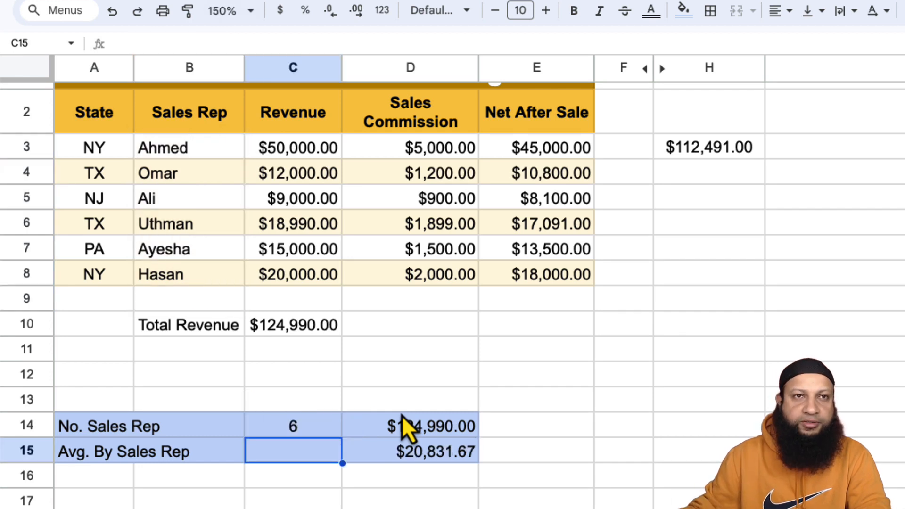
left_click(304, 433)
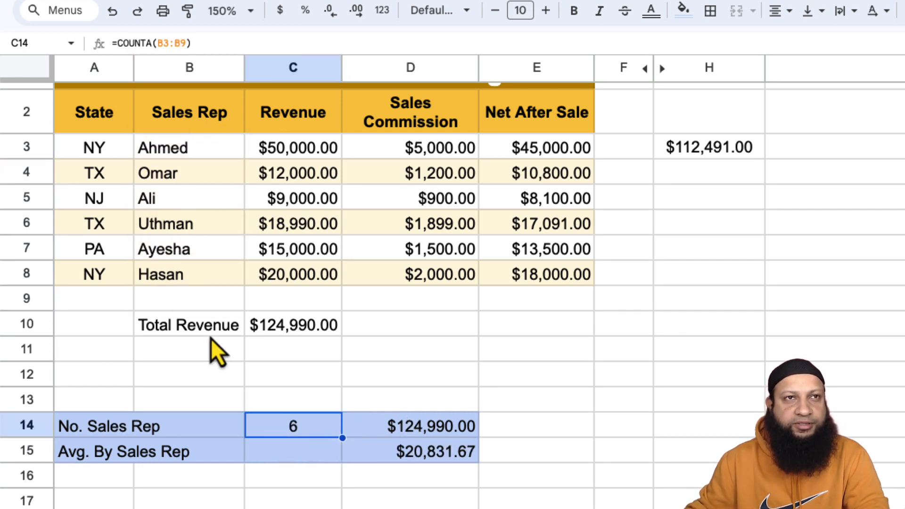
Step: Test the rep count by entering an extra sales rep's name in B9 and clearing it again
left_click(172, 299)
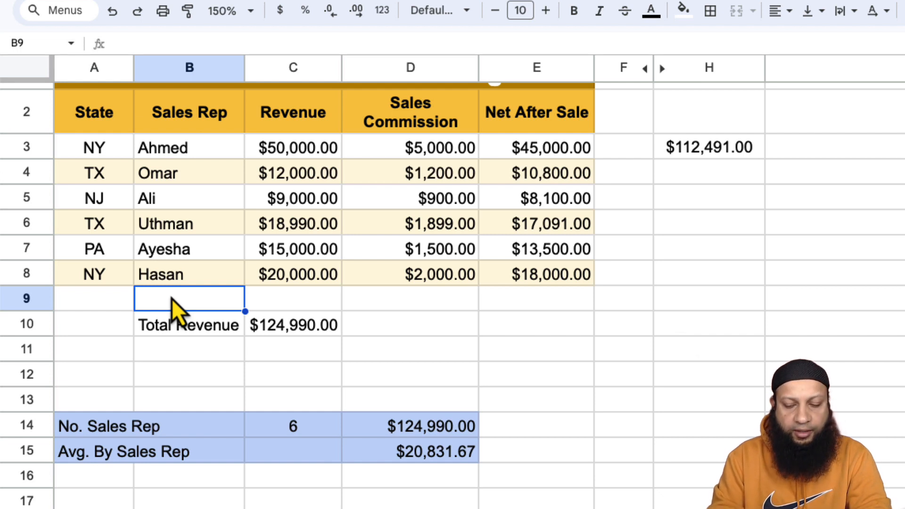
type("Abu")
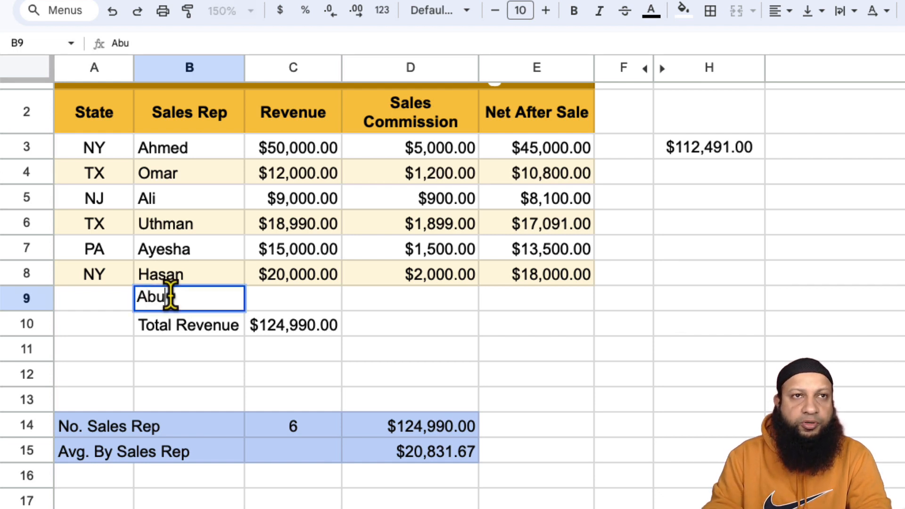
key("Return")
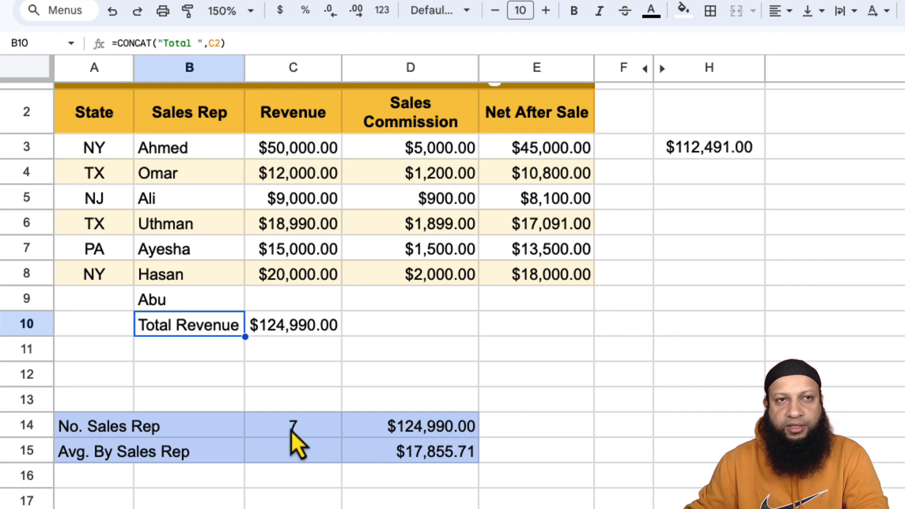
left_click(206, 309)
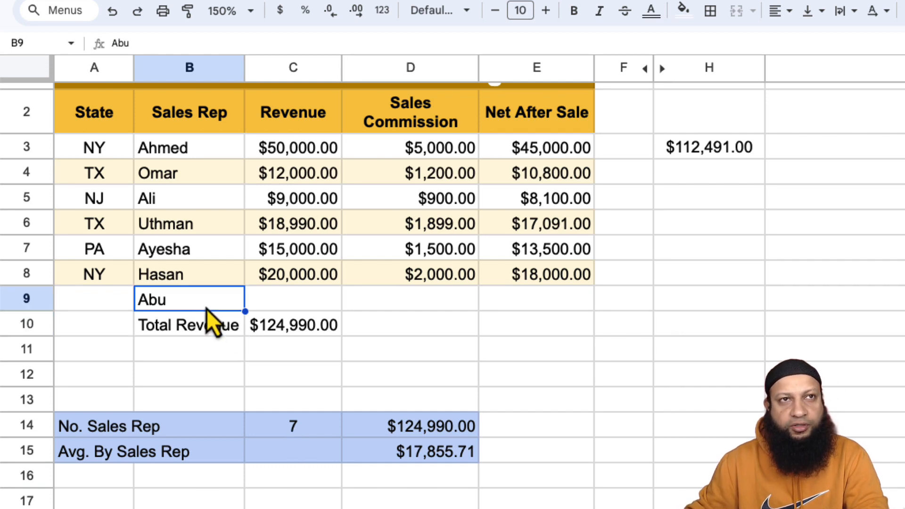
key("Delete")
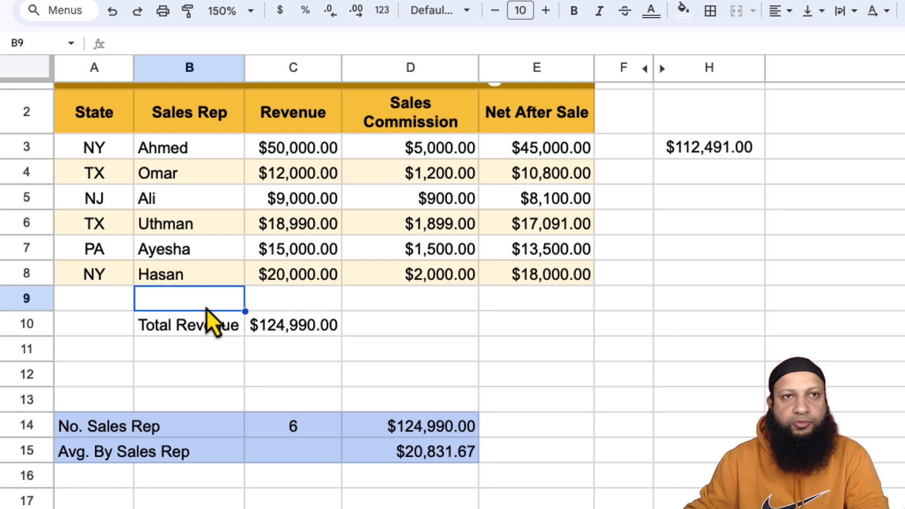
left_click(313, 429)
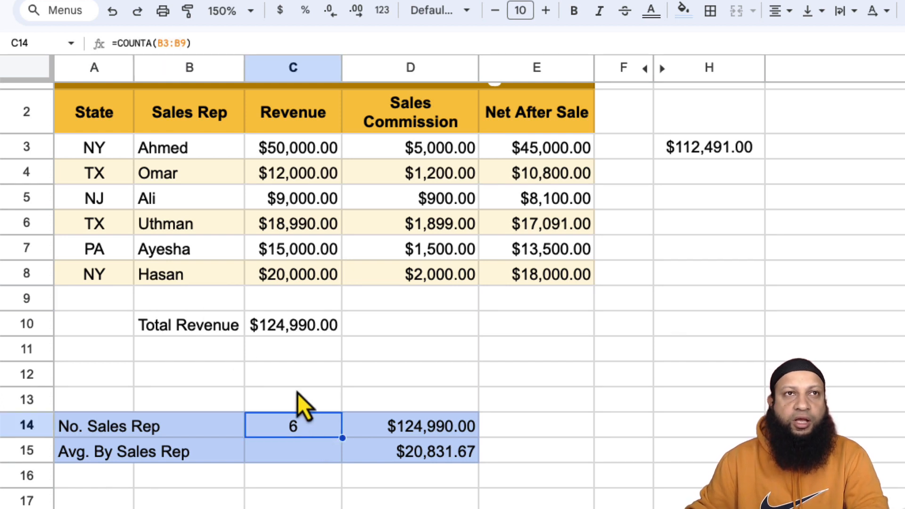
Step: Clear all the sales rep names from B3 to B8, and inspect the count in C14 and the average in D15
left_click(192, 152)
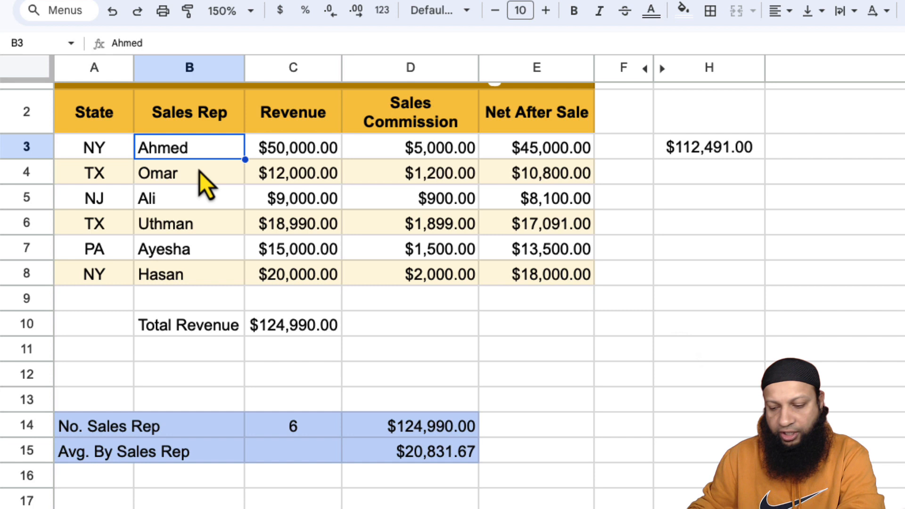
key("Delete")
key("Down")
key("Delete")
key("Down")
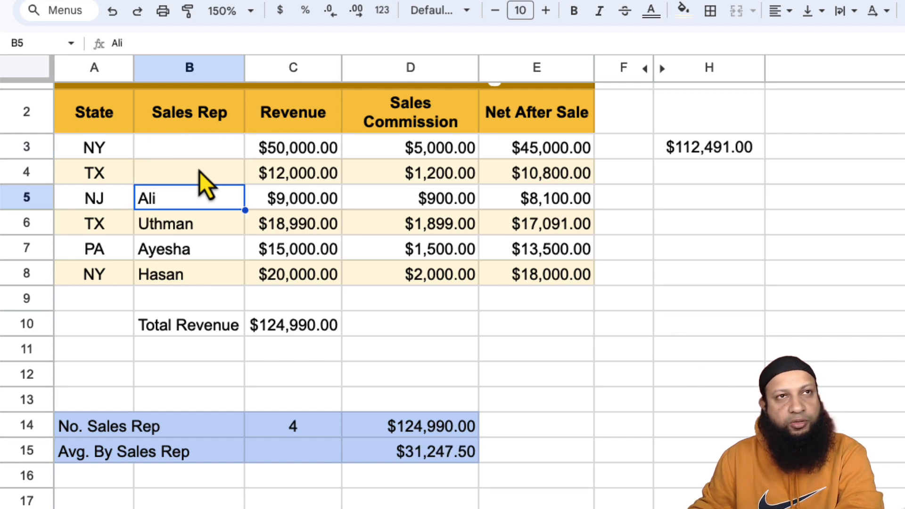
key("Delete")
key("Down")
key("Delete")
key("Down")
key("Delete")
key("Down")
key("Delete")
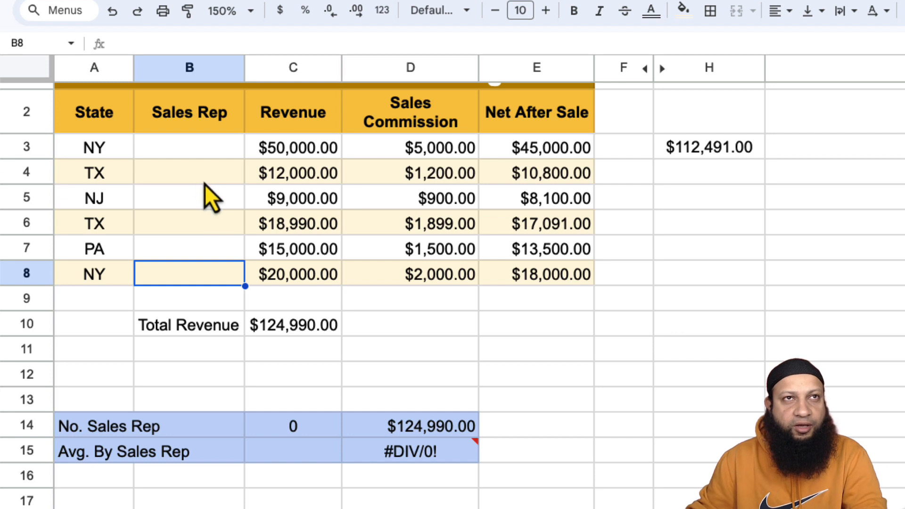
left_click(306, 431)
mouse_move(437, 451)
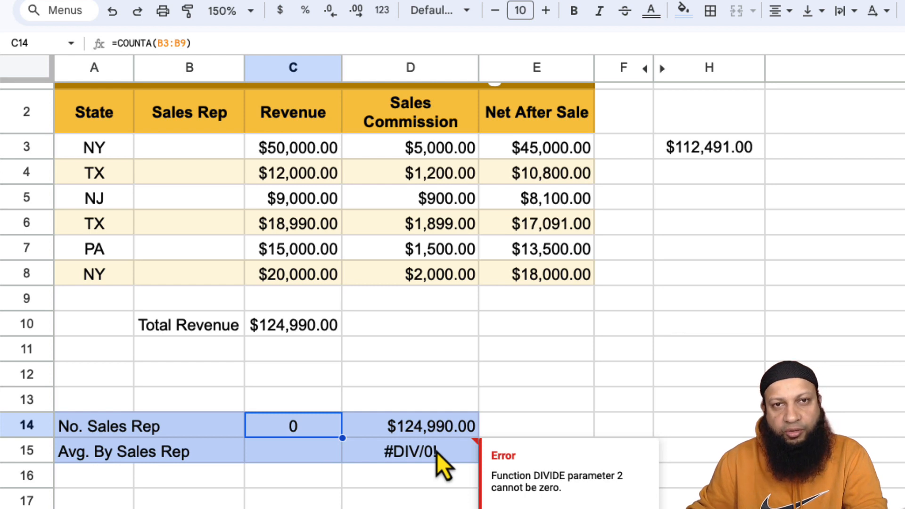
Step: Test the average in D15 by entering a sales rep's name in B3 and clearing it again
left_click(442, 466)
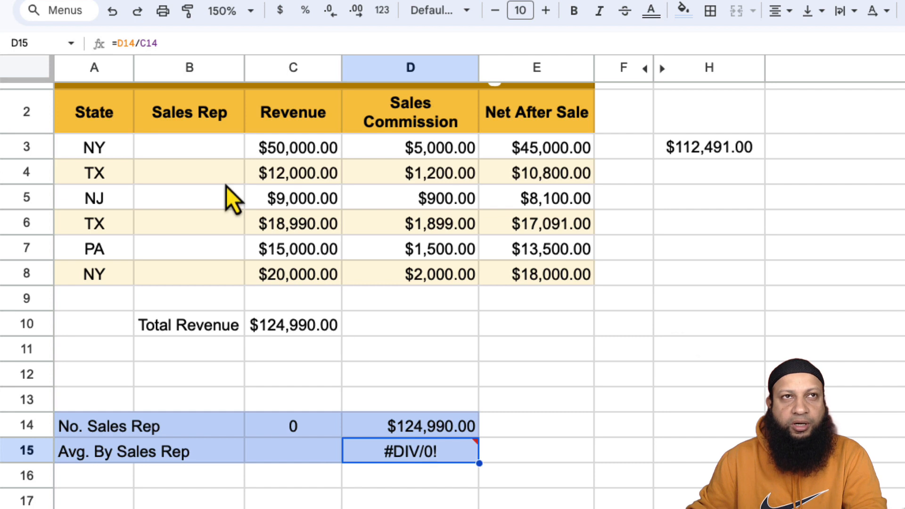
left_click(196, 148)
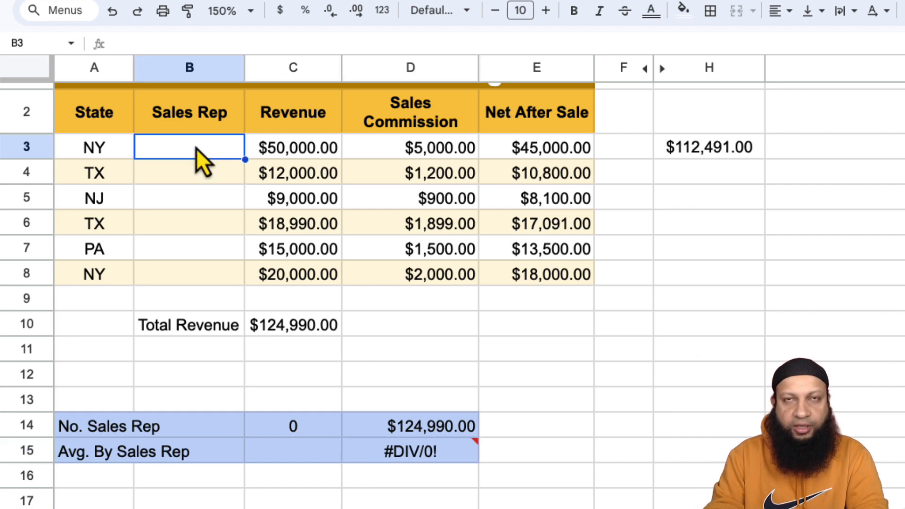
type("Ali")
key("Return")
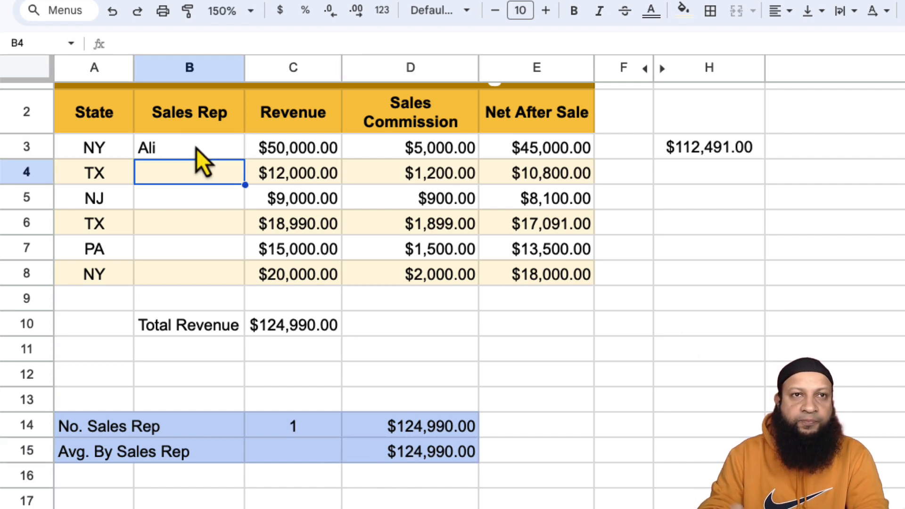
left_click(199, 150)
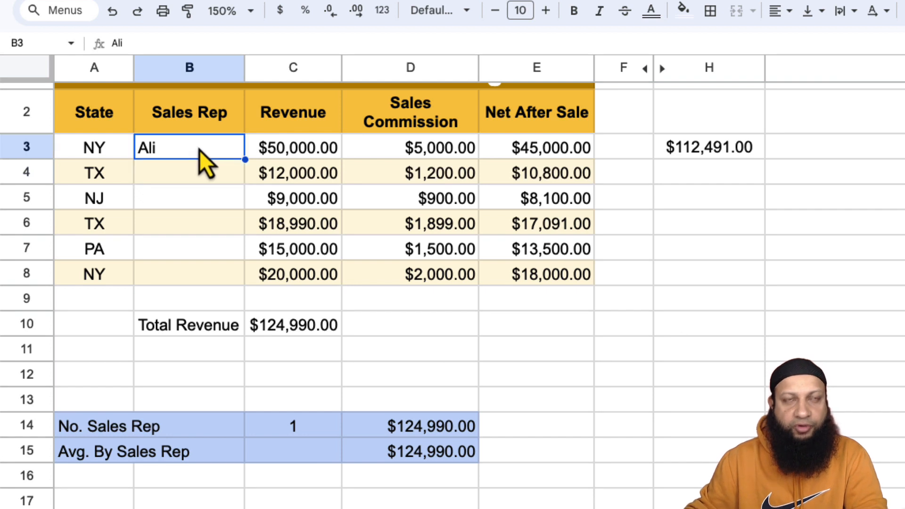
key("Delete")
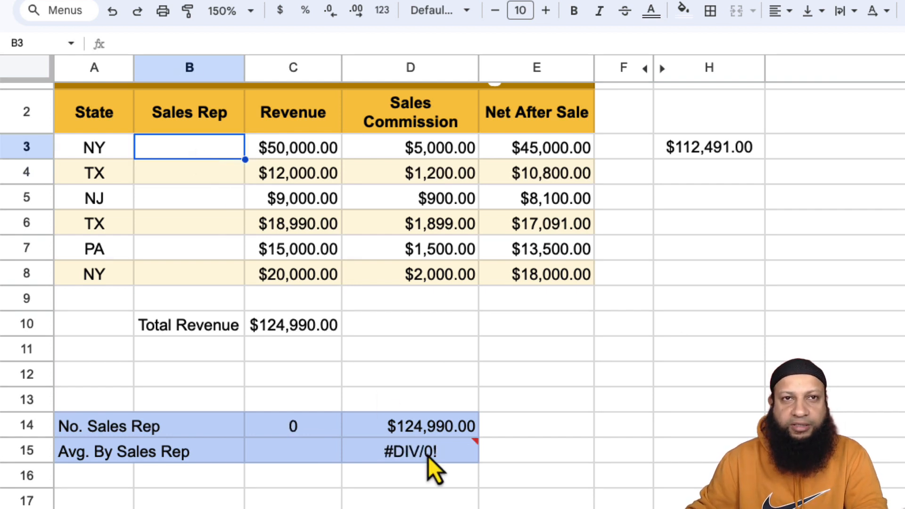
Step: Change the formula in D15 to =IFERROR(D14/C14,"There is No Sales Rep as of Now")
mouse_move(428, 457)
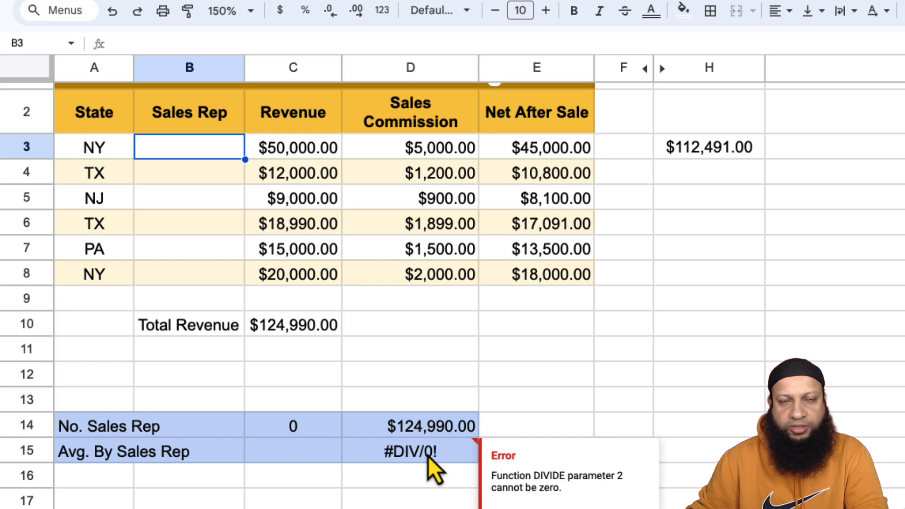
left_click(428, 457)
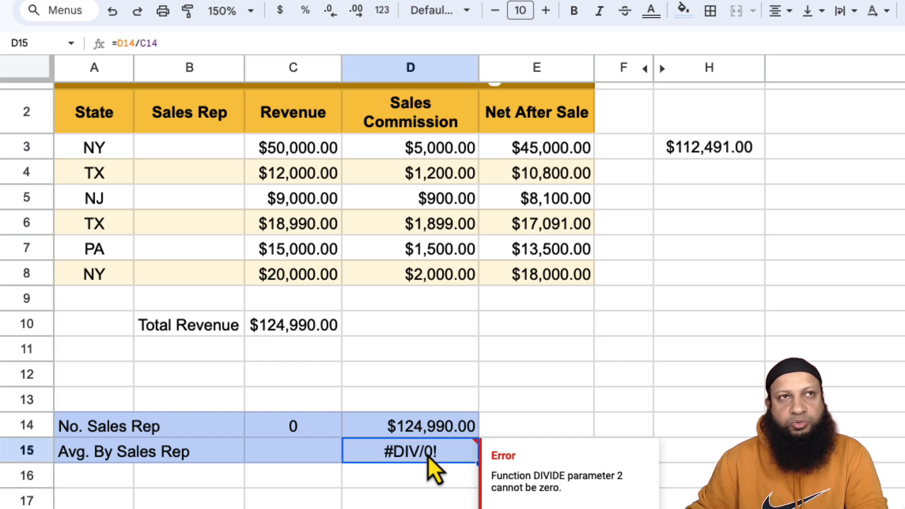
left_click(118, 43)
type("IFERROR")
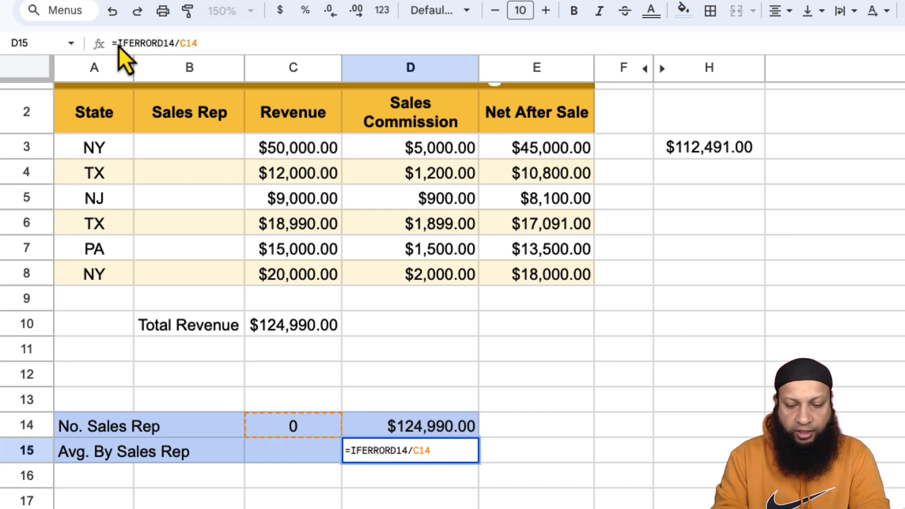
type("(")
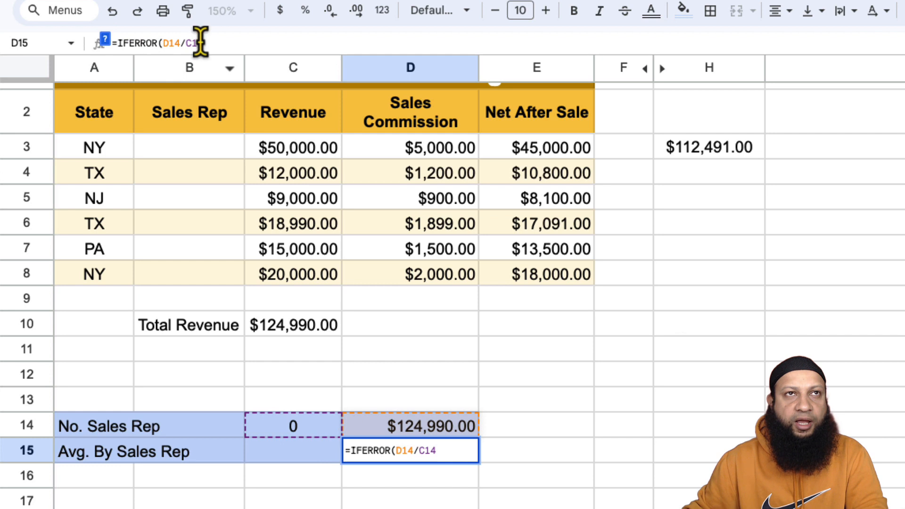
left_click(219, 43)
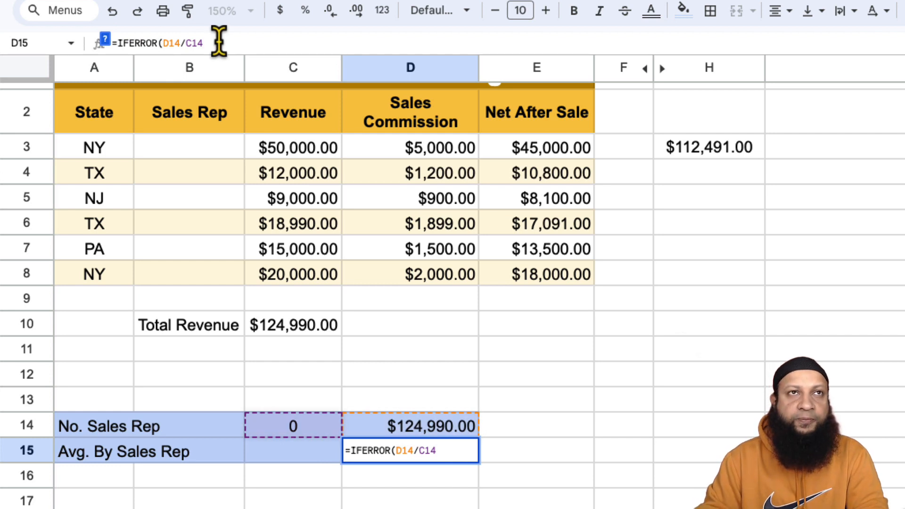
type(",")
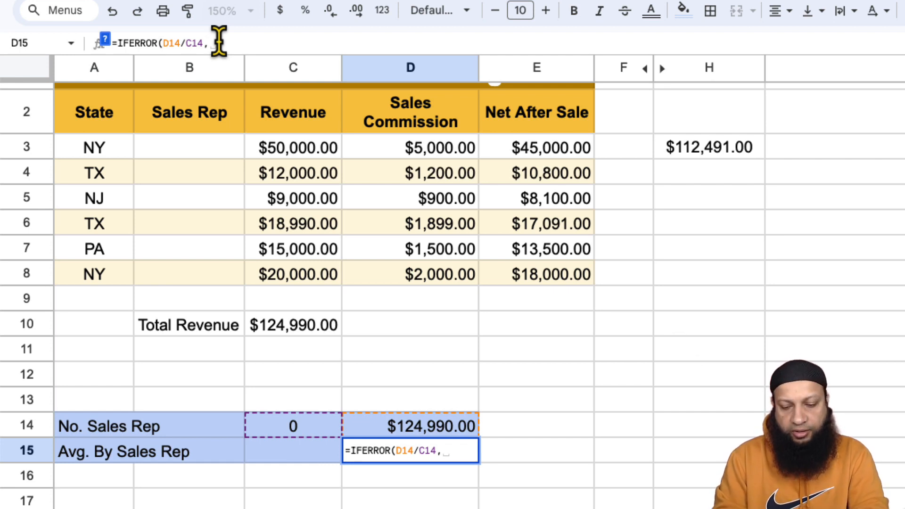
type("\"")
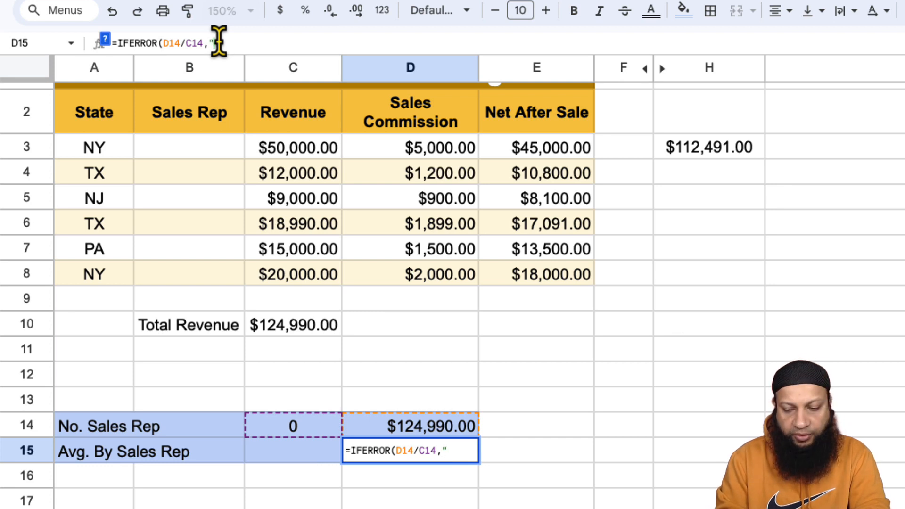
type("Ther")
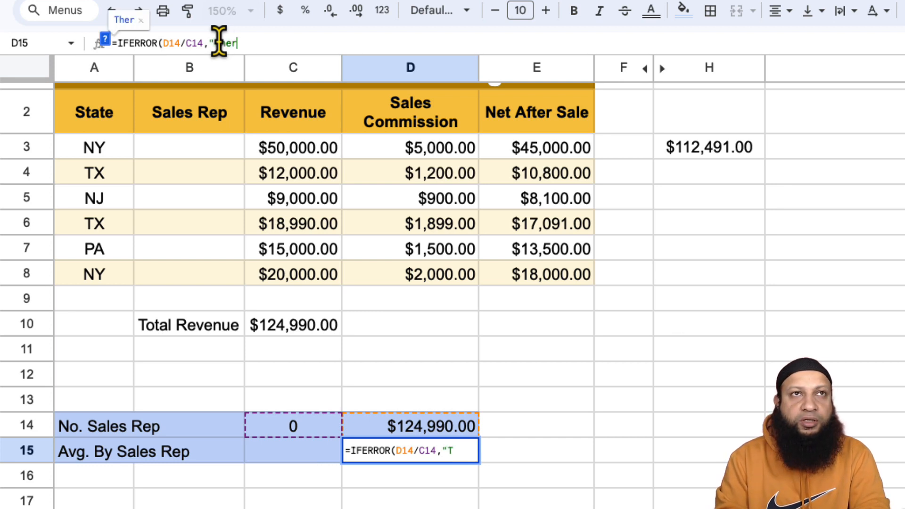
type("e is ")
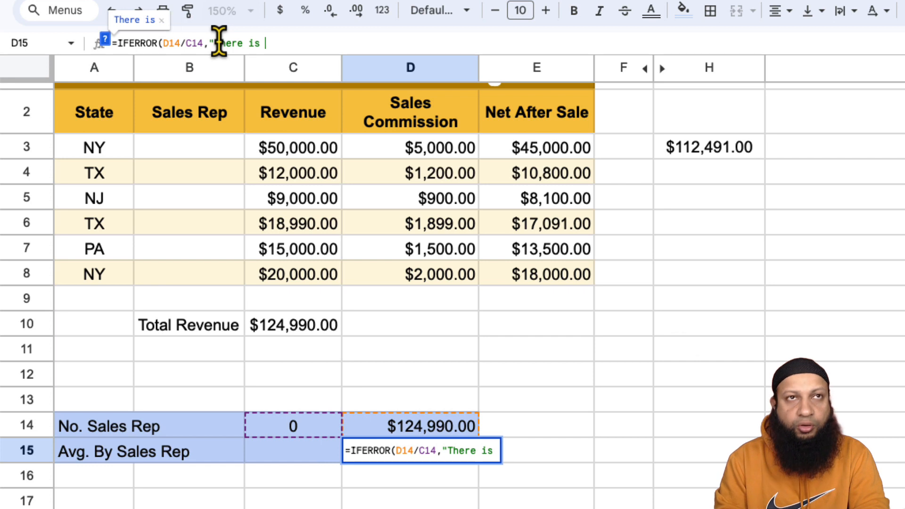
type("No Sales")
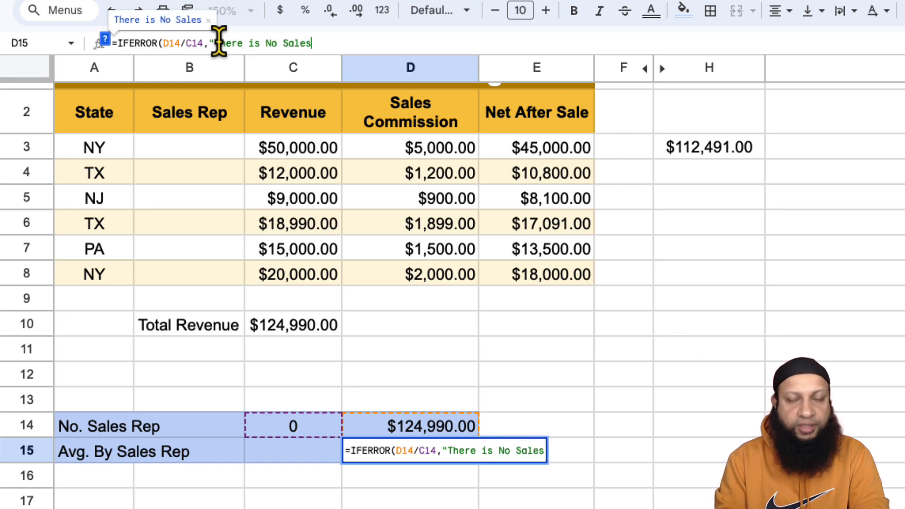
type(" Rep ")
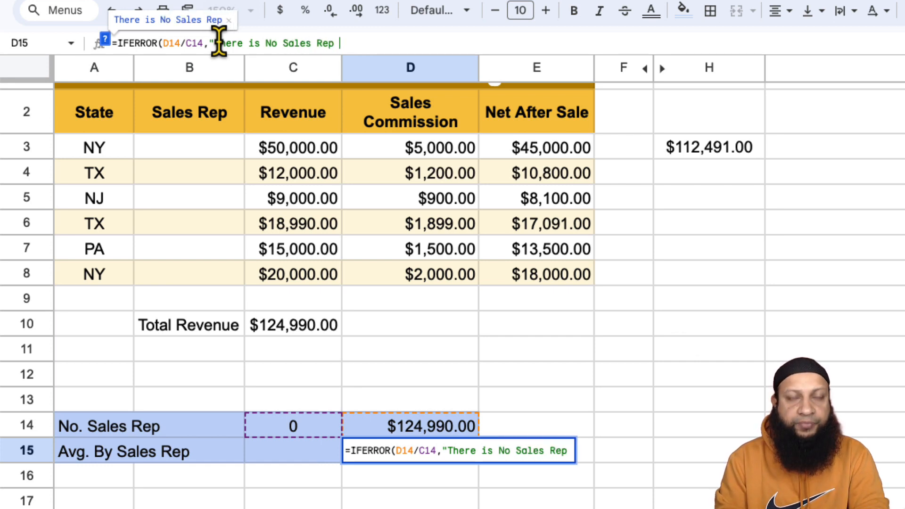
type("as of Now")
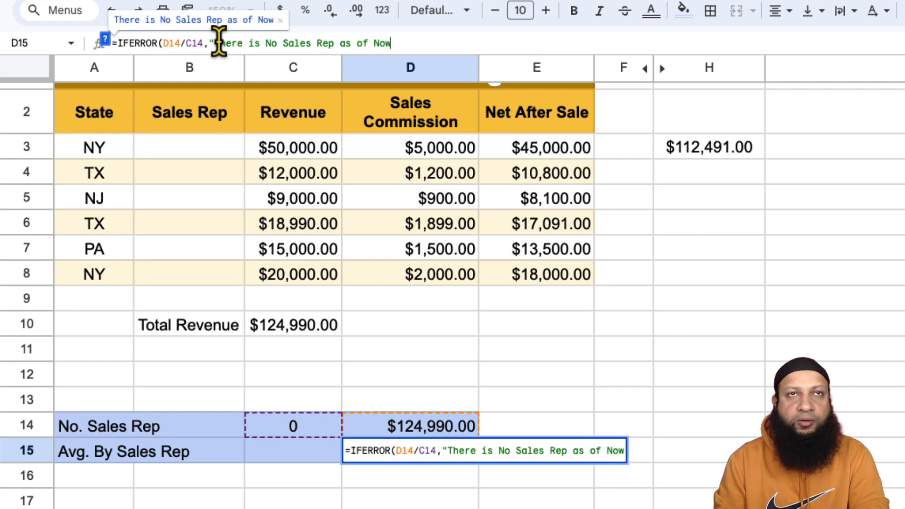
type("\")")
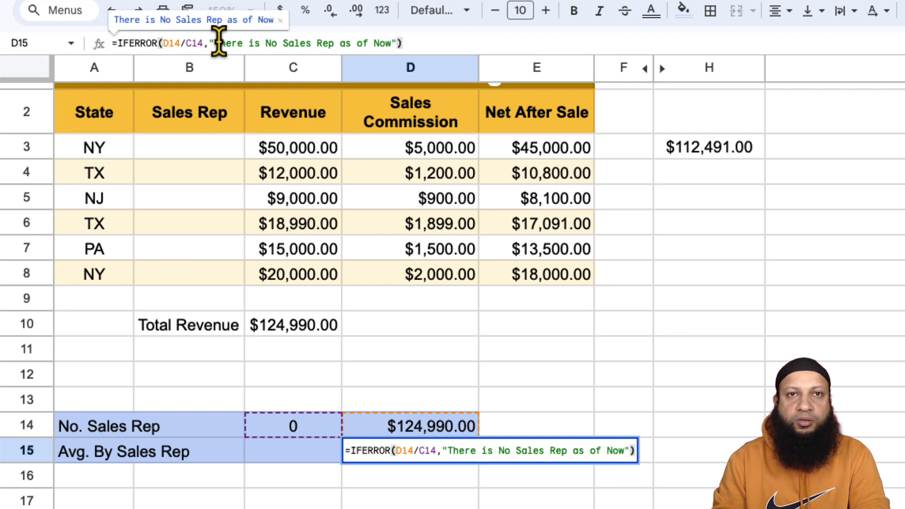
key("Return")
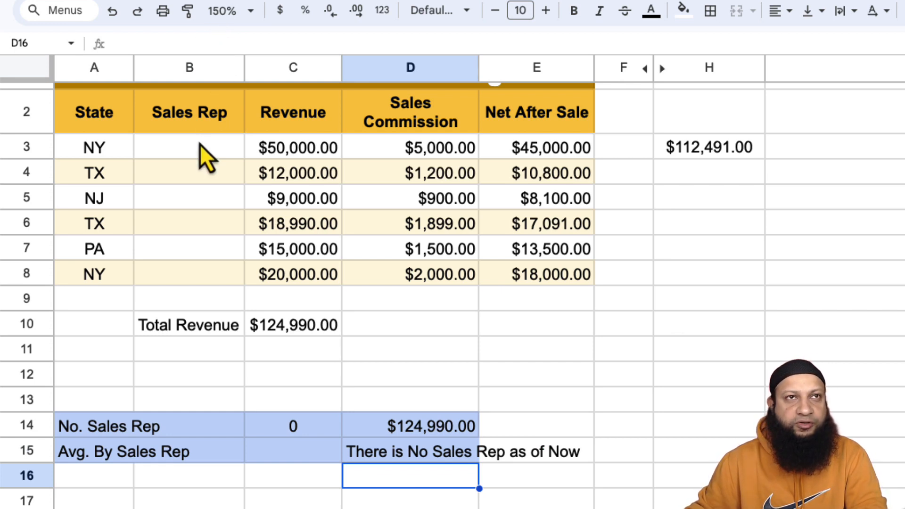
Step: Enter a sales rep's first name in B3 to test the IFERROR formula
left_click(206, 158)
type("Ai")
key("BackSpace")
key("BackSpace")
type("Ahmed")
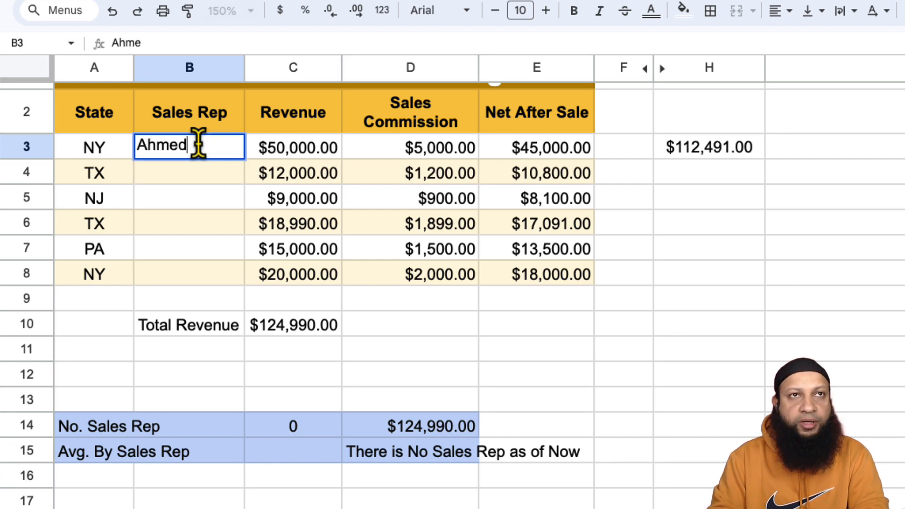
key("Return")
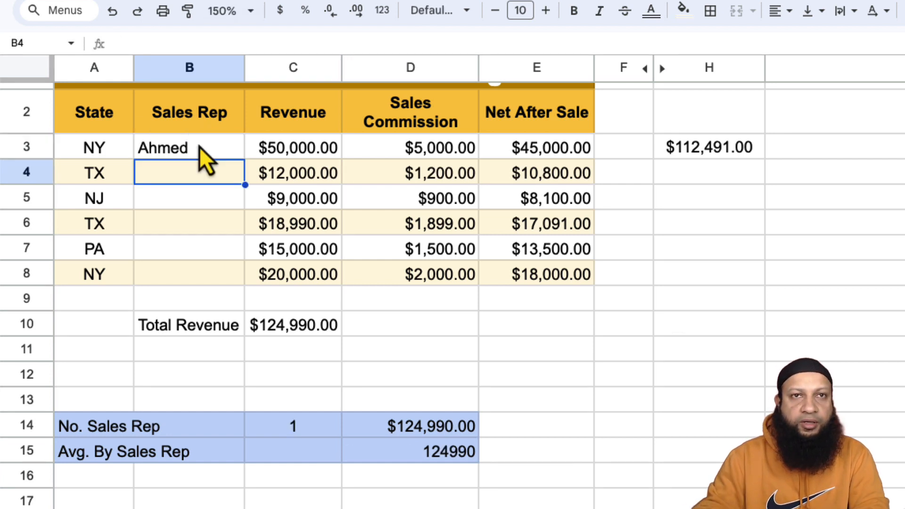
Step: Format the average in D15 as currency and enter a second sales rep's name in B4
left_click(452, 459)
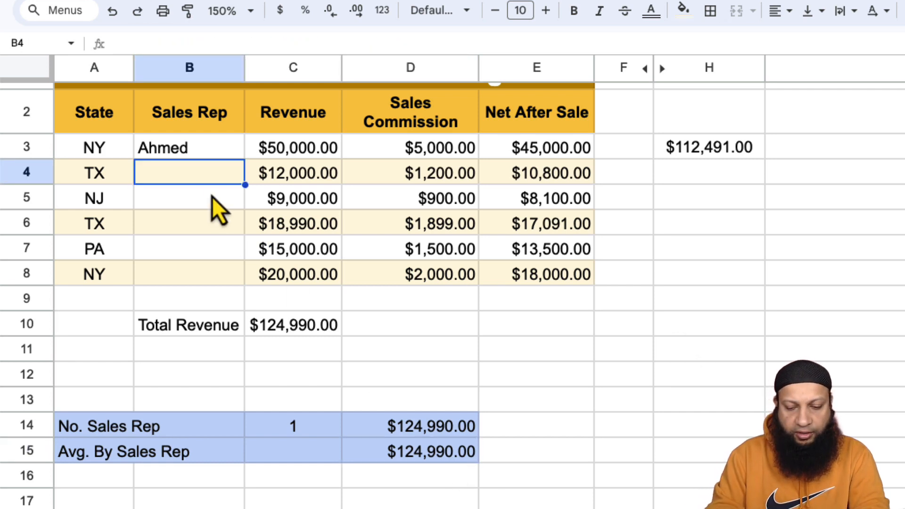
type("Ali")
key("Return")
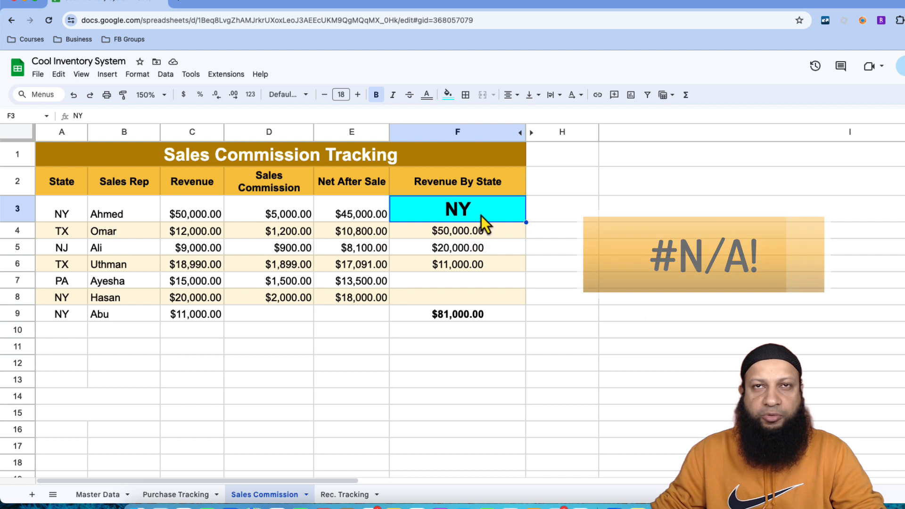
Step: Set the state in F3 to TX and compare the filtered revenues with the TX rows 4 and 6
type("TX")
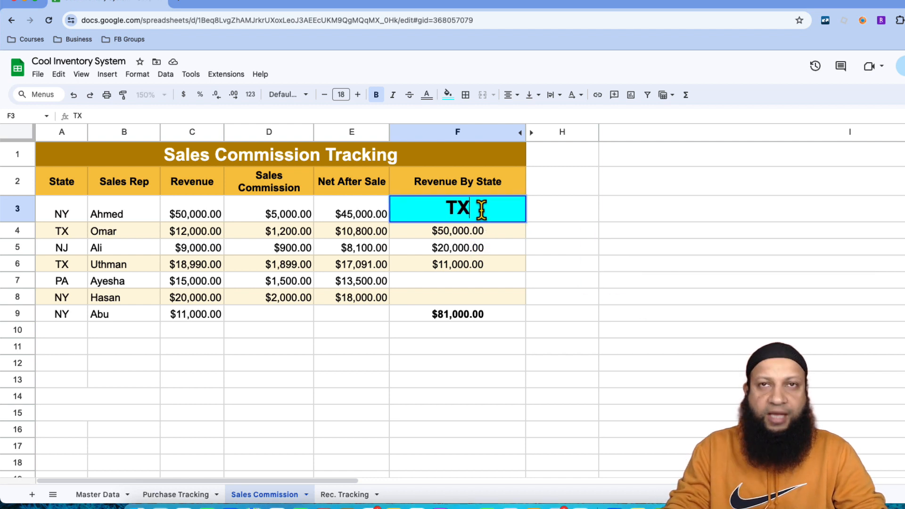
key("Return")
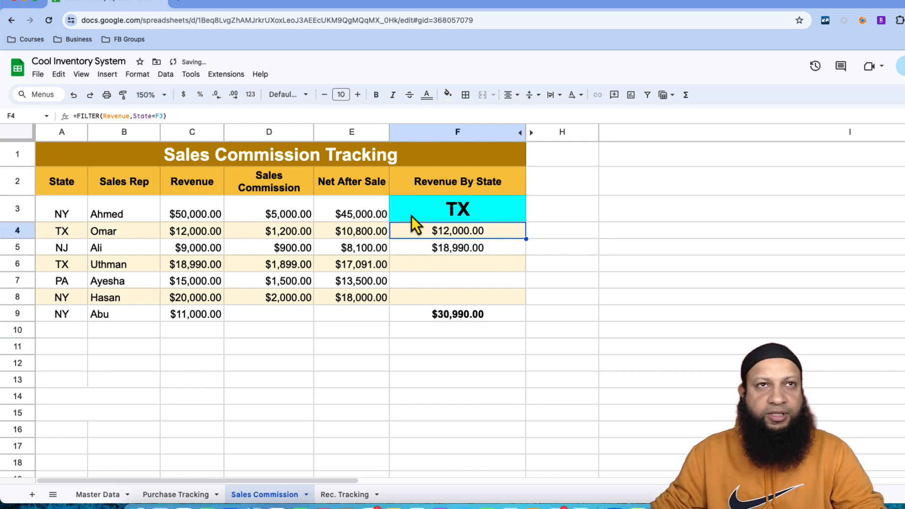
left_click(69, 236)
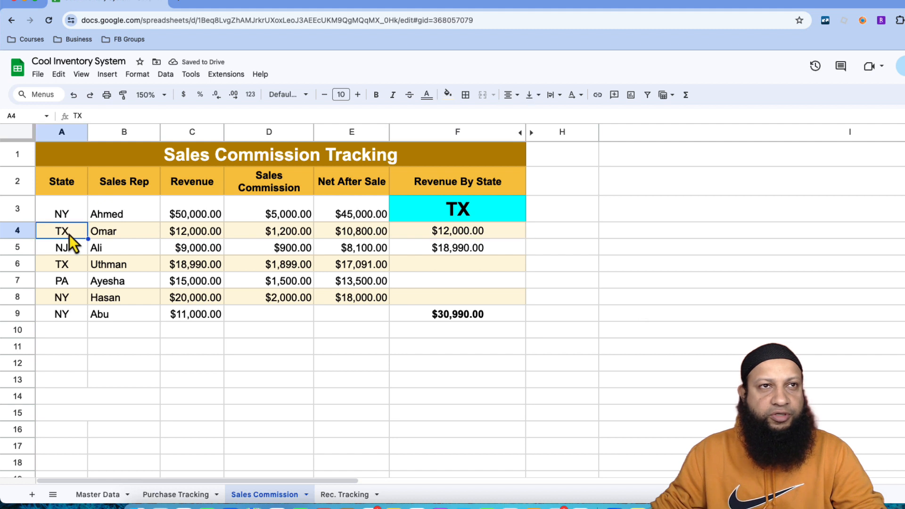
left_click(66, 268)
left_click(205, 235)
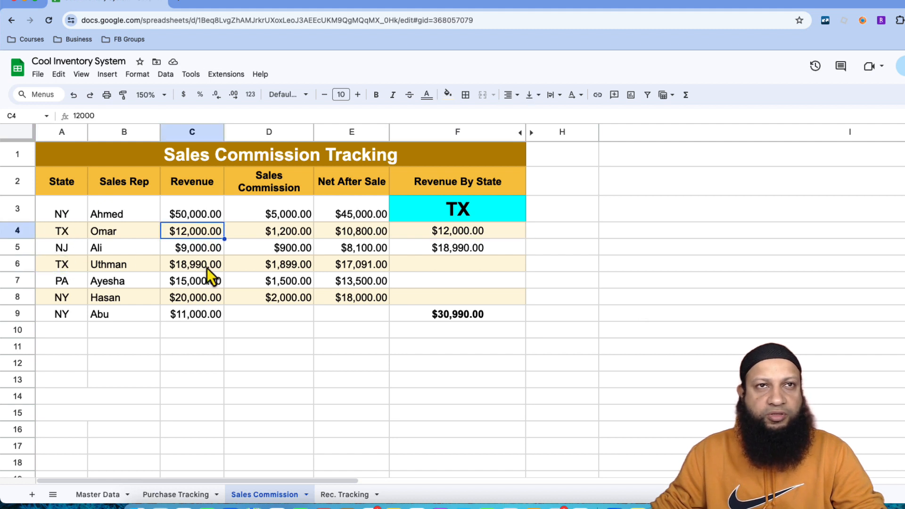
left_click(207, 266)
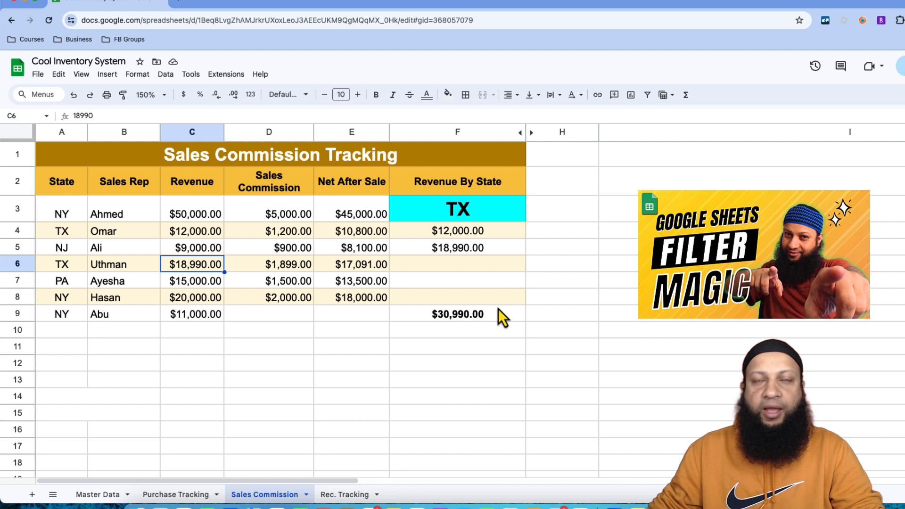
Step: Set the state in F3 to FL, a state missing from the State column
left_click(476, 215)
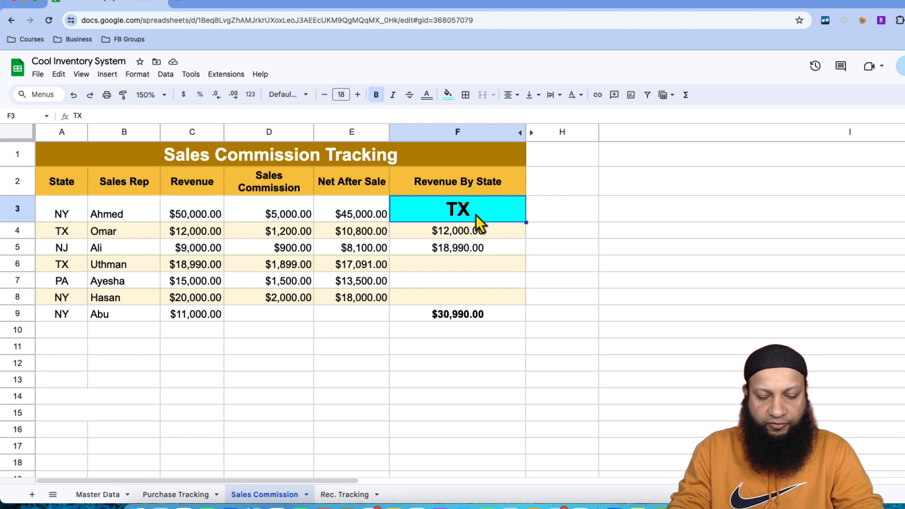
type("FL")
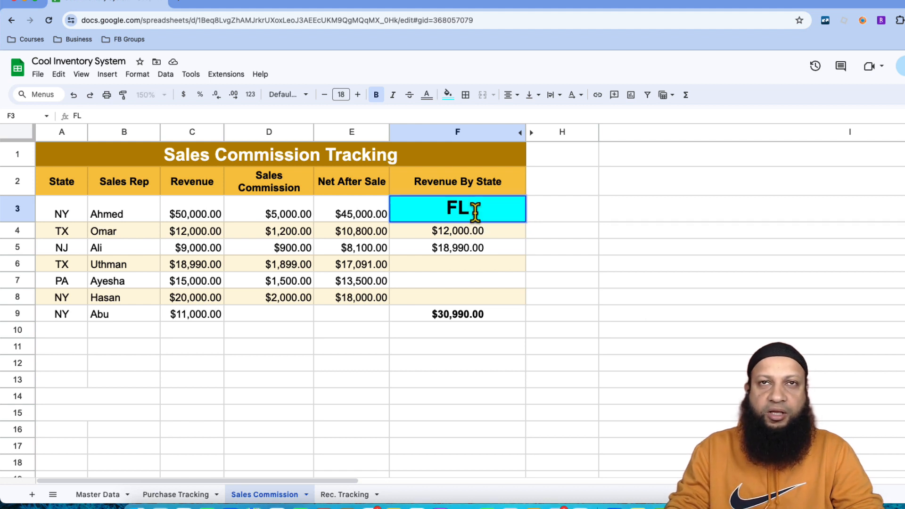
key("Return")
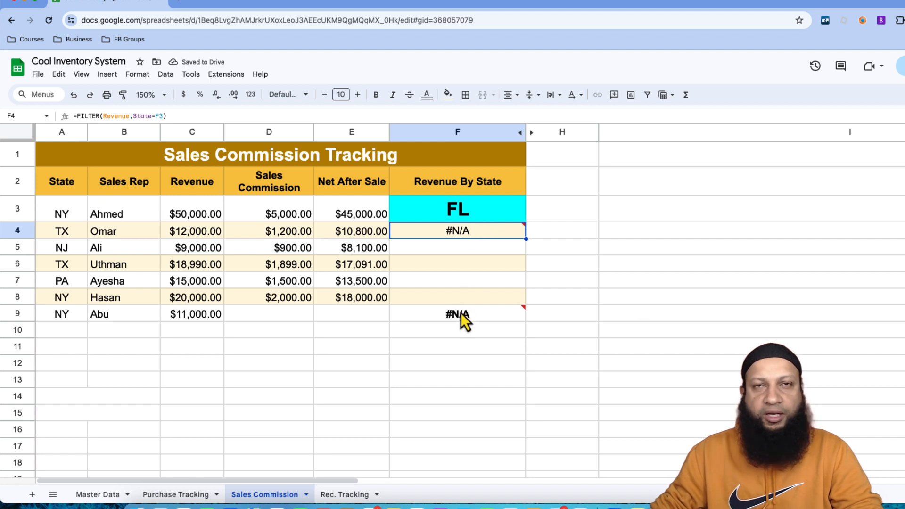
Step: Wrap the SUM(F4:F8) total in F9 in IFNA with the fallback text "The State Does Not Exist"
mouse_move(460, 313)
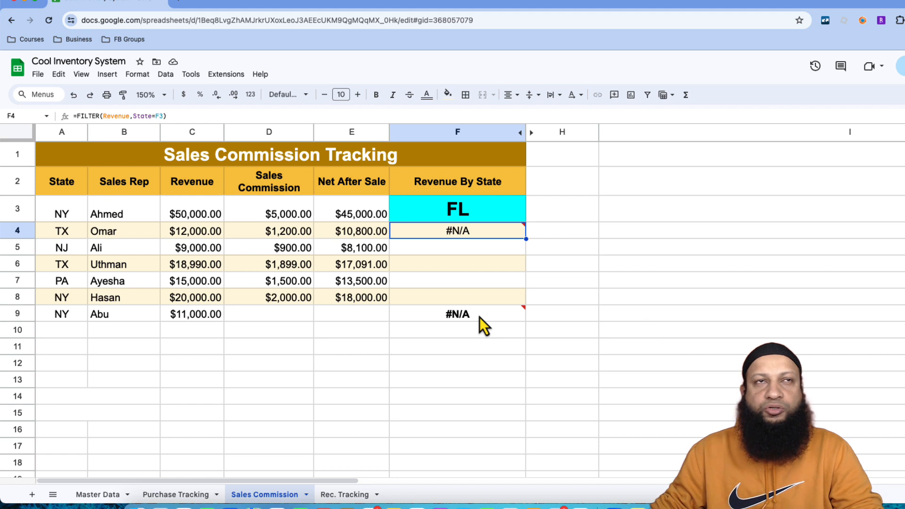
left_click(470, 319)
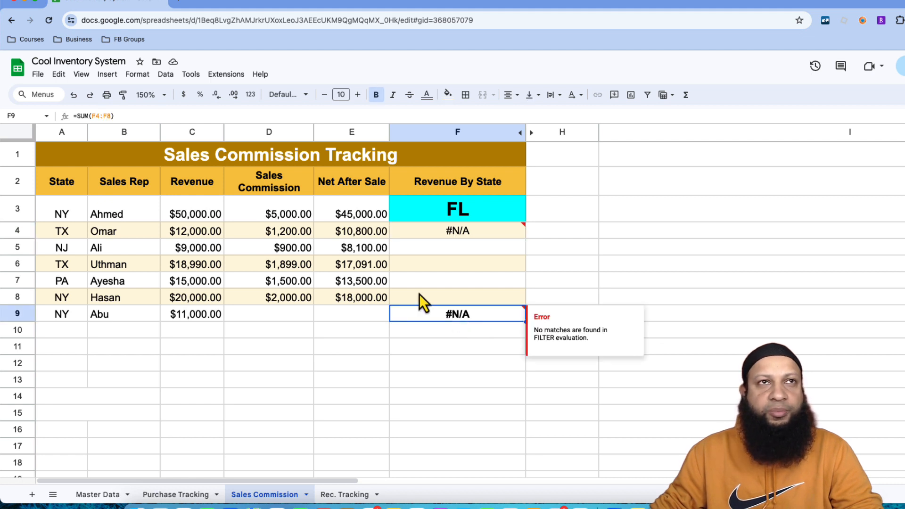
left_click(78, 119)
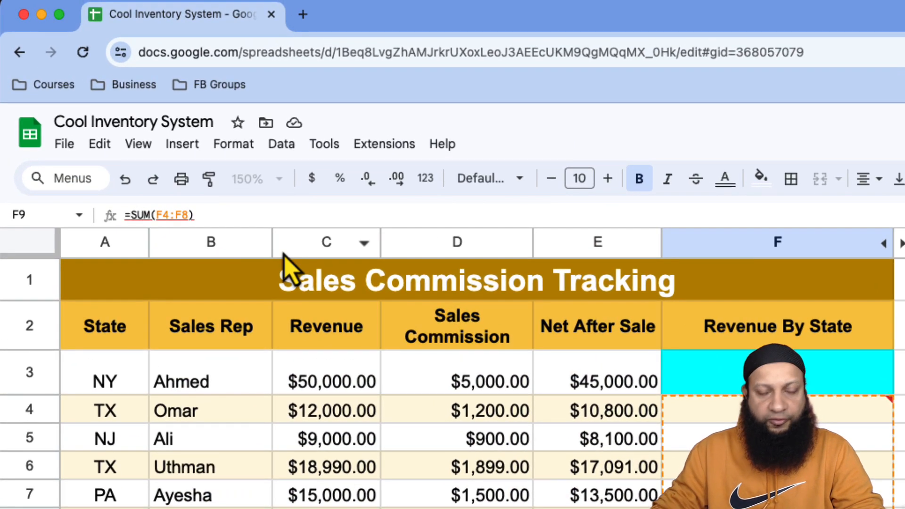
type("IFNA")
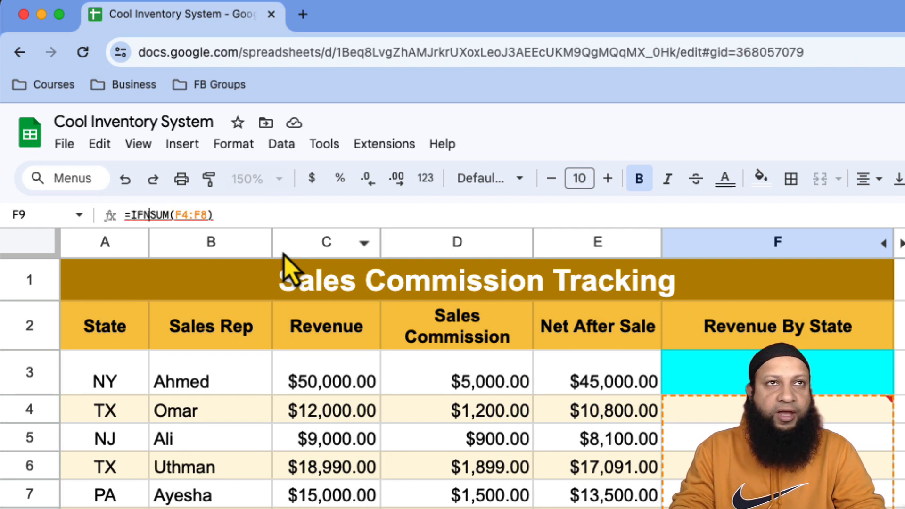
type("(")
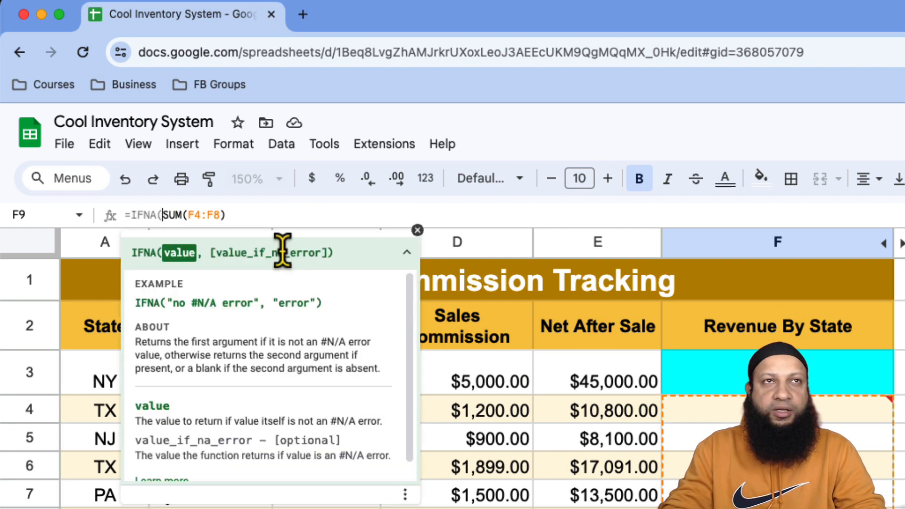
left_click(241, 212)
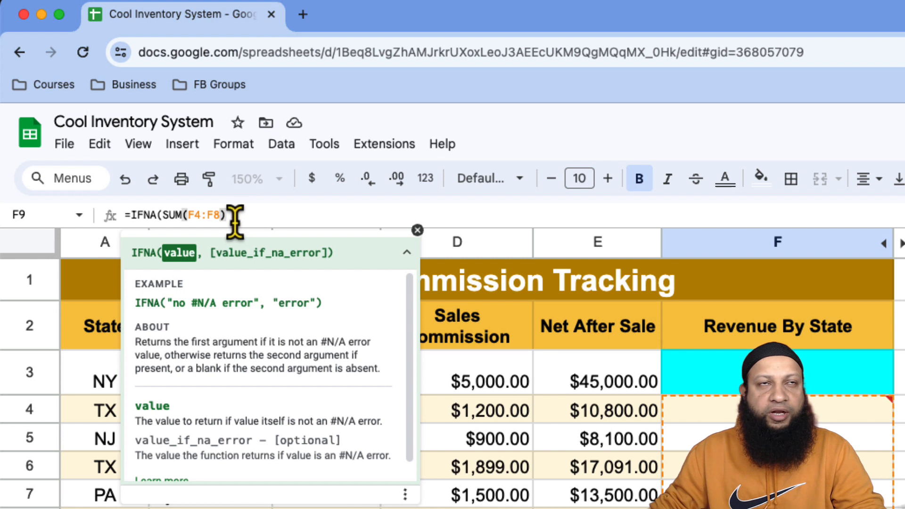
type(",")
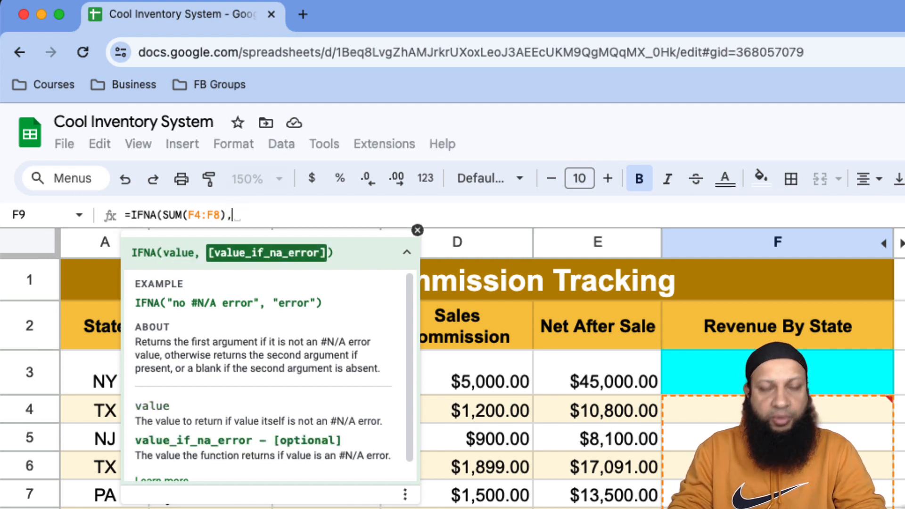
type("\"")
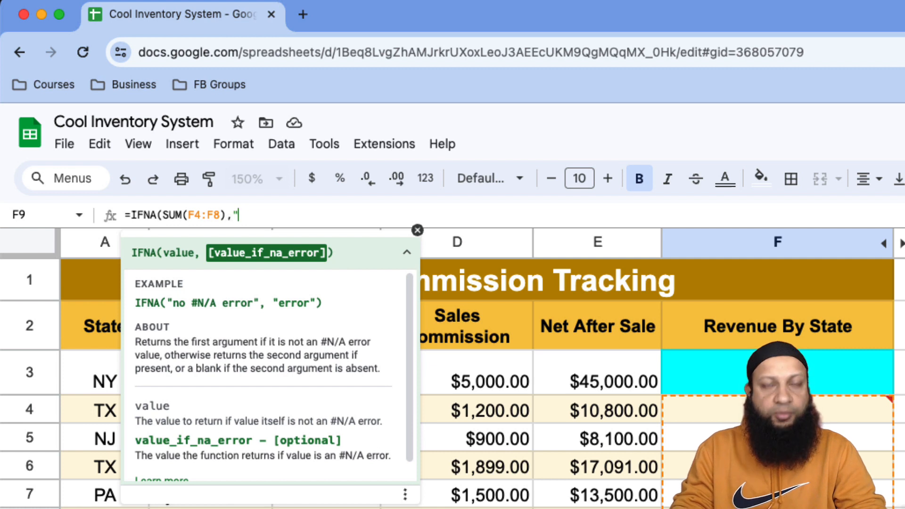
type("The State")
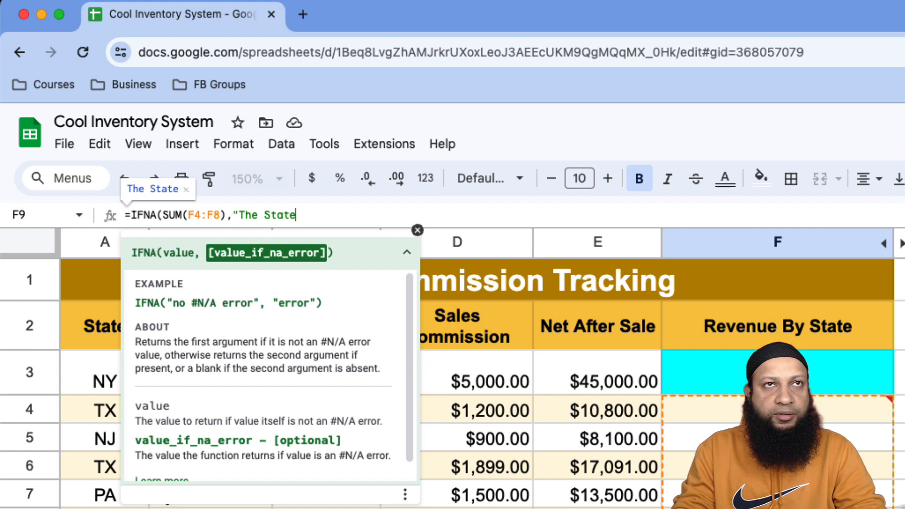
type(" Does Not E")
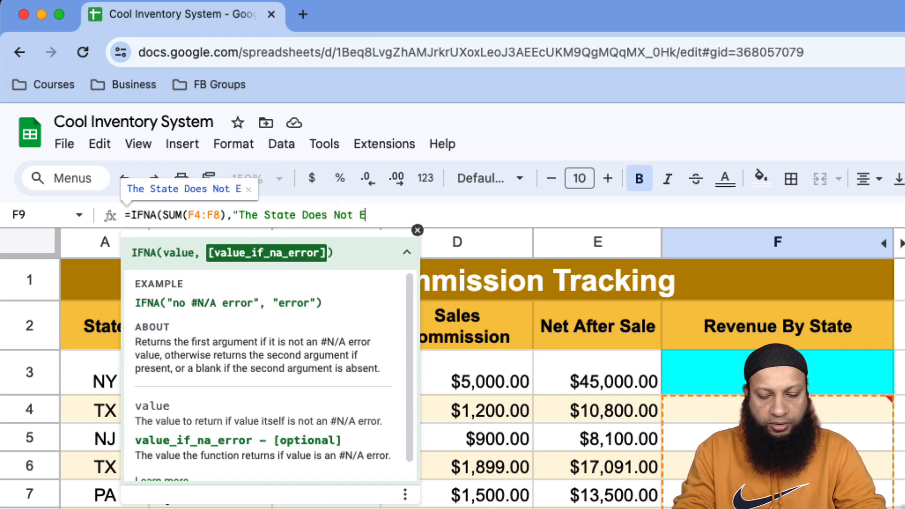
type("xist\")")
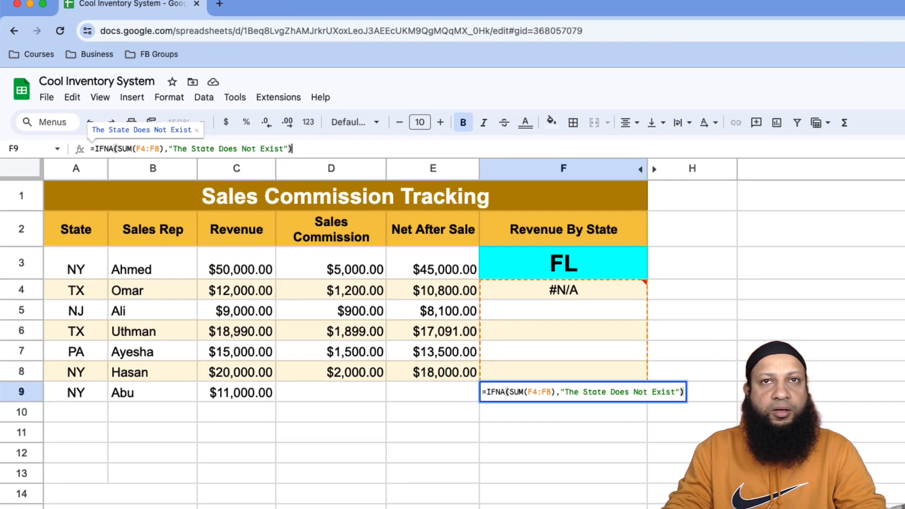
key("Return")
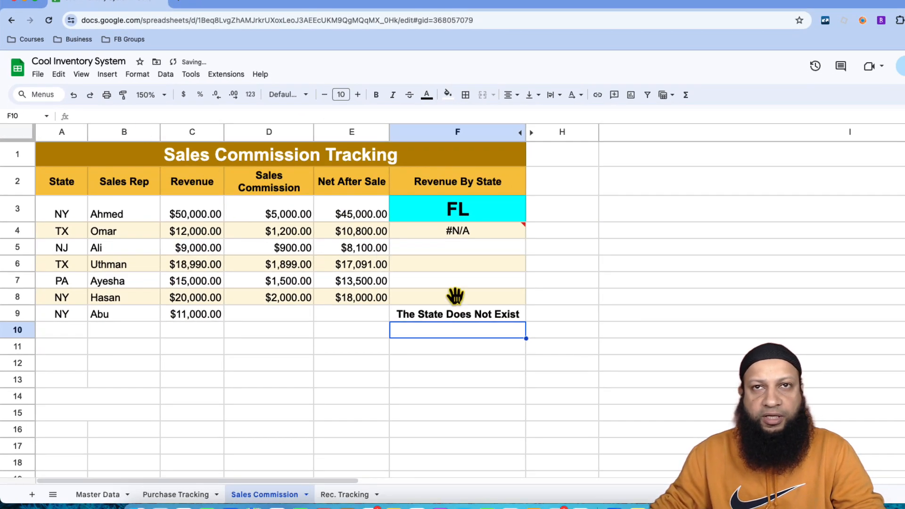
Step: Wrap the FILTER(Revenue,State=F3) formula in F4 in IFNA with the fallback text "Not a Valid State"
left_click(506, 319)
left_click(478, 231)
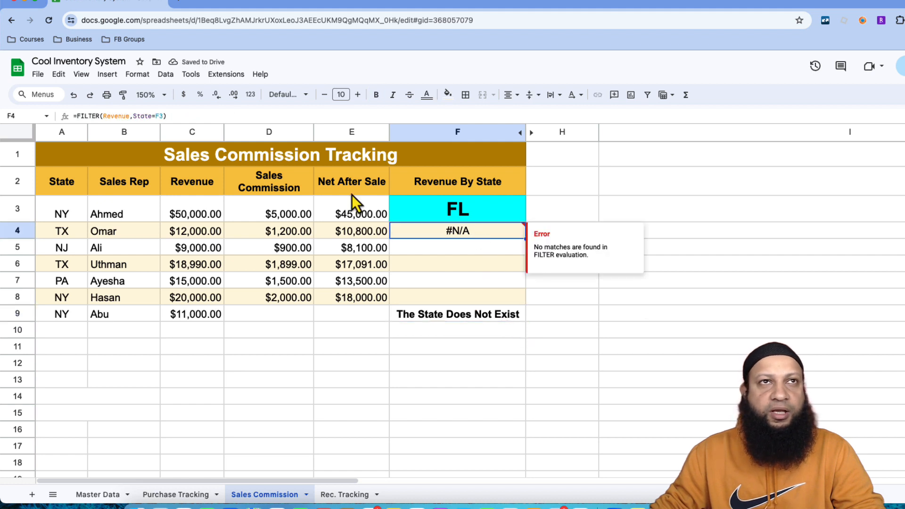
left_click(77, 115)
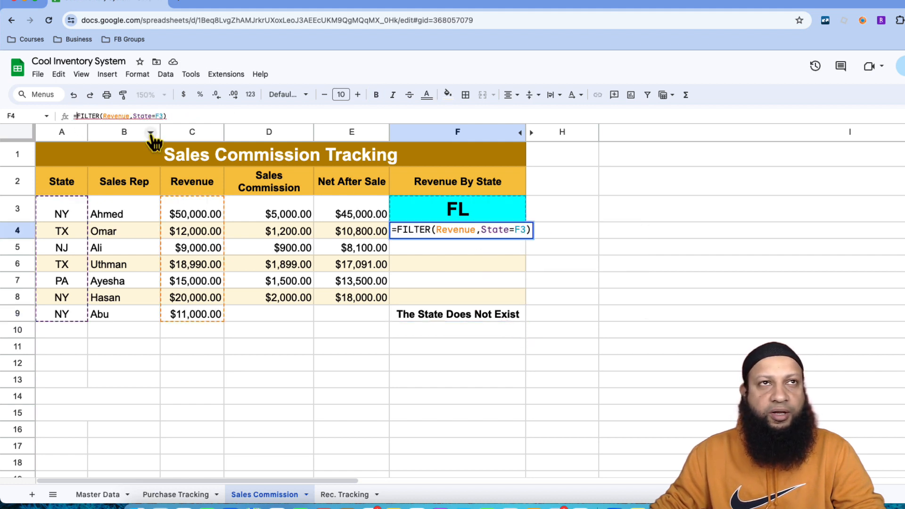
type("IFNA")
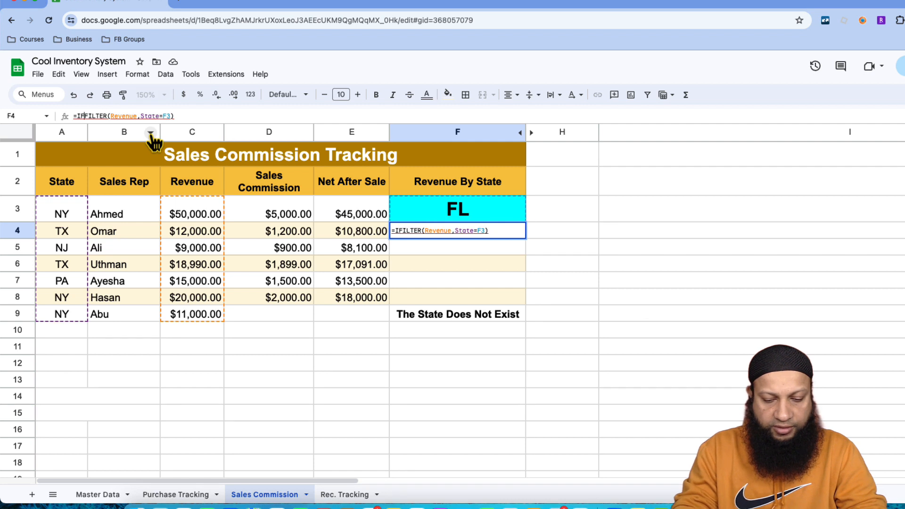
type("(")
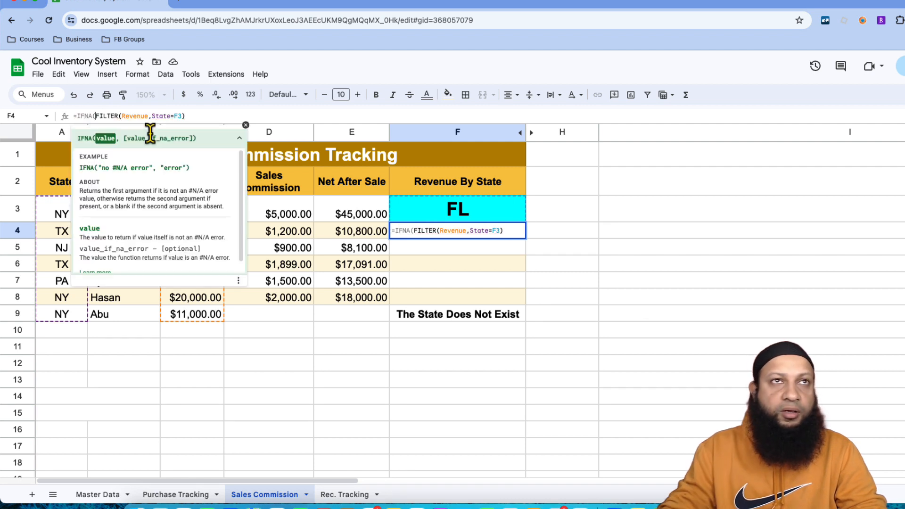
left_click(213, 115)
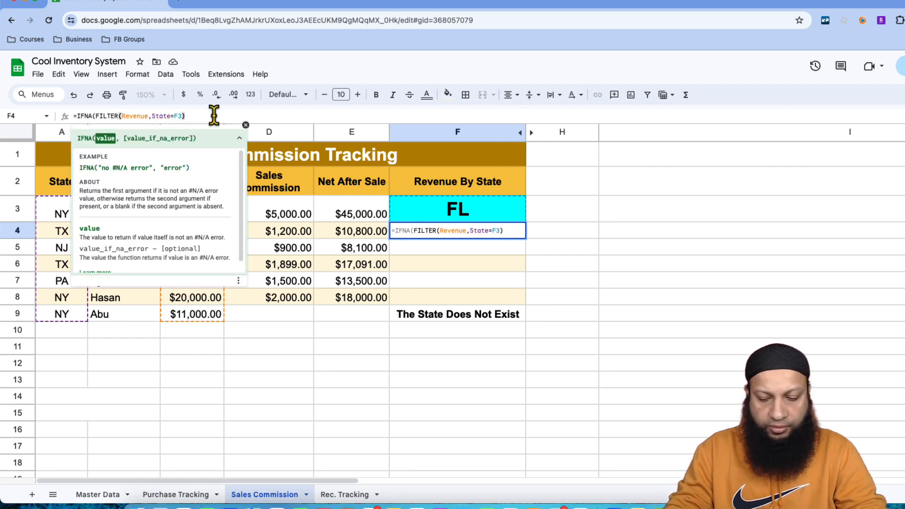
type(", \"Not")
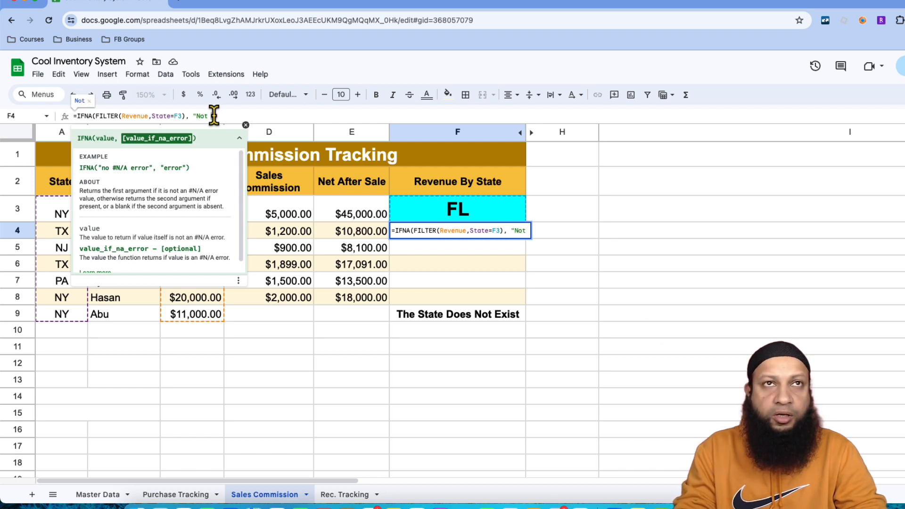
type(" a Valid S")
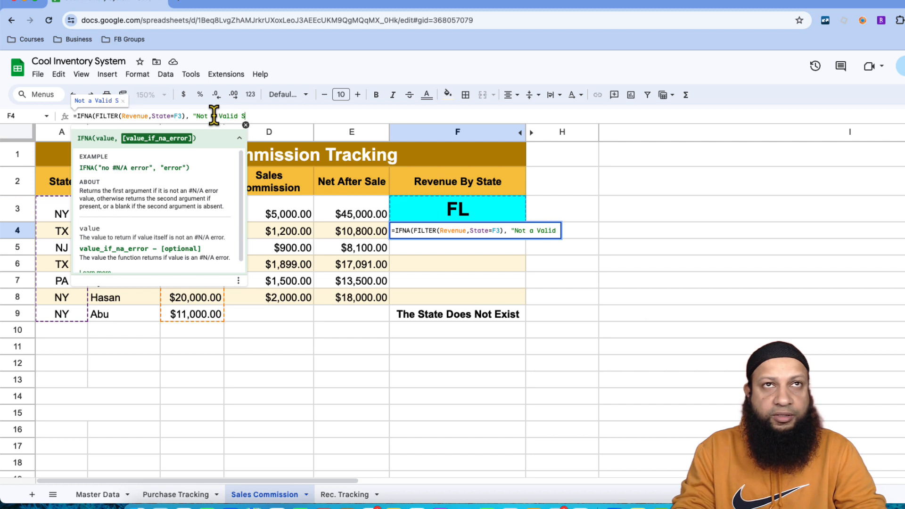
type("tate\")")
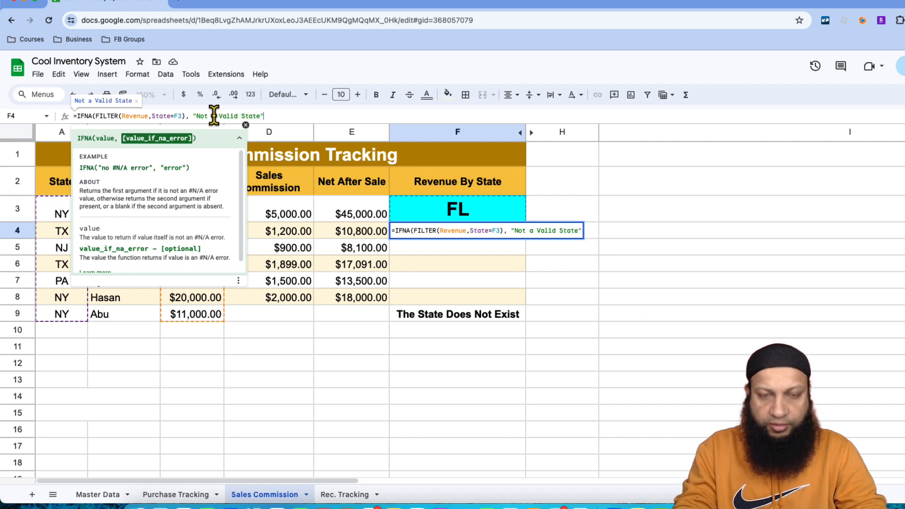
key("Return")
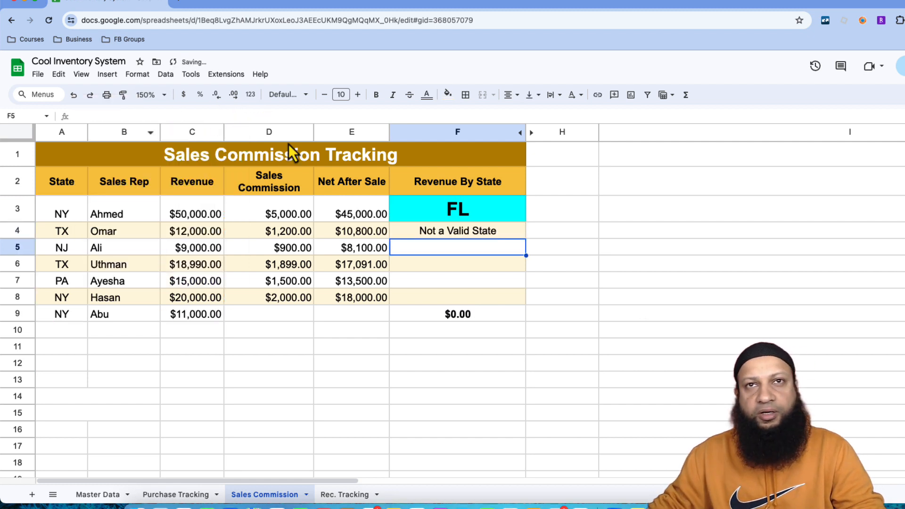
Step: Set the state in F3 to PA and compare the PA revenue in row 7 with the total in F9
left_click(475, 211)
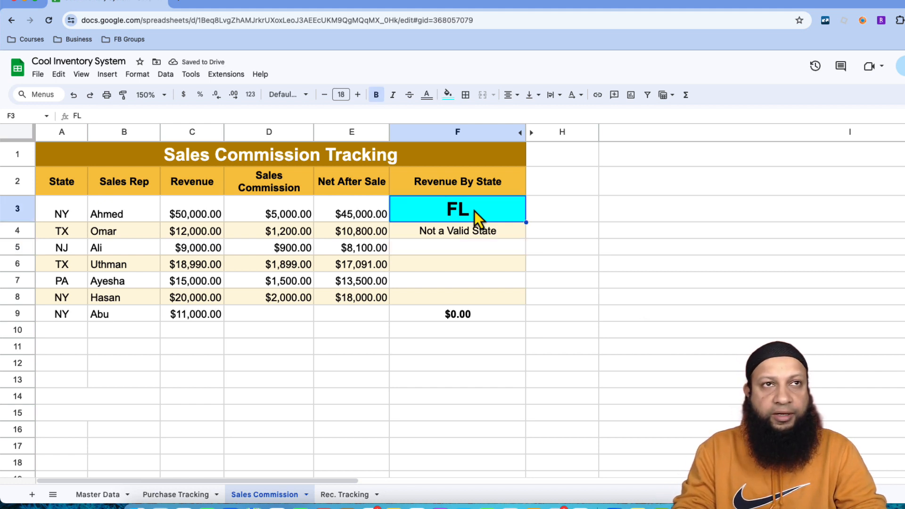
type("PA")
key("Return")
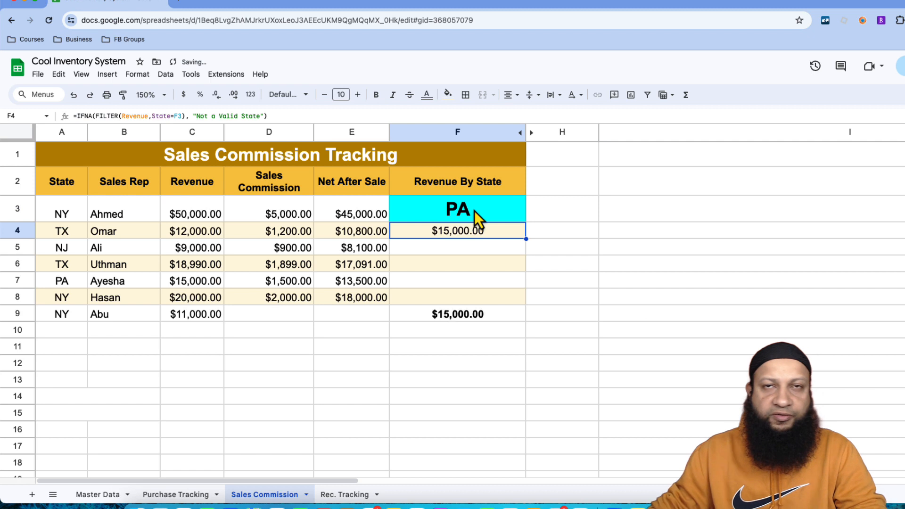
left_click(210, 284)
left_click(467, 321)
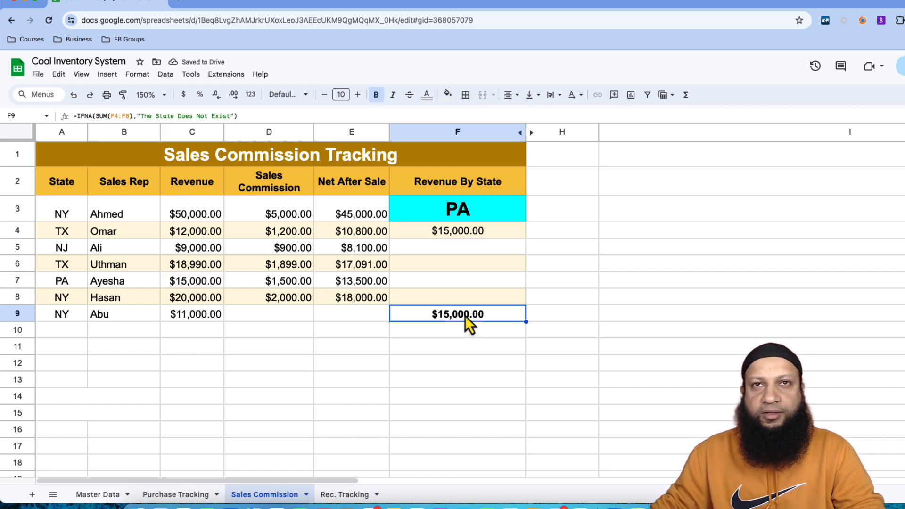